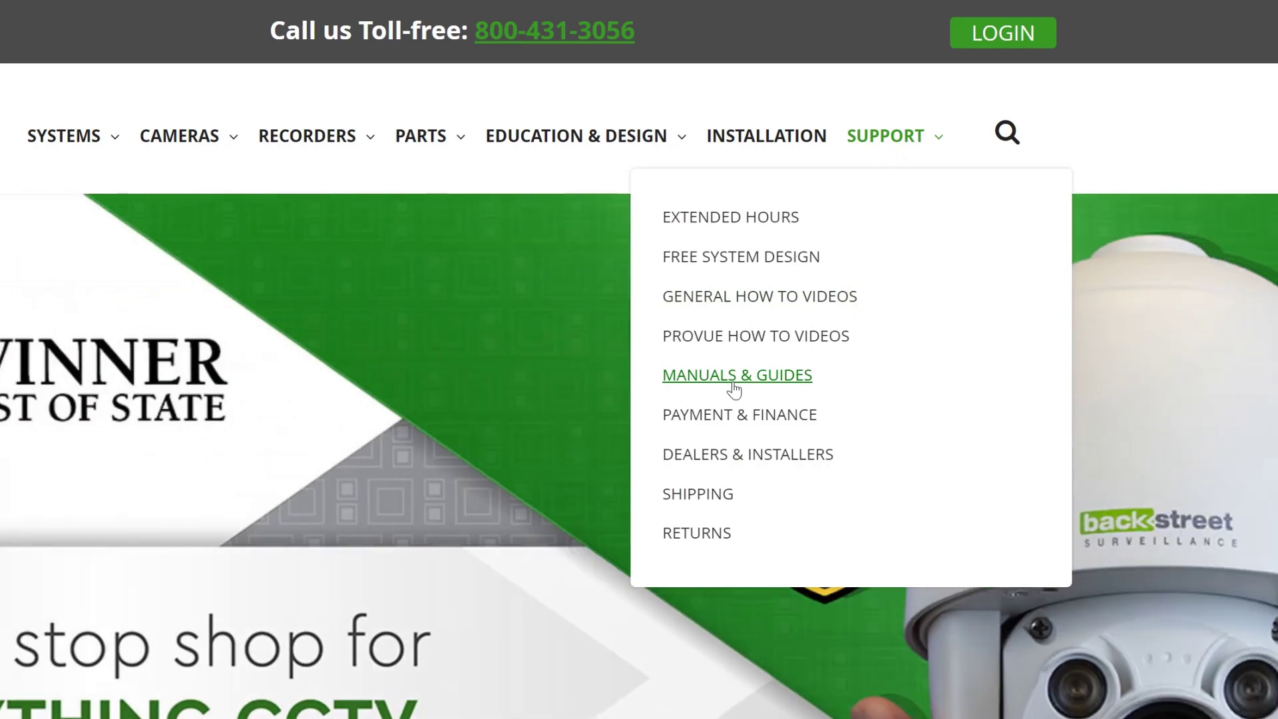
Reach the Manuals, Videos & Guides page on the Backstreet Surveillance site.
{"action": "left_click", "coordinate": [735, 378]}
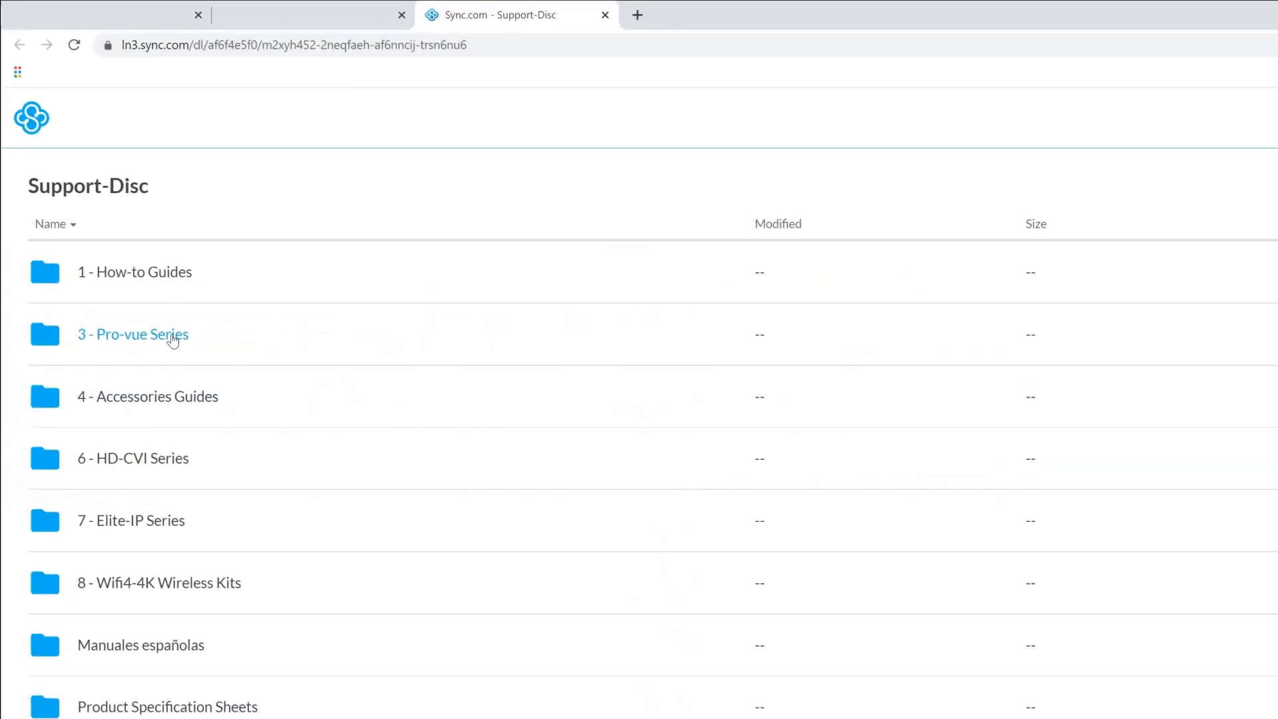
Navigate into 3 - Pro-vue Series and then the Pro-vue Support Software folder.
{"action": "left_click", "coordinate": [160, 334]}
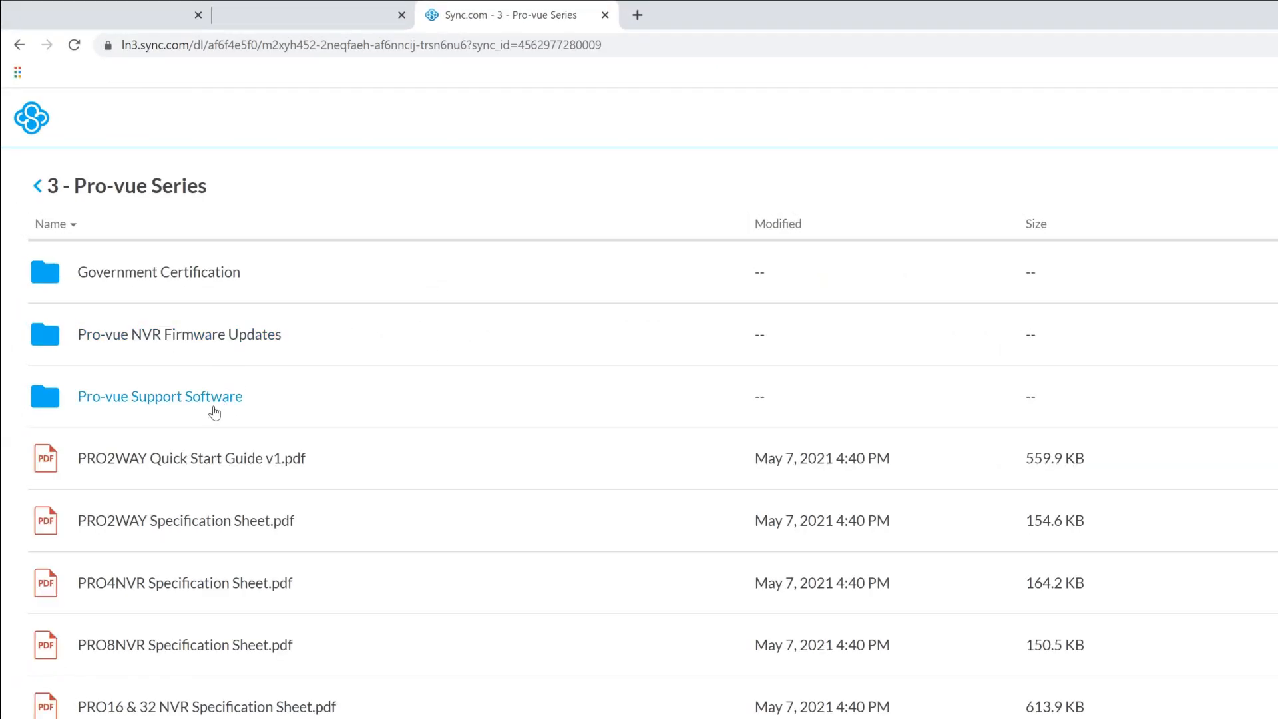
{"action": "left_click", "coordinate": [190, 406]}
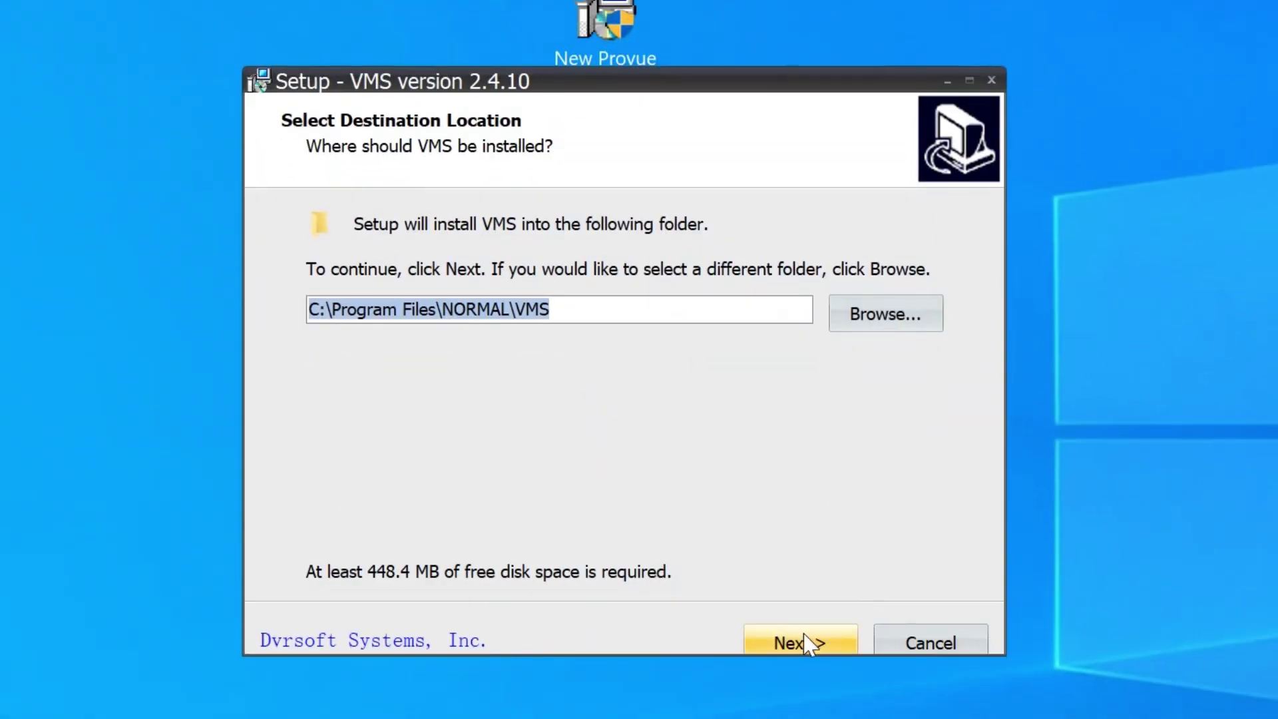
Install VMS 2.4.10 to the default Program Files folder with a desktop icon and finish.
{"action": "left_click", "coordinate": [801, 644]}
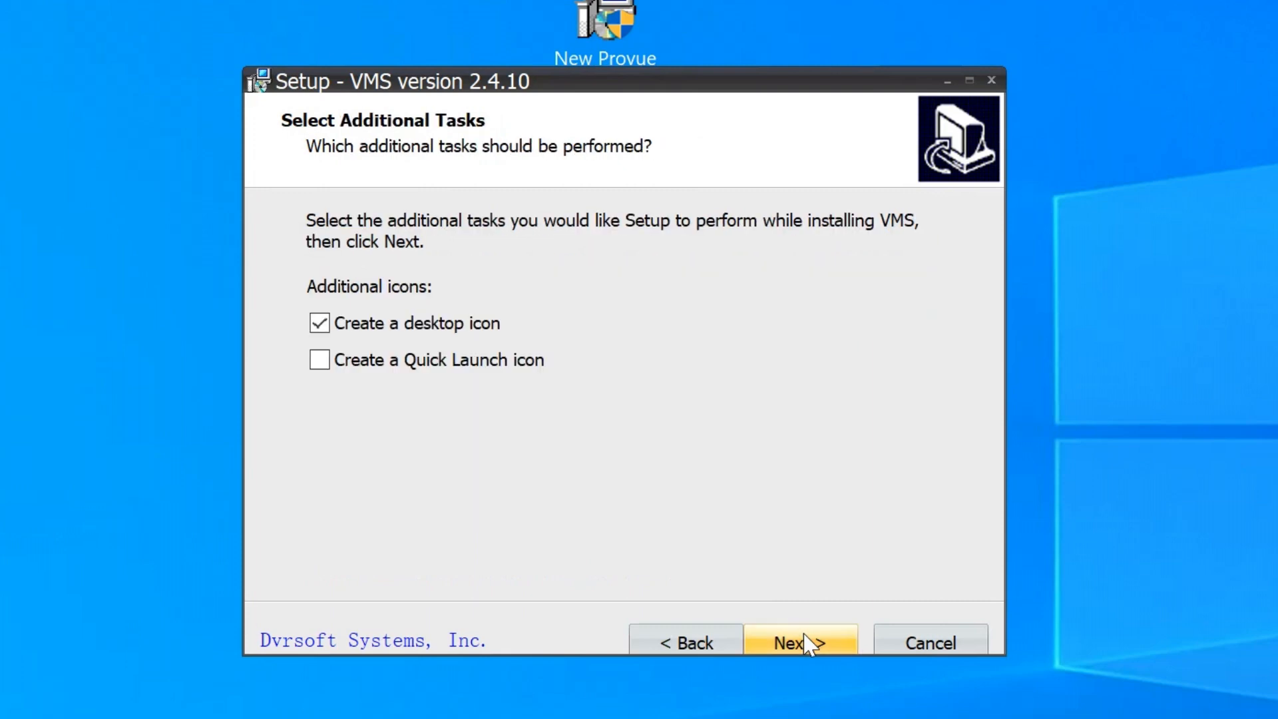
{"action": "left_click", "coordinate": [798, 640]}
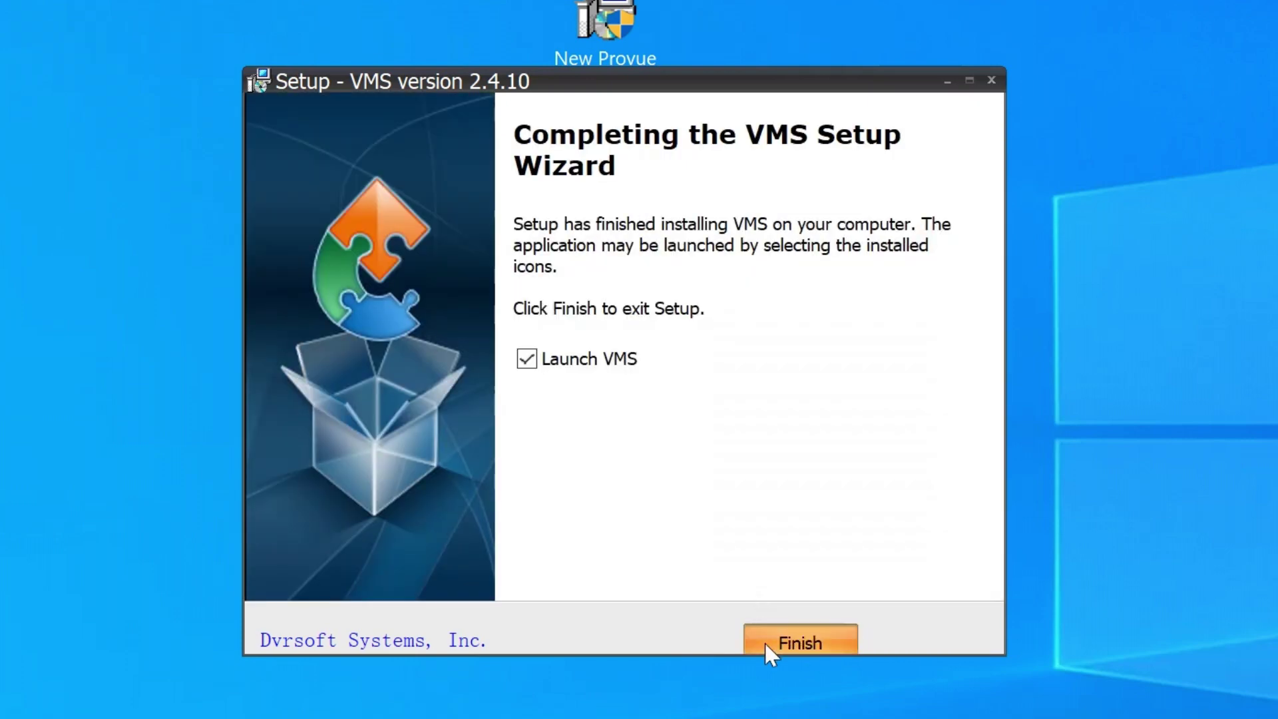
{"action": "left_click", "coordinate": [799, 643]}
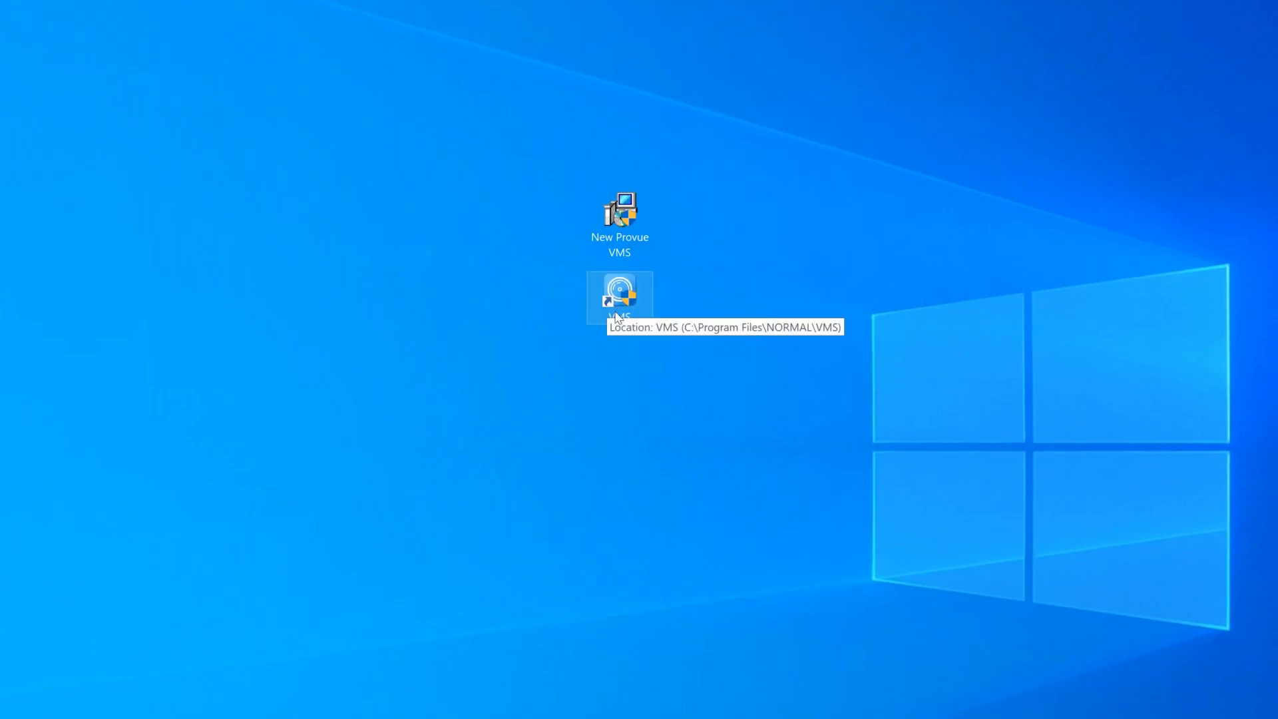
Launch VMS and set the admin password, confirming it to proceed.
{"action": "double_click", "coordinate": [617, 318]}
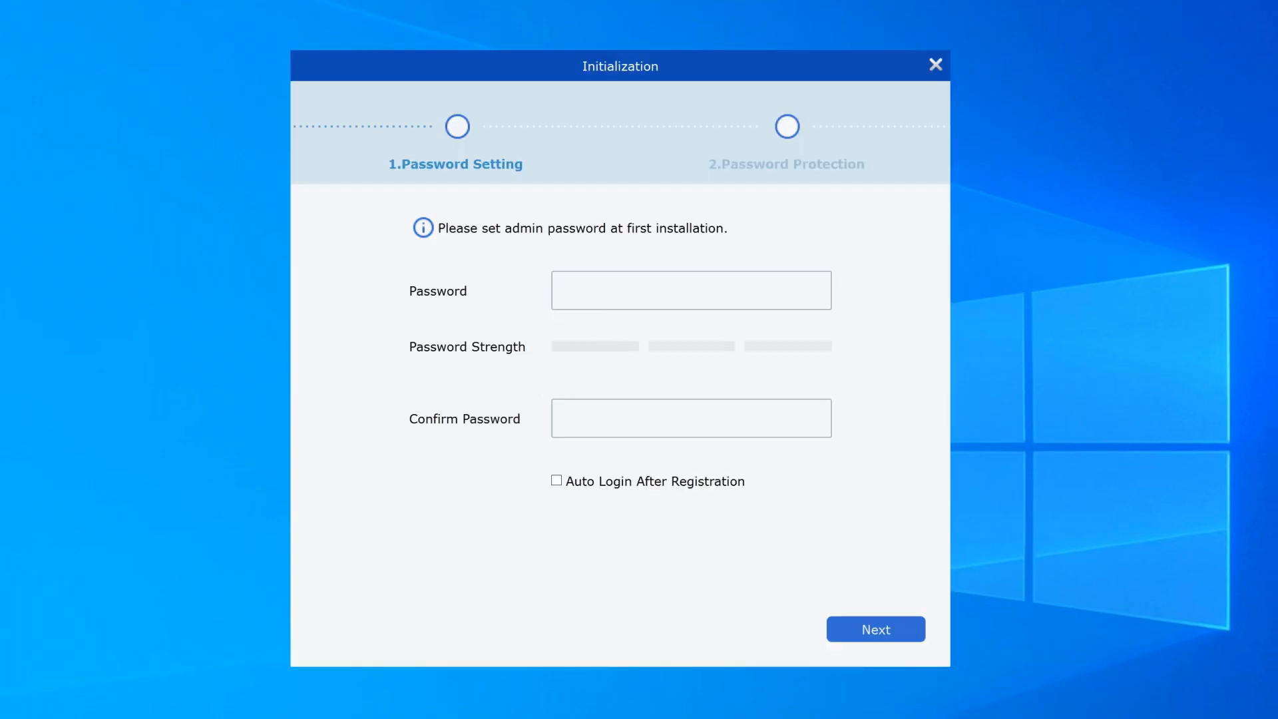
{"action": "type", "text": "a"}
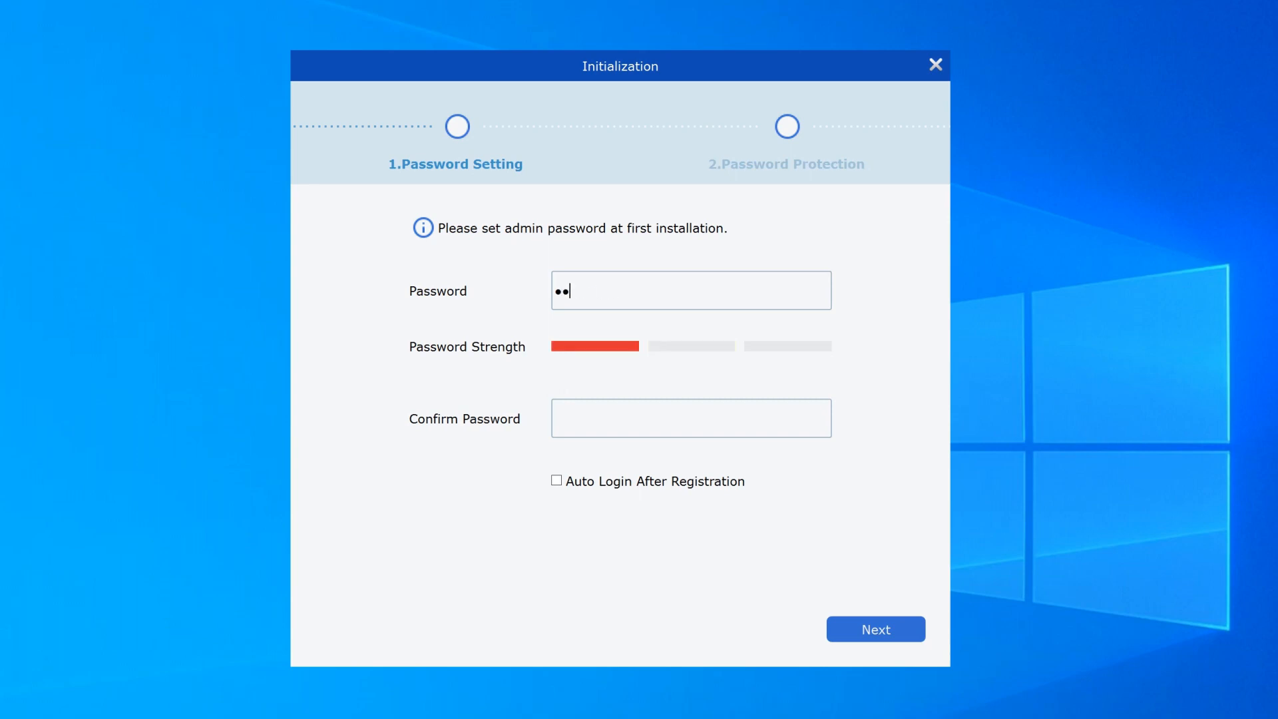
{"action": "key", "text": "BackSpace"}
{"action": "key", "text": "BackSpace"}
{"action": "key", "text": "Tab"}
{"action": "left_click", "coordinate": [864, 629]}
Choose 'What is your first pet?' as security question 1, answer it, and finish setup.
{"action": "left_click", "coordinate": [644, 295]}
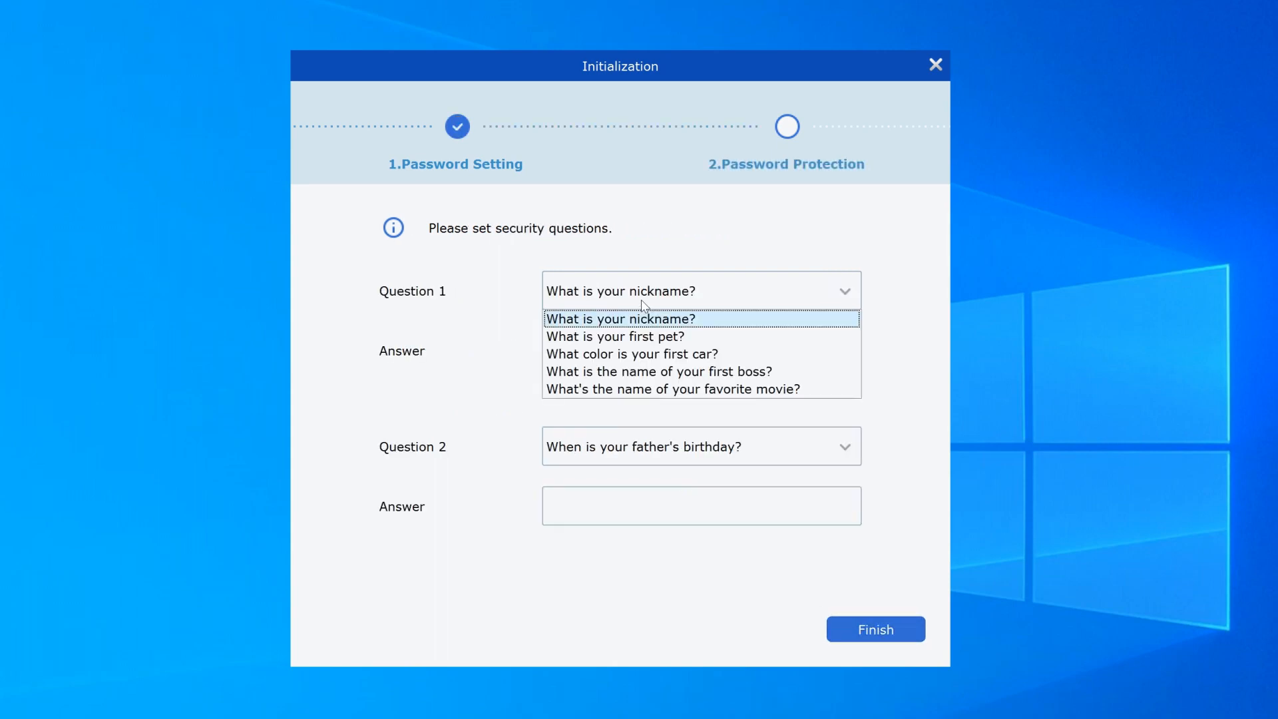
{"action": "left_click", "coordinate": [635, 336]}
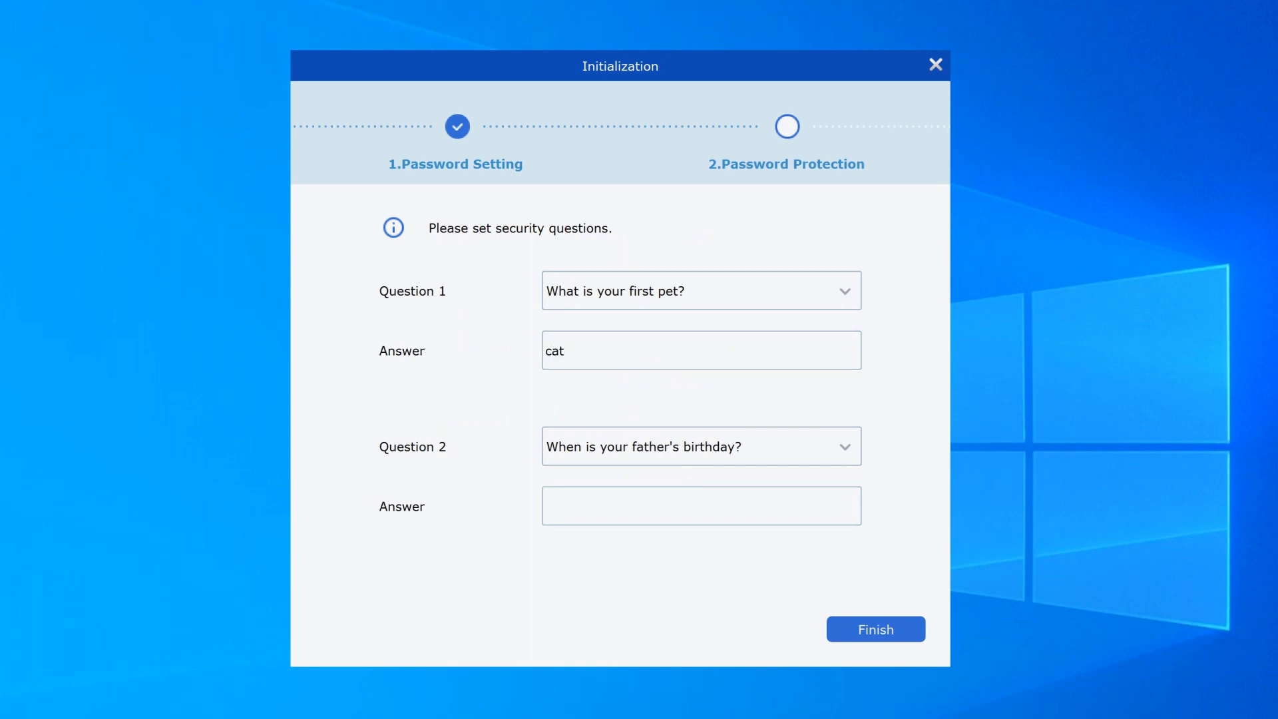
{"action": "left_click", "coordinate": [860, 619]}
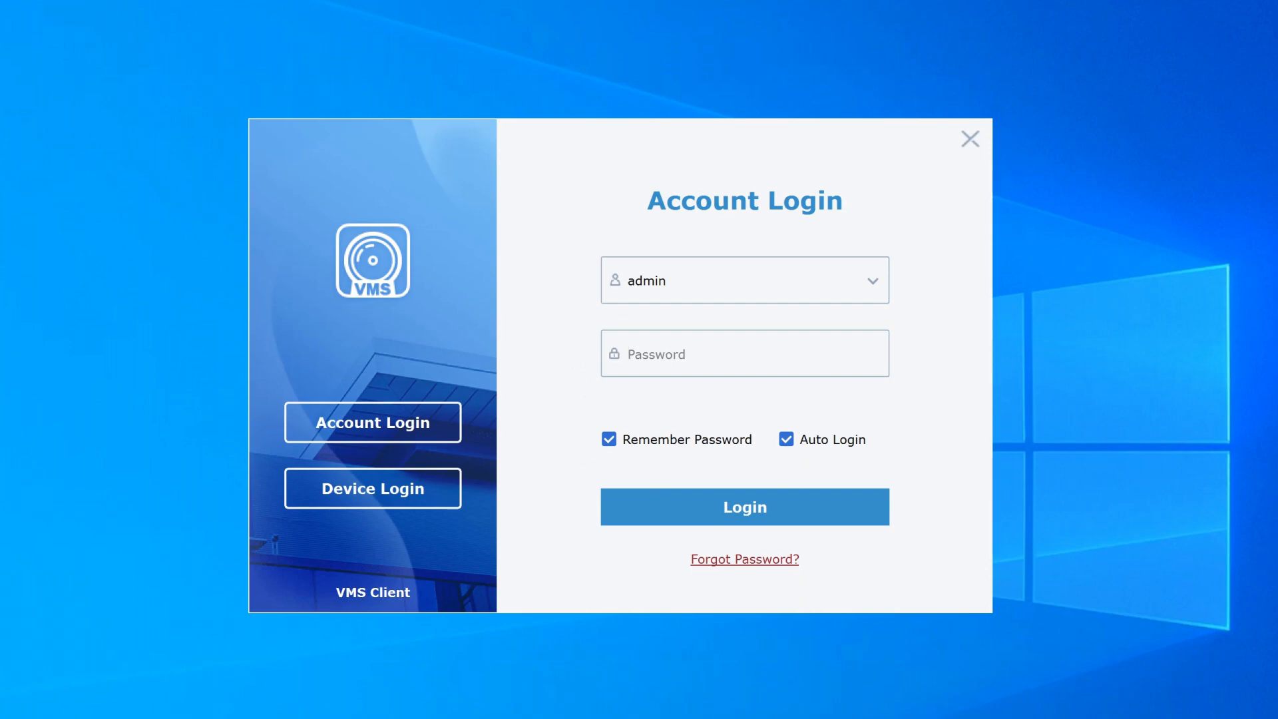
{"action": "type", "text": "1"}
Log in to VMS as admin with remembered password and auto login enabled.
{"action": "left_click", "coordinate": [704, 506]}
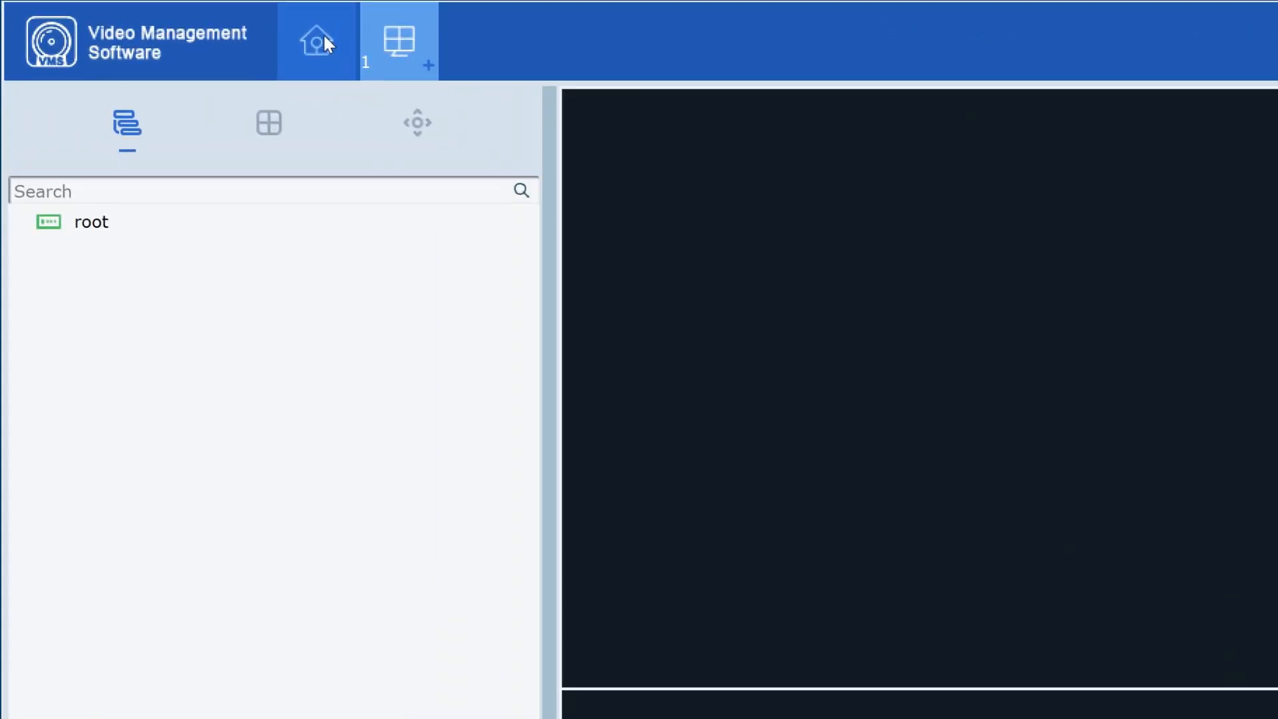
Run an Auto Search for network devices from Home > Device Management.
{"action": "left_click", "coordinate": [322, 33]}
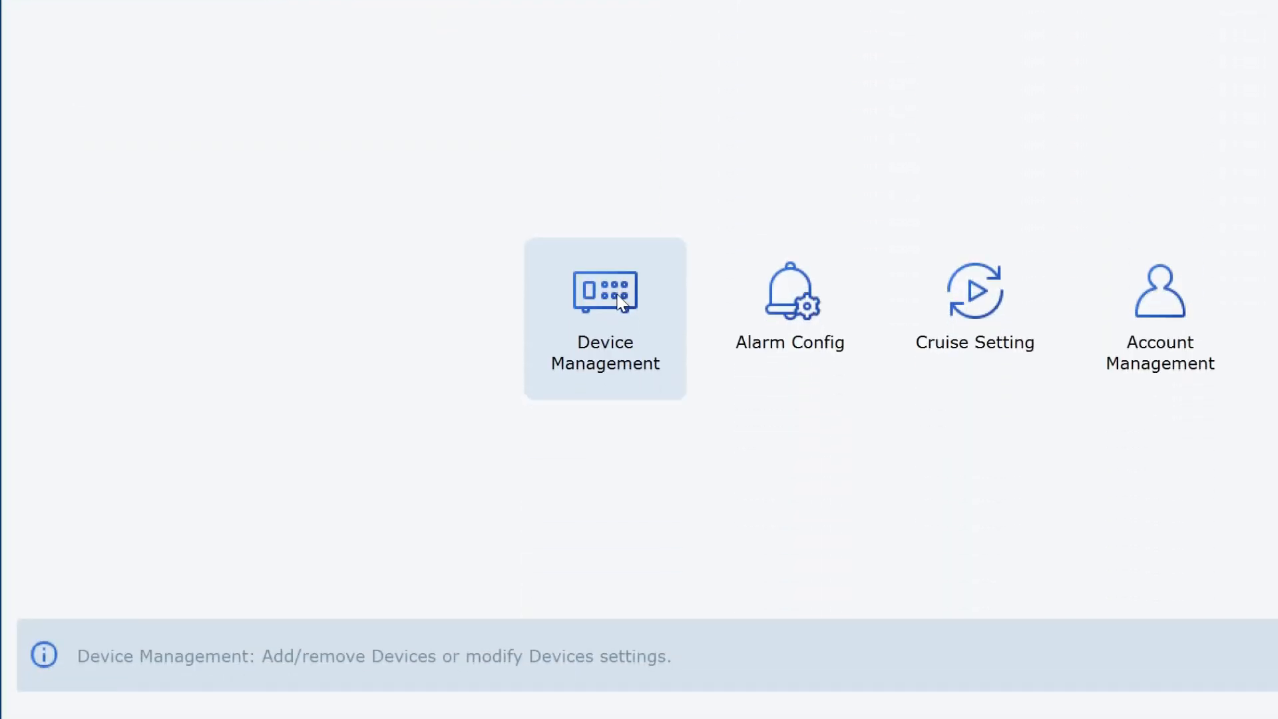
{"action": "left_click", "coordinate": [621, 303]}
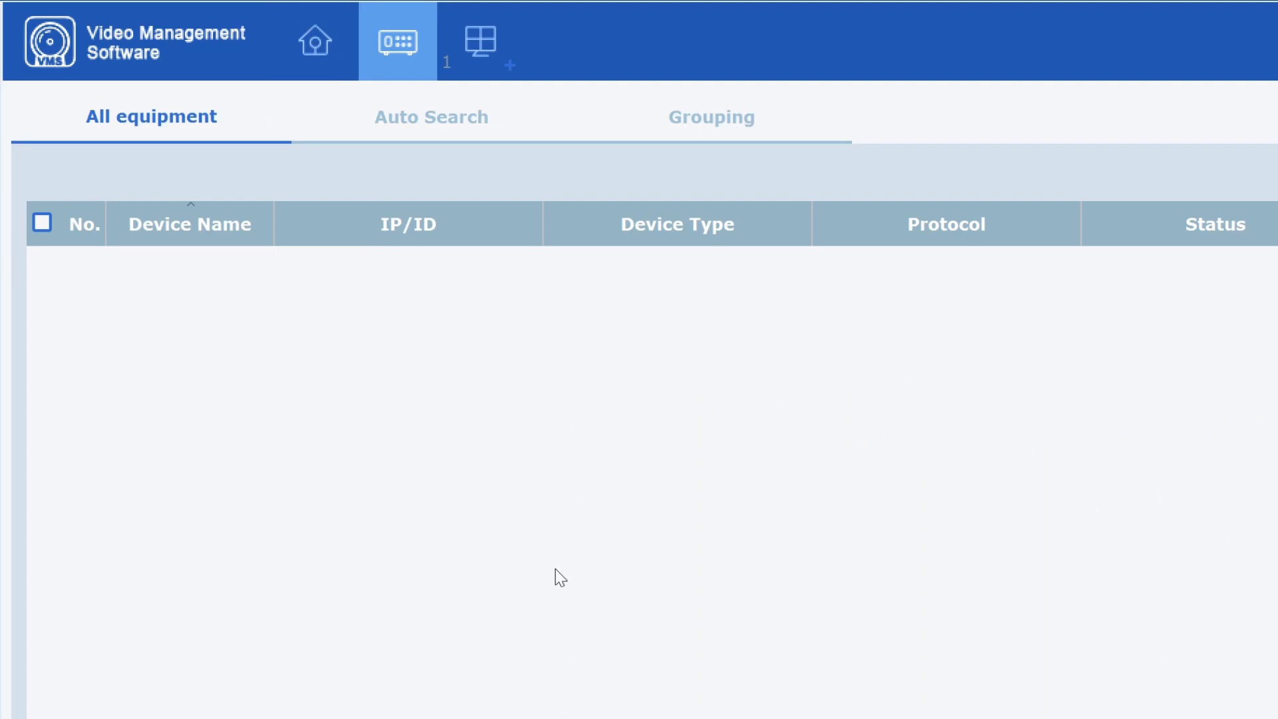
{"action": "left_click", "coordinate": [432, 116]}
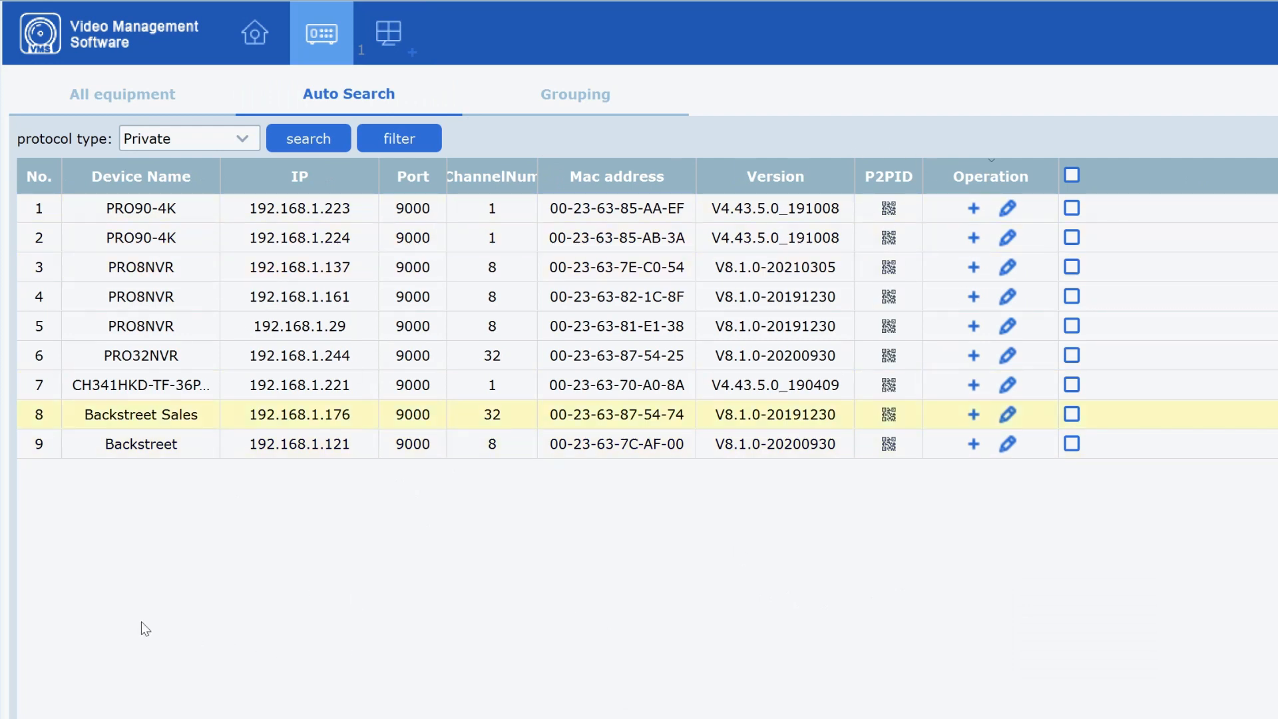
Add the Backstreet PRO8NVR recorder at 192.168.1.121 from the search results.
{"action": "left_click", "coordinate": [629, 447]}
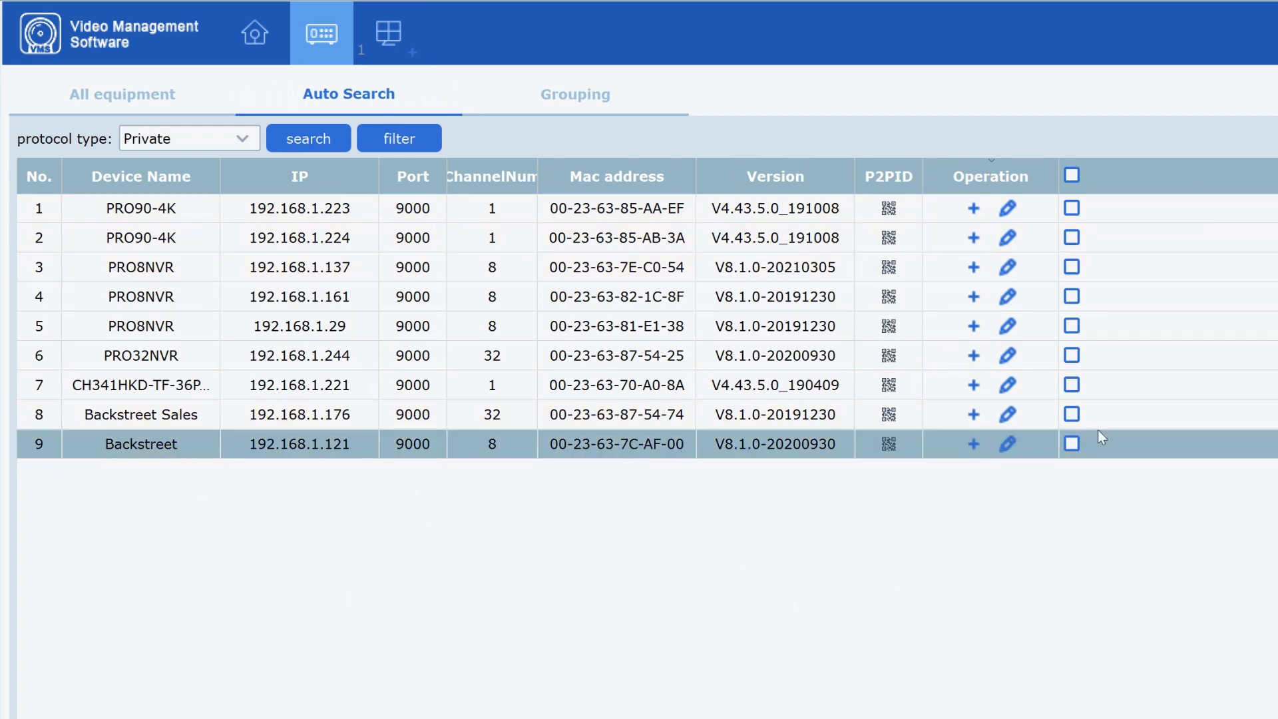
{"action": "left_click", "coordinate": [1071, 443]}
{"action": "left_click", "coordinate": [973, 444]}
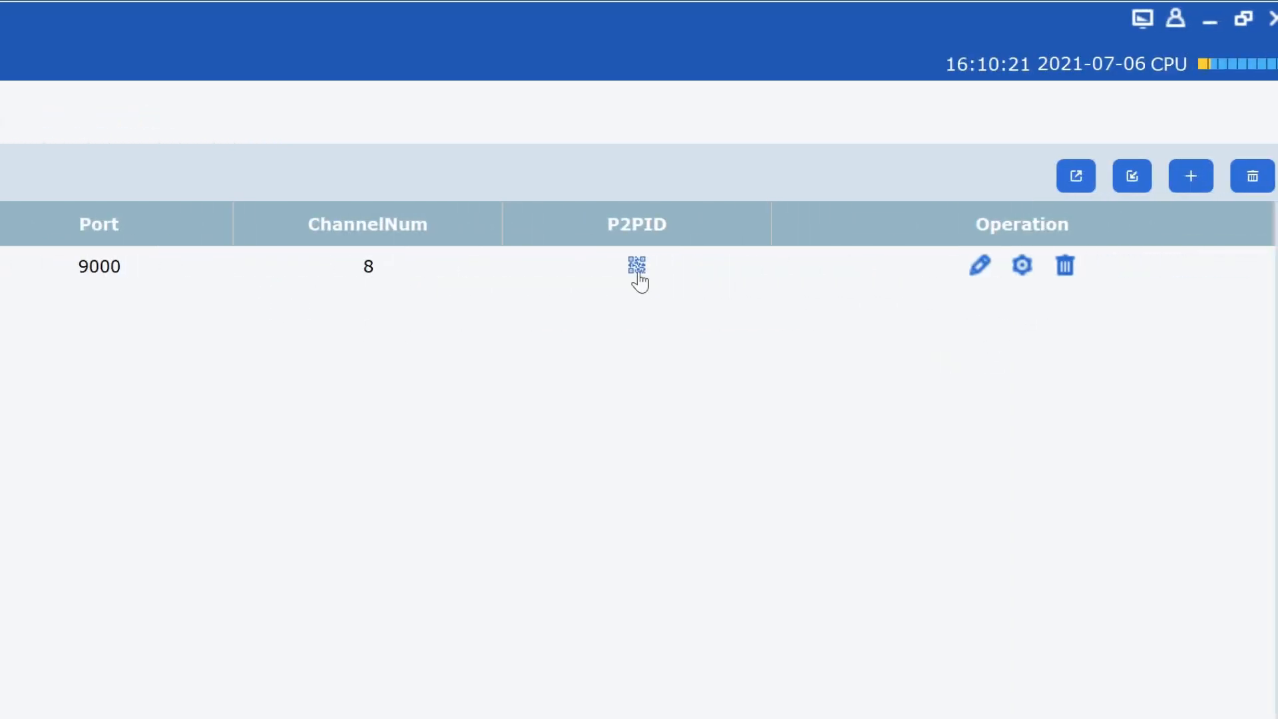
View the recorder's P2PID QR code, dismiss it, and return to the home page.
{"action": "left_click", "coordinate": [639, 271]}
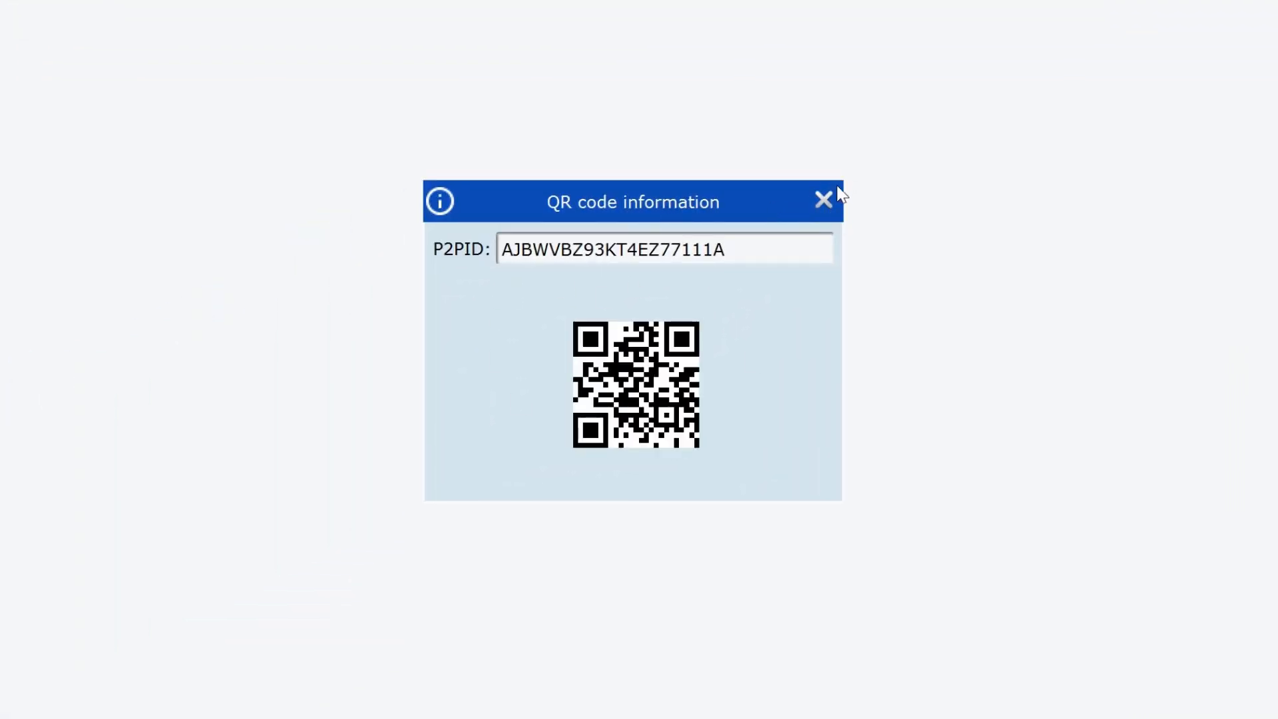
{"action": "left_click", "coordinate": [825, 201]}
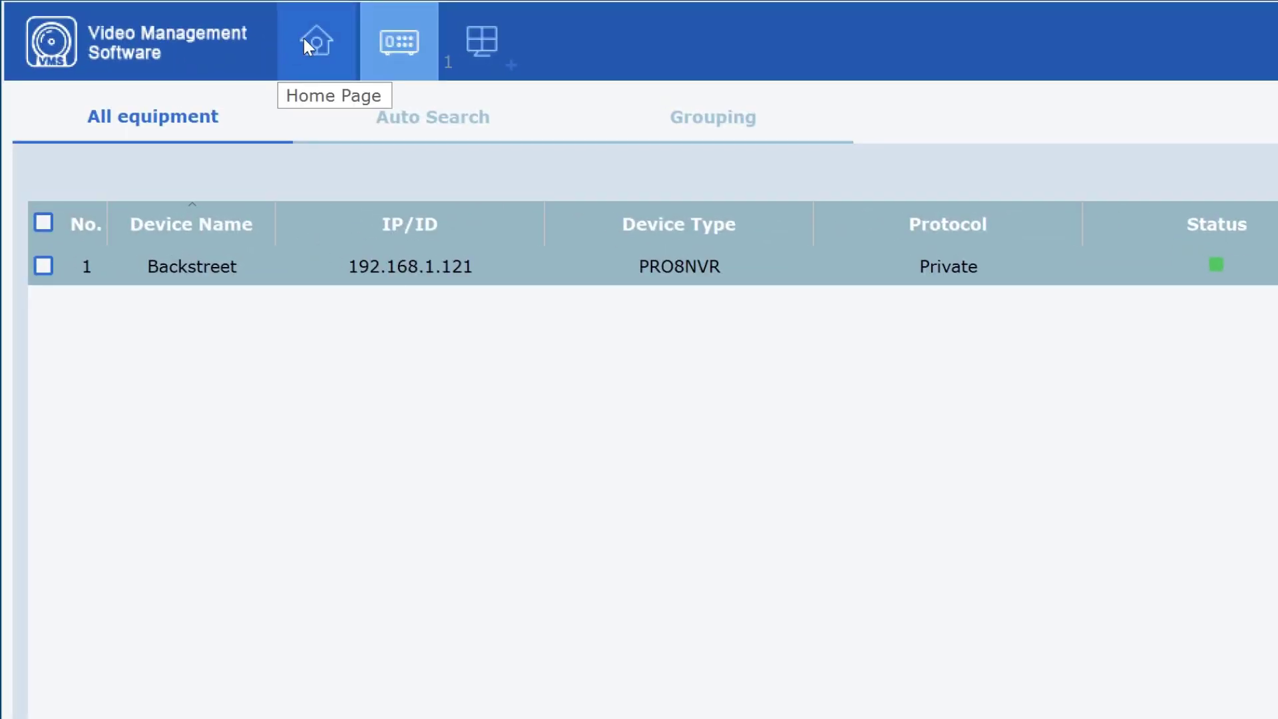
{"action": "left_click", "coordinate": [303, 38]}
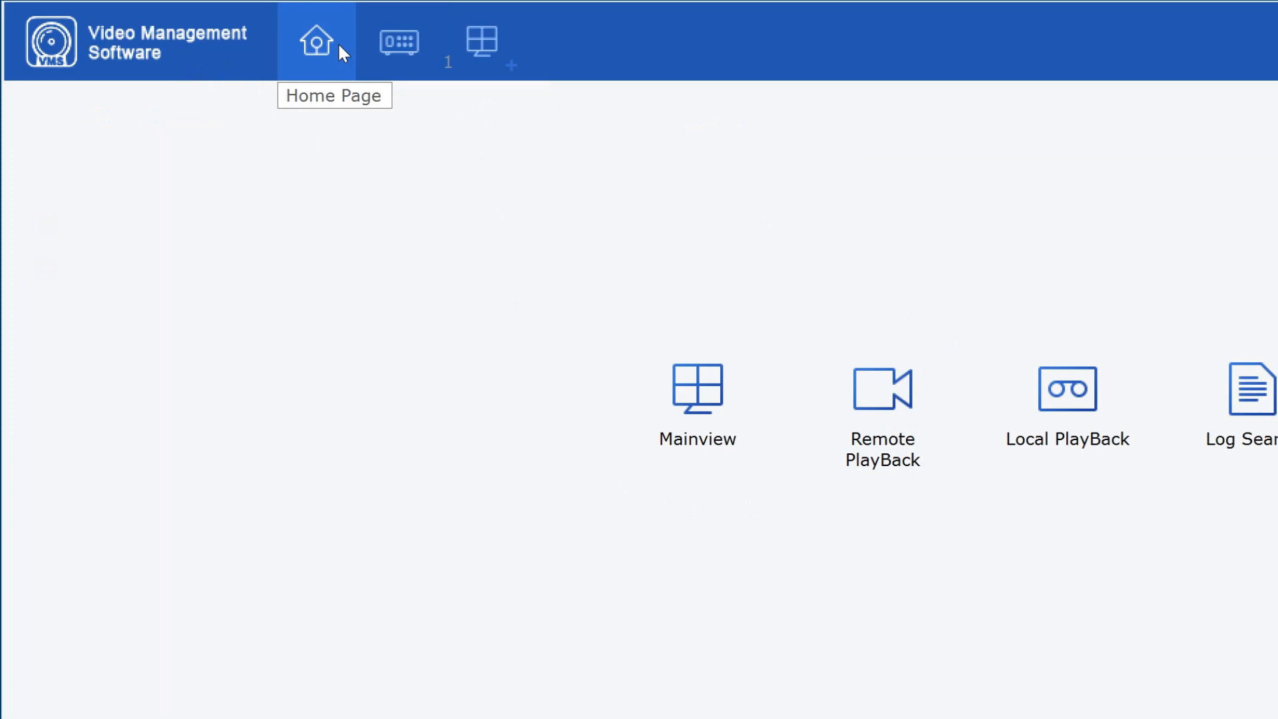
Show the Backstreet recorder's cameras live in Mainview and dismiss the offline channel notice.
{"action": "left_click", "coordinate": [690, 428]}
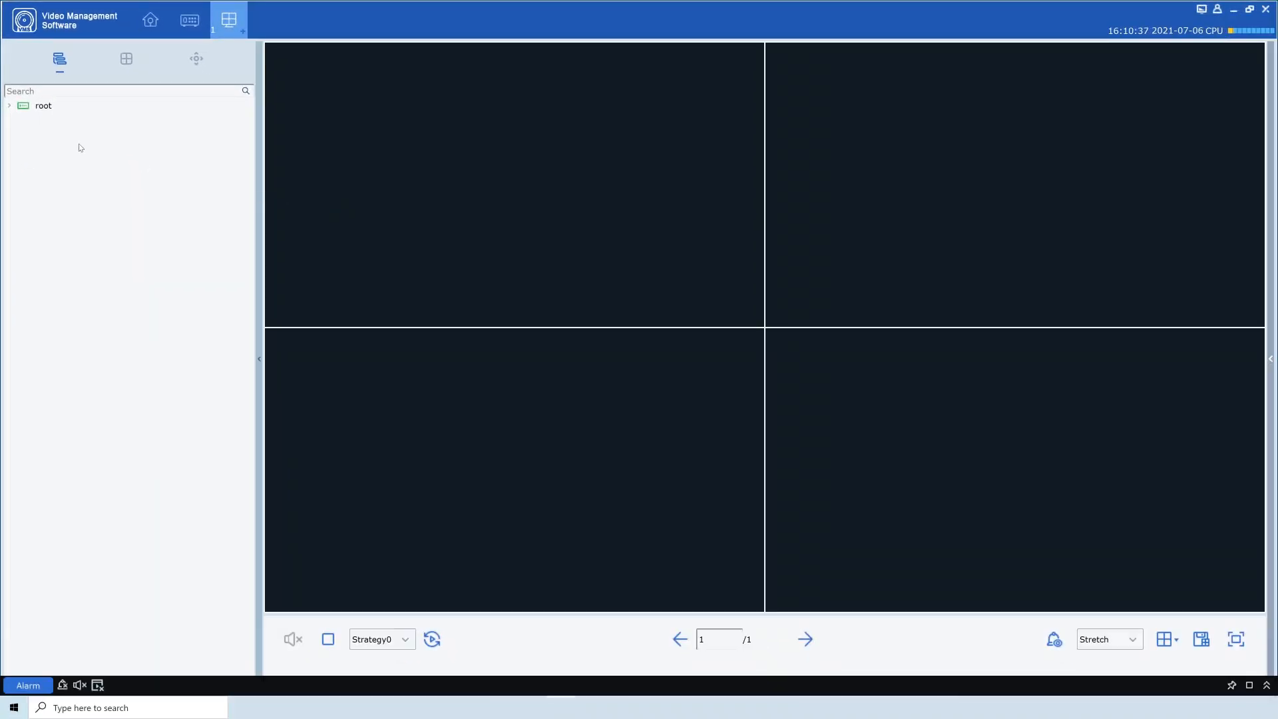
{"action": "double_click", "coordinate": [43, 107]}
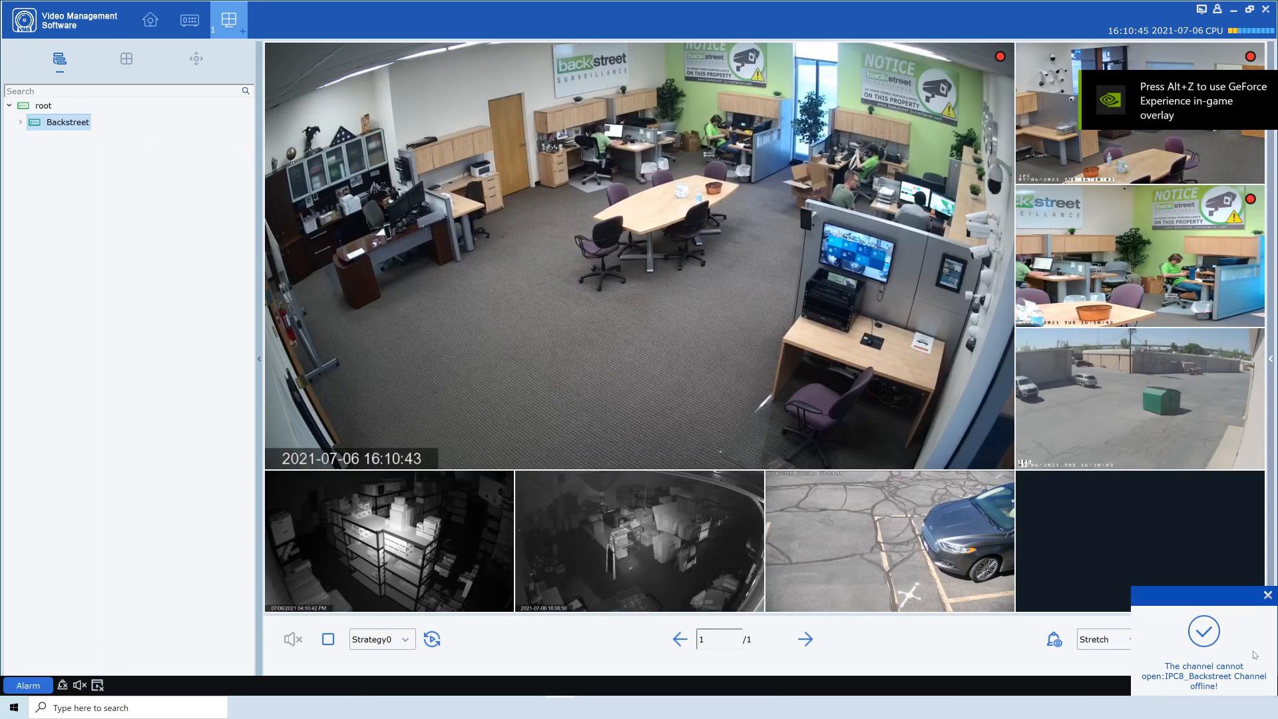
{"action": "left_click", "coordinate": [1267, 596]}
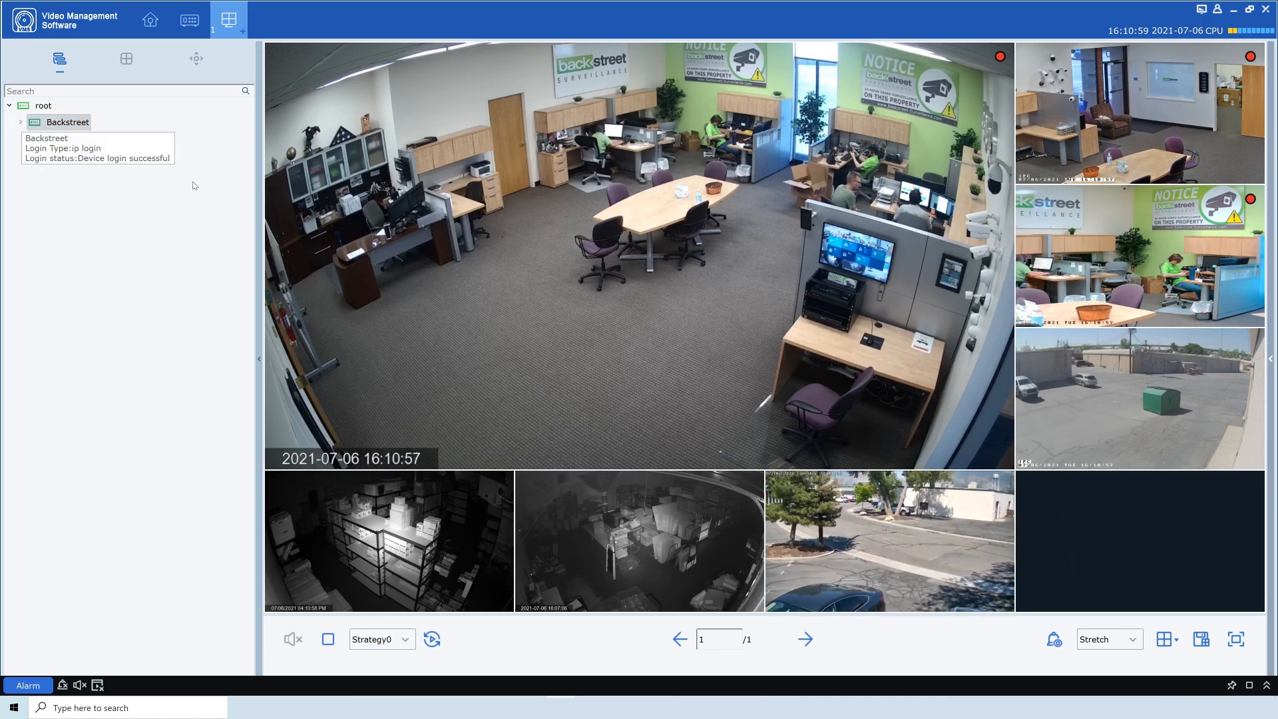
{"action": "mouse_move", "coordinate": [639, 300]}
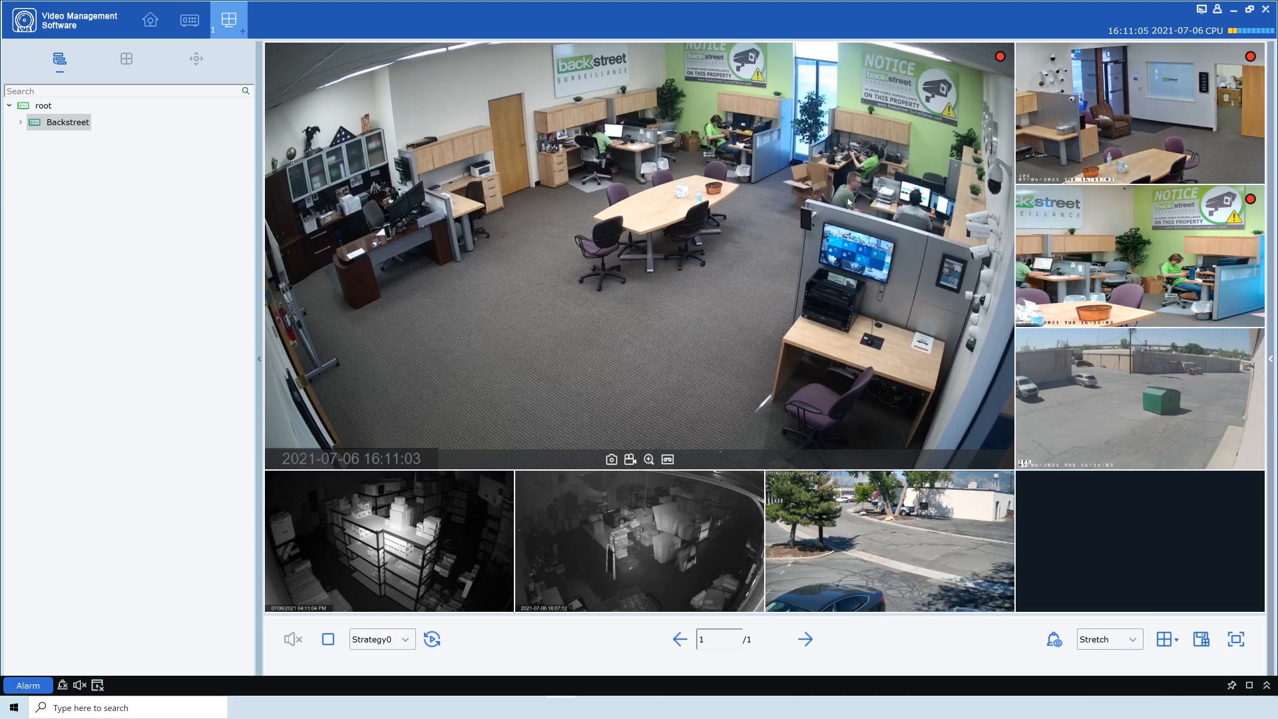
{"action": "mouse_move", "coordinate": [639, 254]}
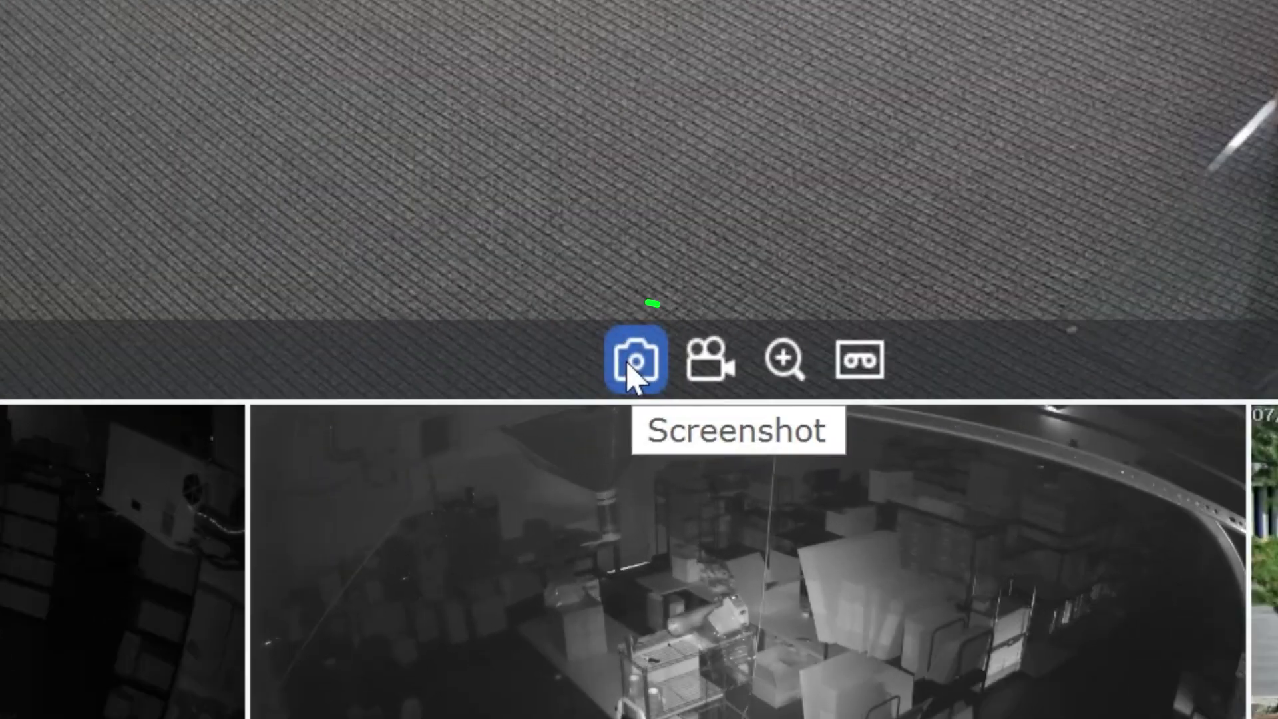
Take a snapshot of the office camera, then start recording a local clip from it.
{"action": "left_click", "coordinate": [612, 460]}
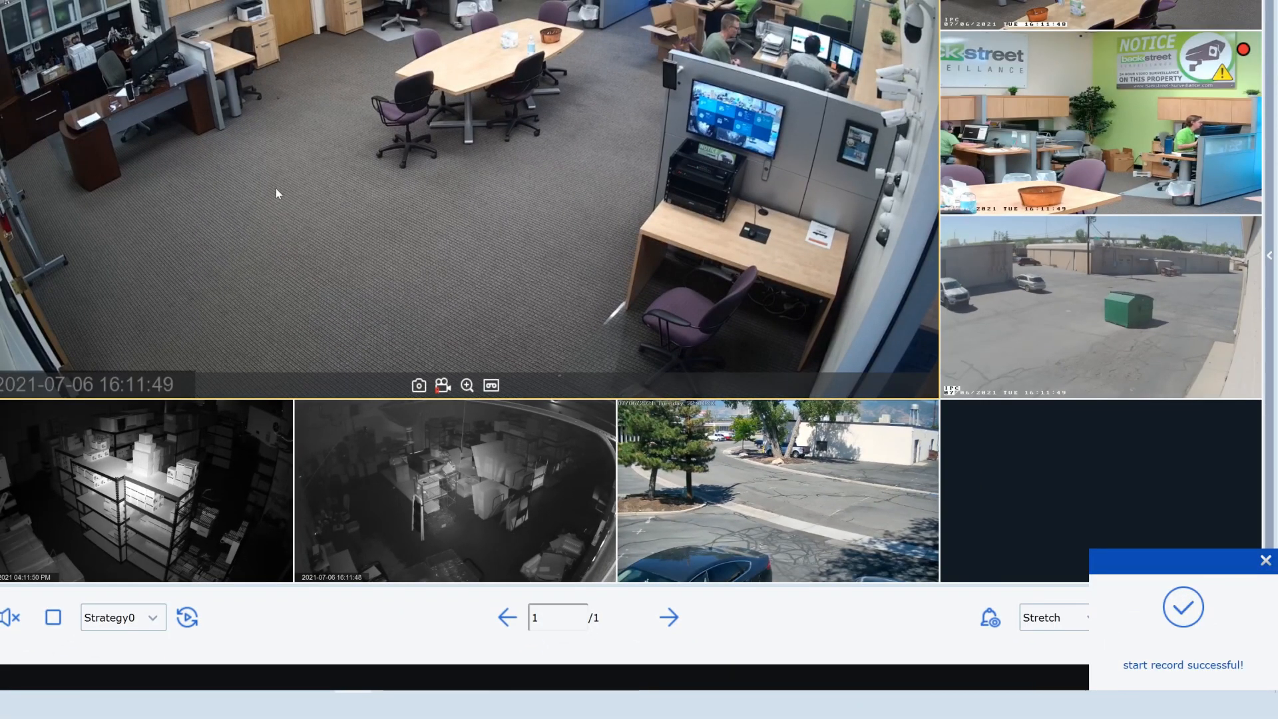
{"action": "left_click", "coordinate": [443, 385]}
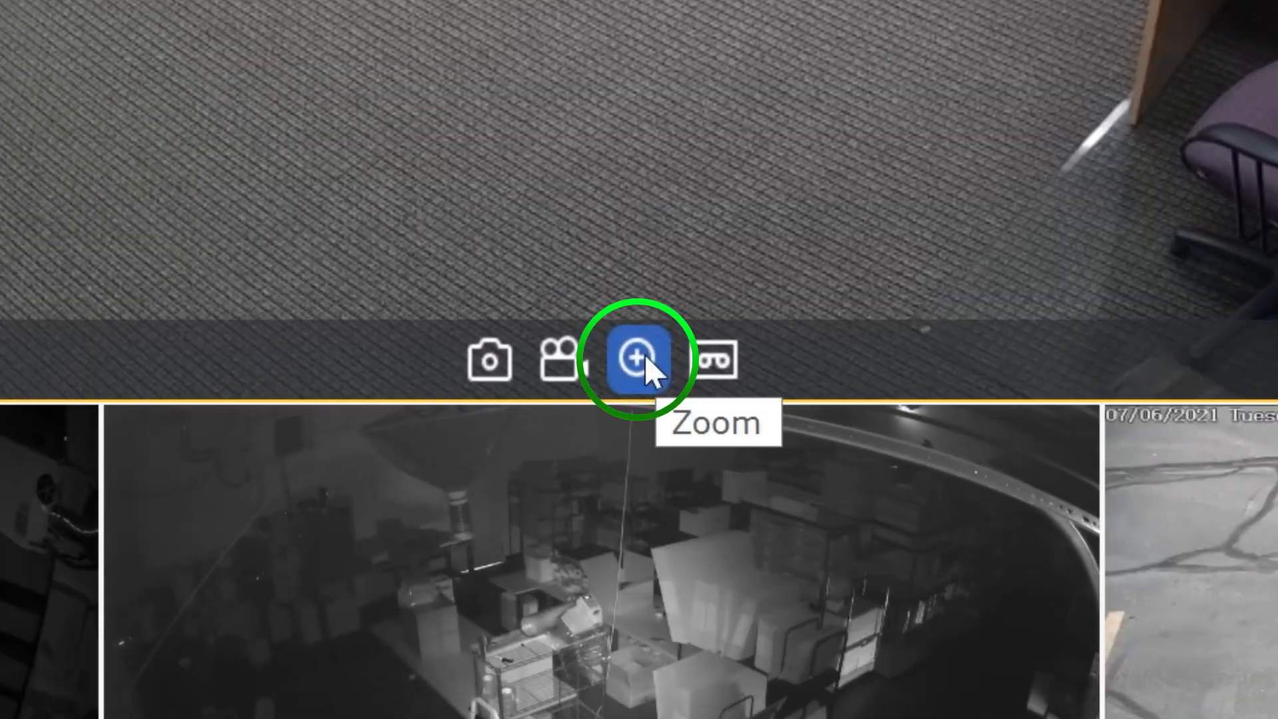
{"action": "left_click", "coordinate": [644, 355]}
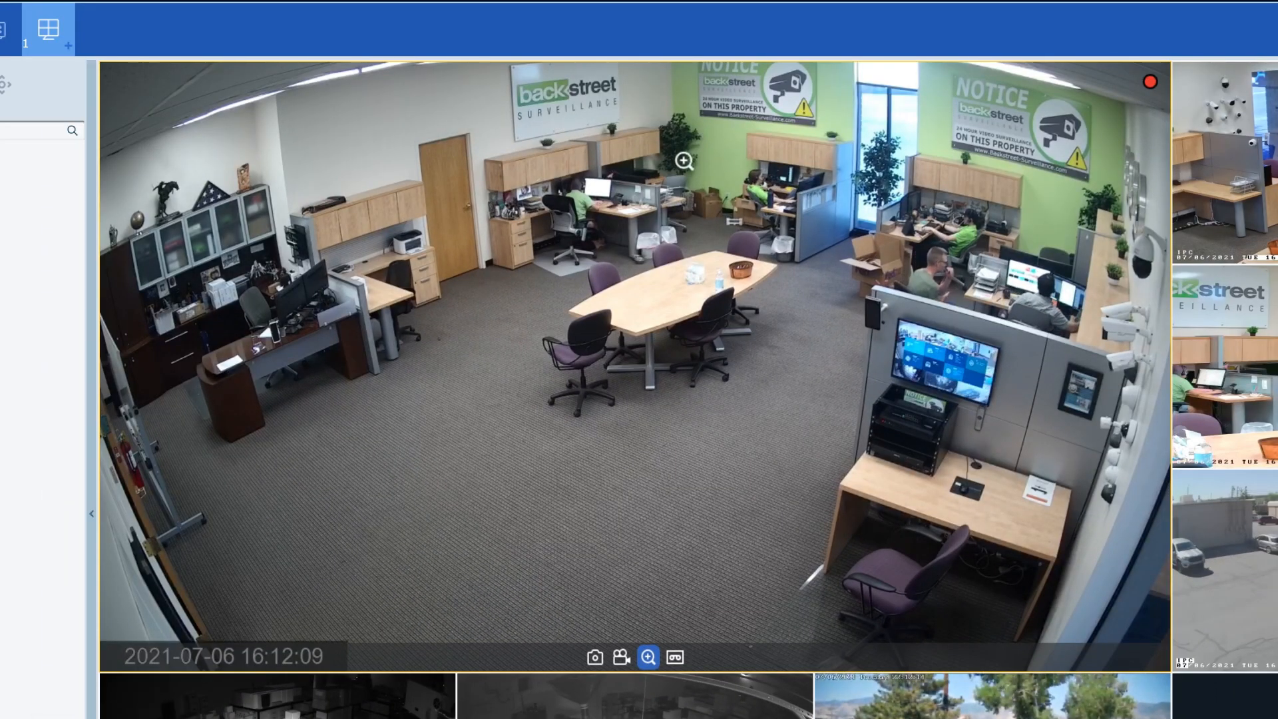
{"action": "left_click_drag", "start_coordinate": [571, 113], "coordinate": [815, 266]}
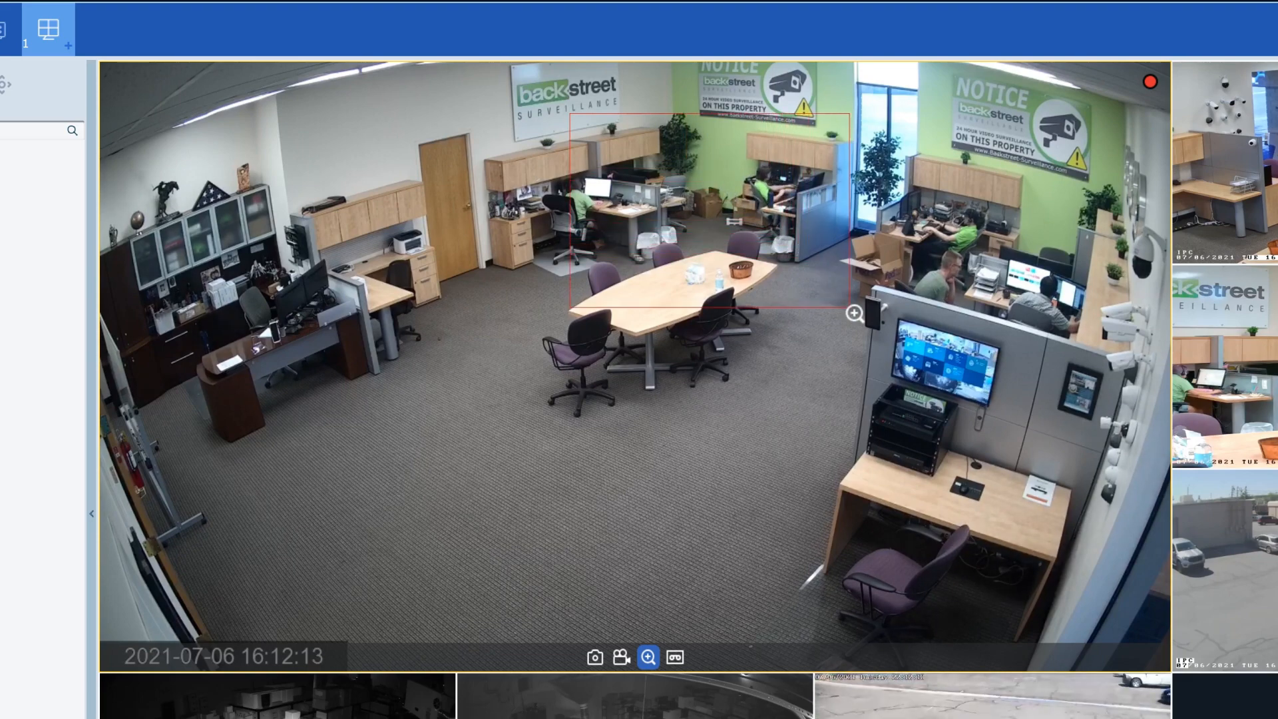
{"action": "mouse_move", "coordinate": [816, 266]}
{"action": "left_mouse_down"}
{"action": "mouse_move", "coordinate": [805, 285]}
{"action": "mouse_move", "coordinate": [689, 181]}
{"action": "left_mouse_up"}
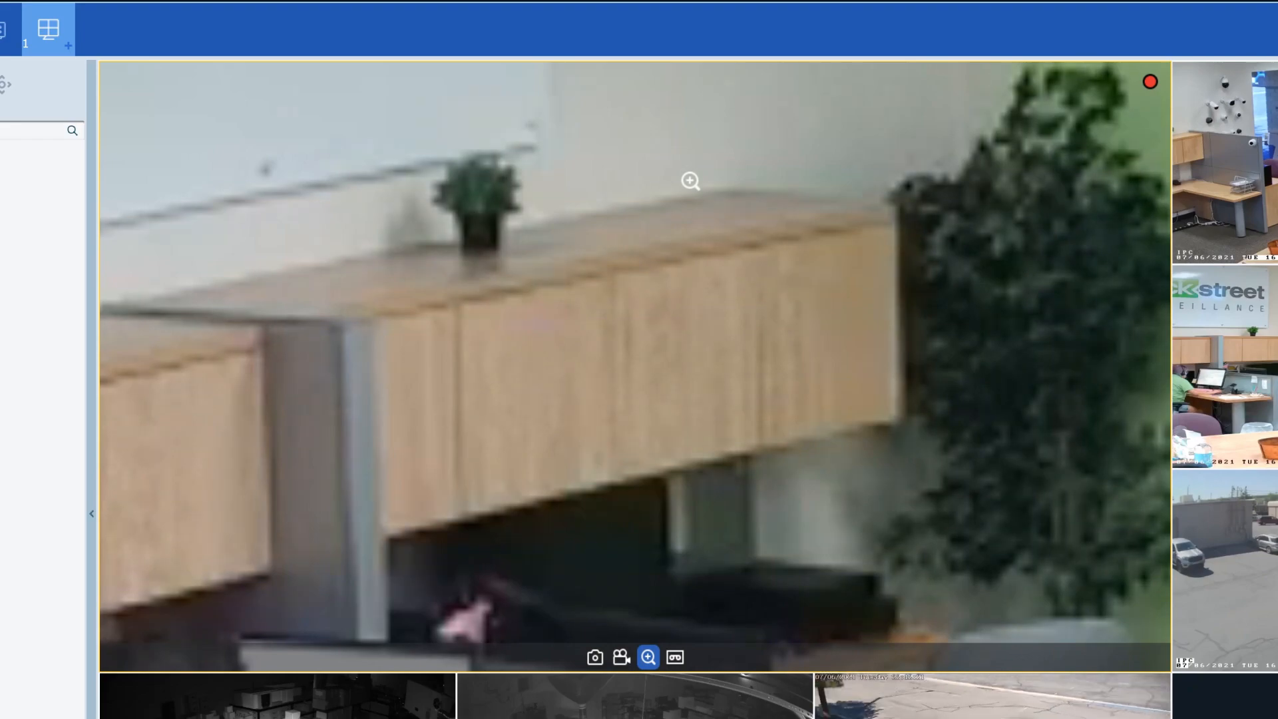
{"action": "left_click", "coordinate": [689, 181]}
{"action": "left_click_drag", "start_coordinate": [602, 137], "coordinate": [953, 514]}
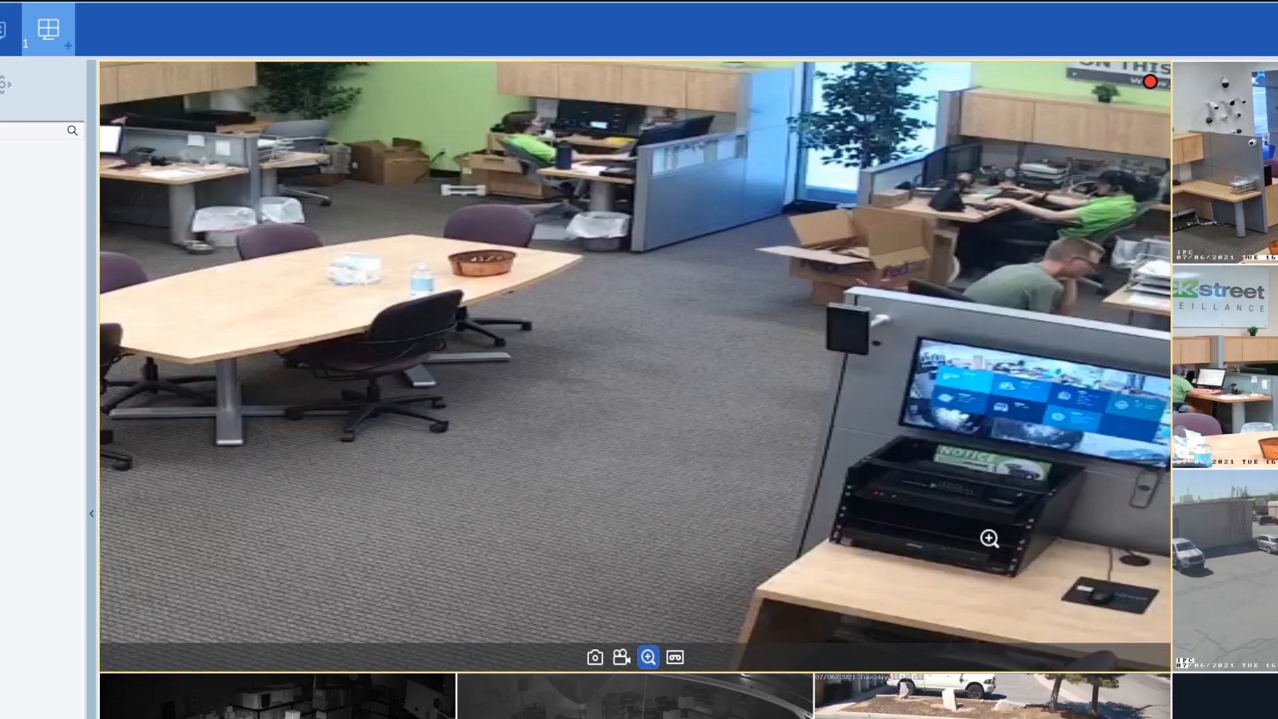
{"action": "left_click", "coordinate": [933, 470]}
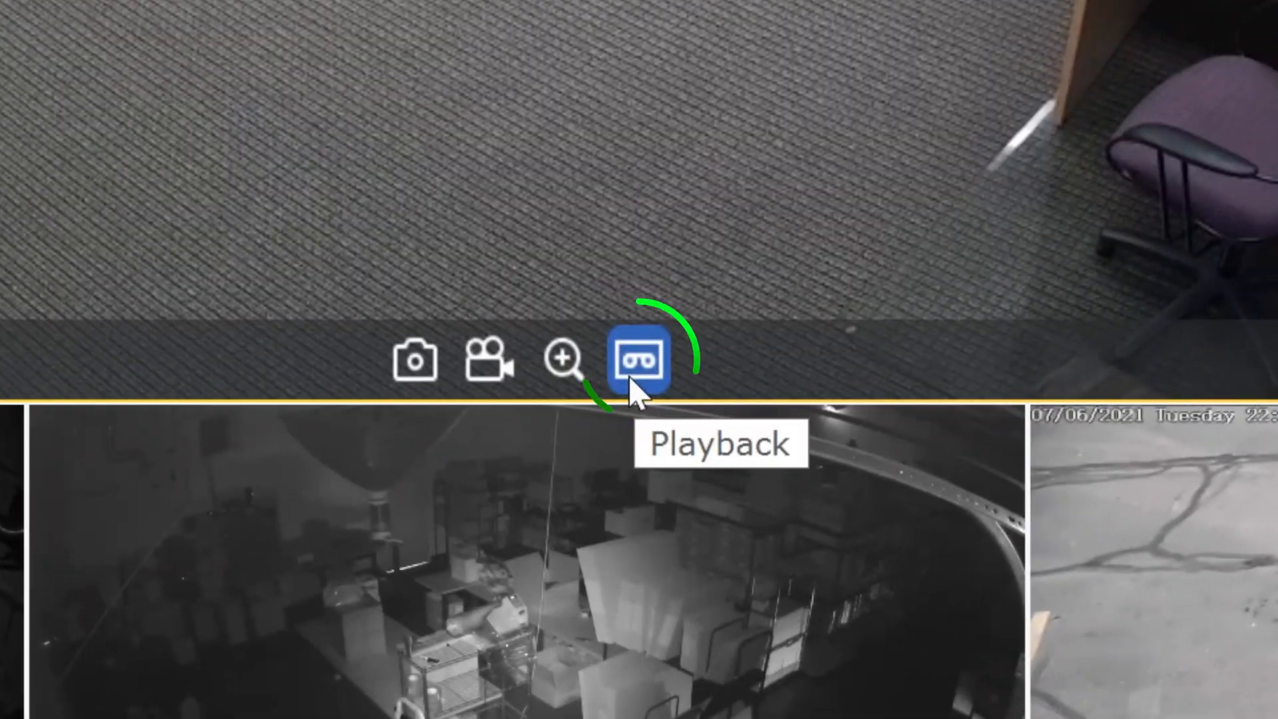
{"action": "left_click", "coordinate": [639, 377]}
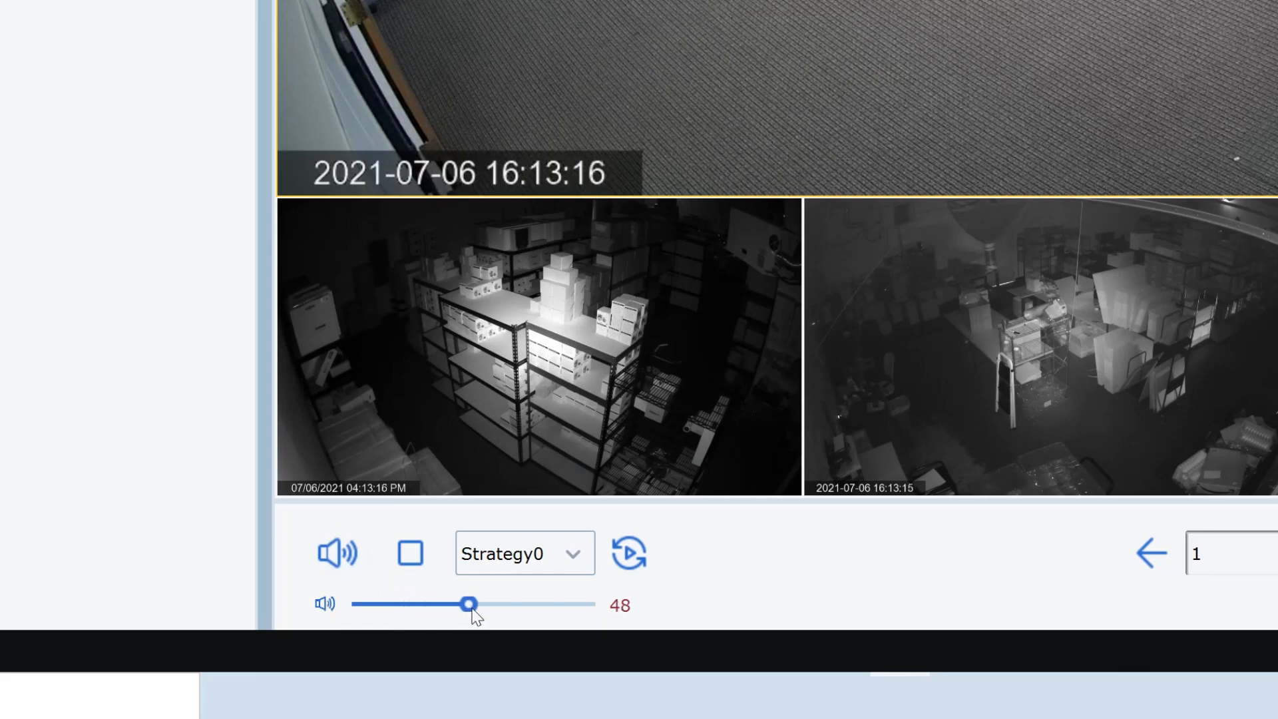
Lower live-view volume to 37, toggle sound, and switch to the 1-split layout.
{"action": "left_click_drag", "start_coordinate": [470, 605], "coordinate": [443, 605]}
{"action": "left_click", "coordinate": [337, 553]}
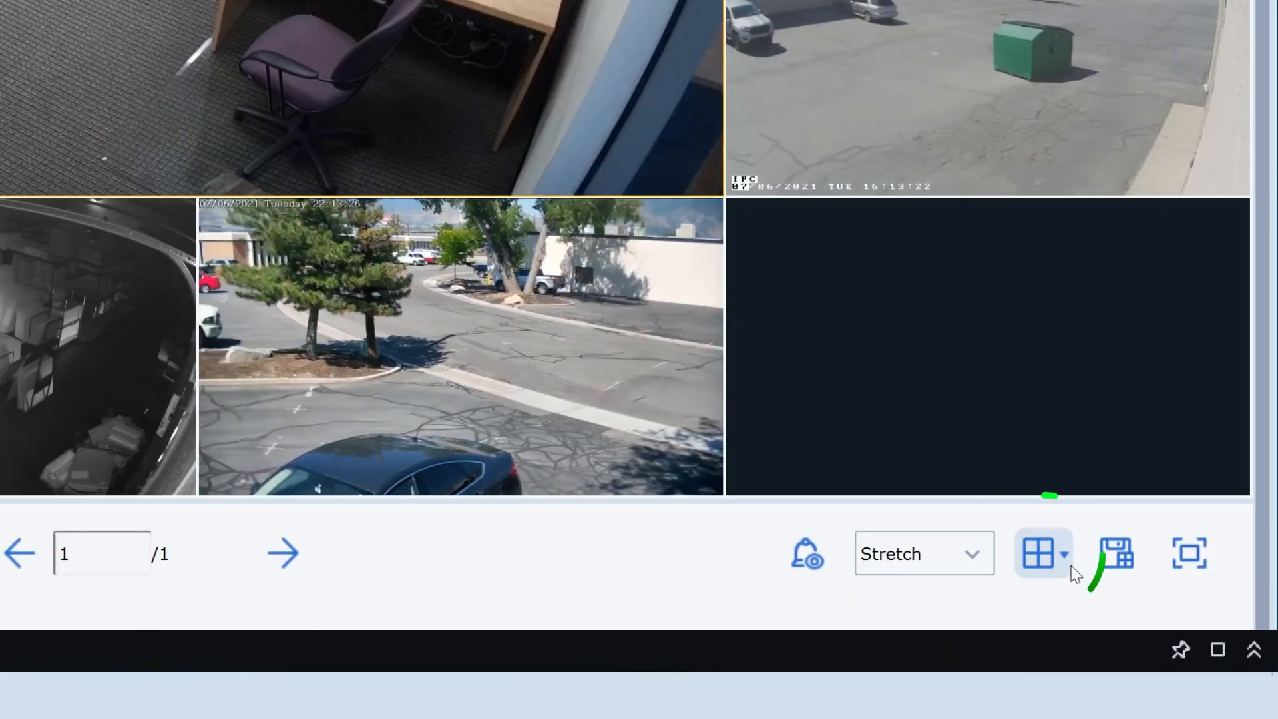
{"action": "left_click", "coordinate": [1042, 551]}
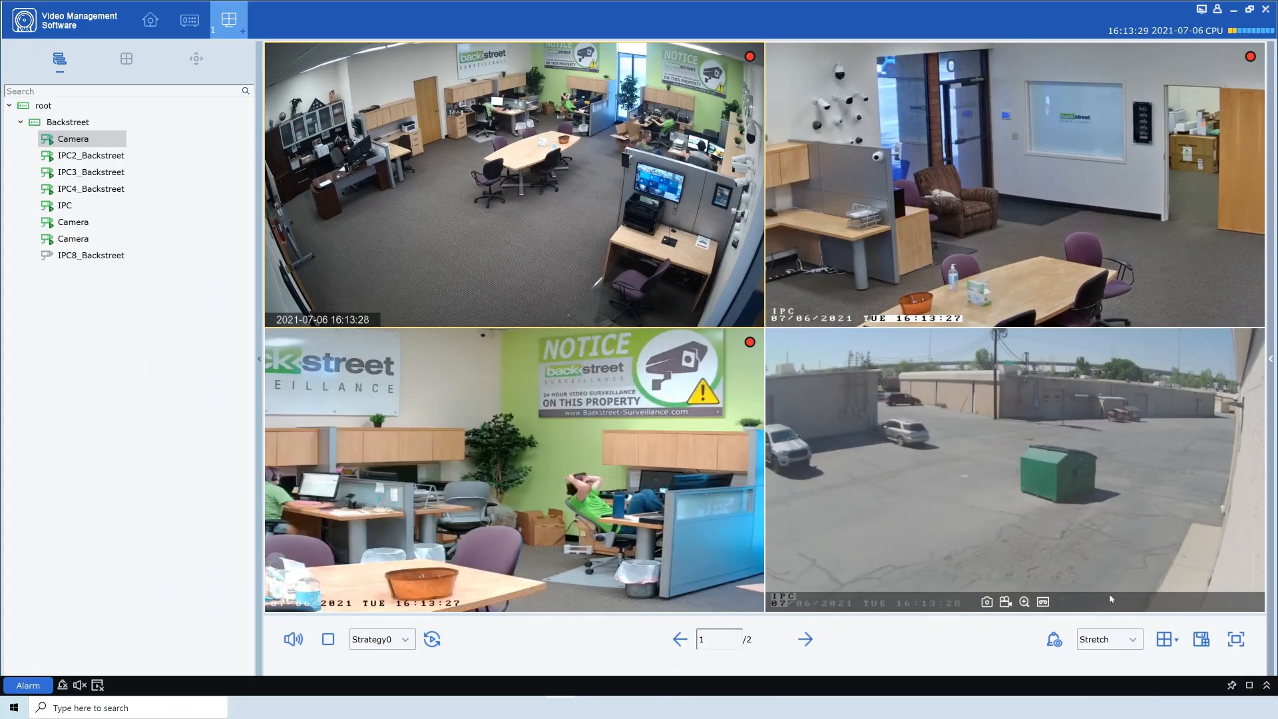
{"action": "left_click", "coordinate": [1165, 638]}
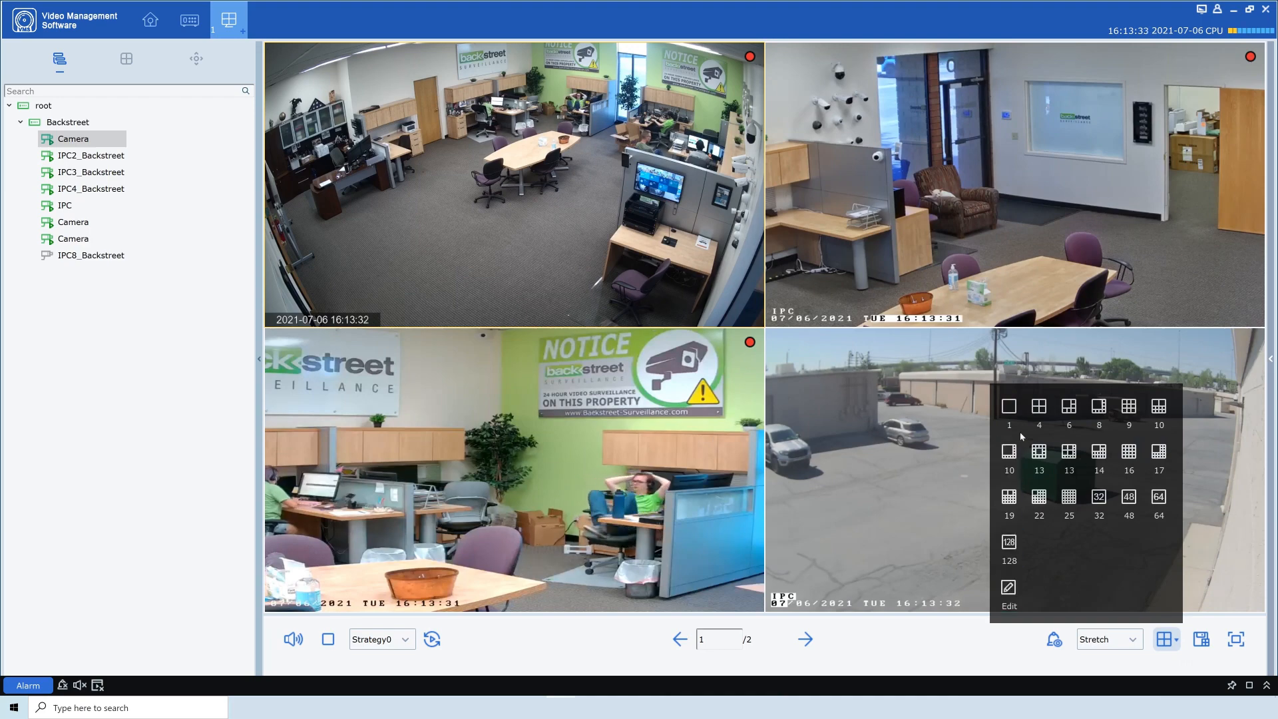
{"action": "left_click", "coordinate": [1008, 406]}
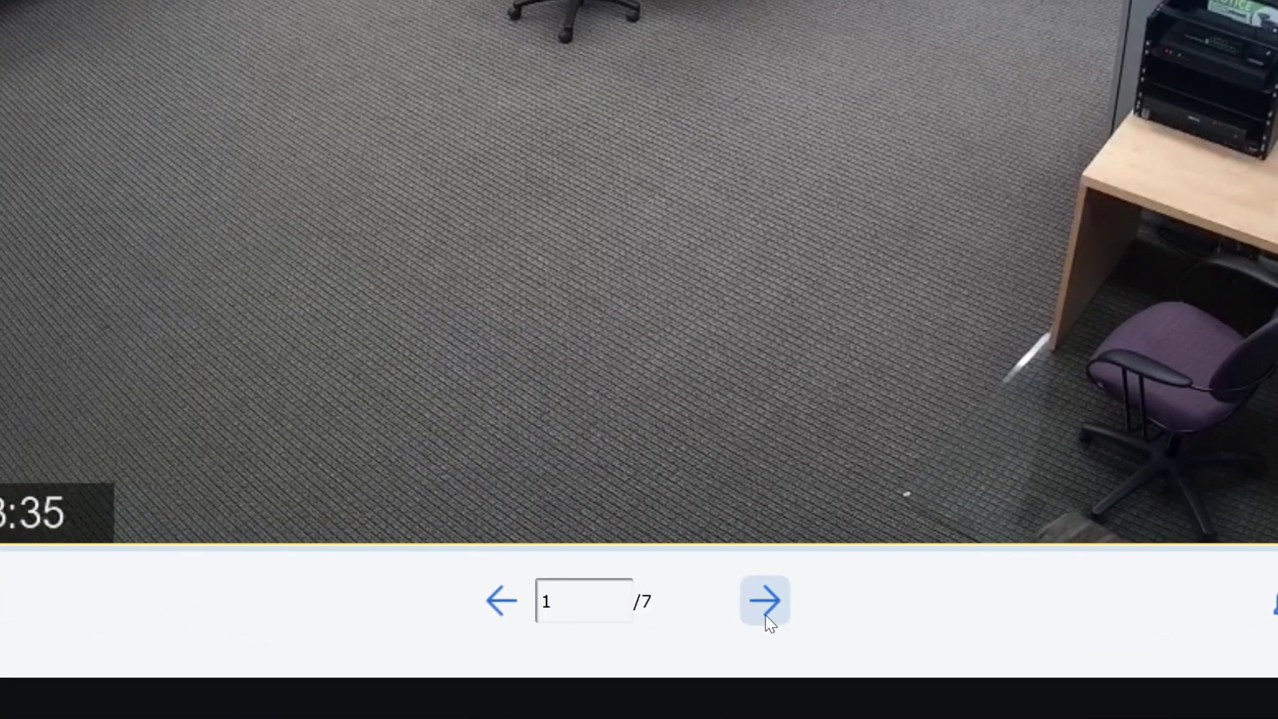
Page forward and back through the single-camera pages with the arrows.
{"action": "left_click", "coordinate": [769, 621]}
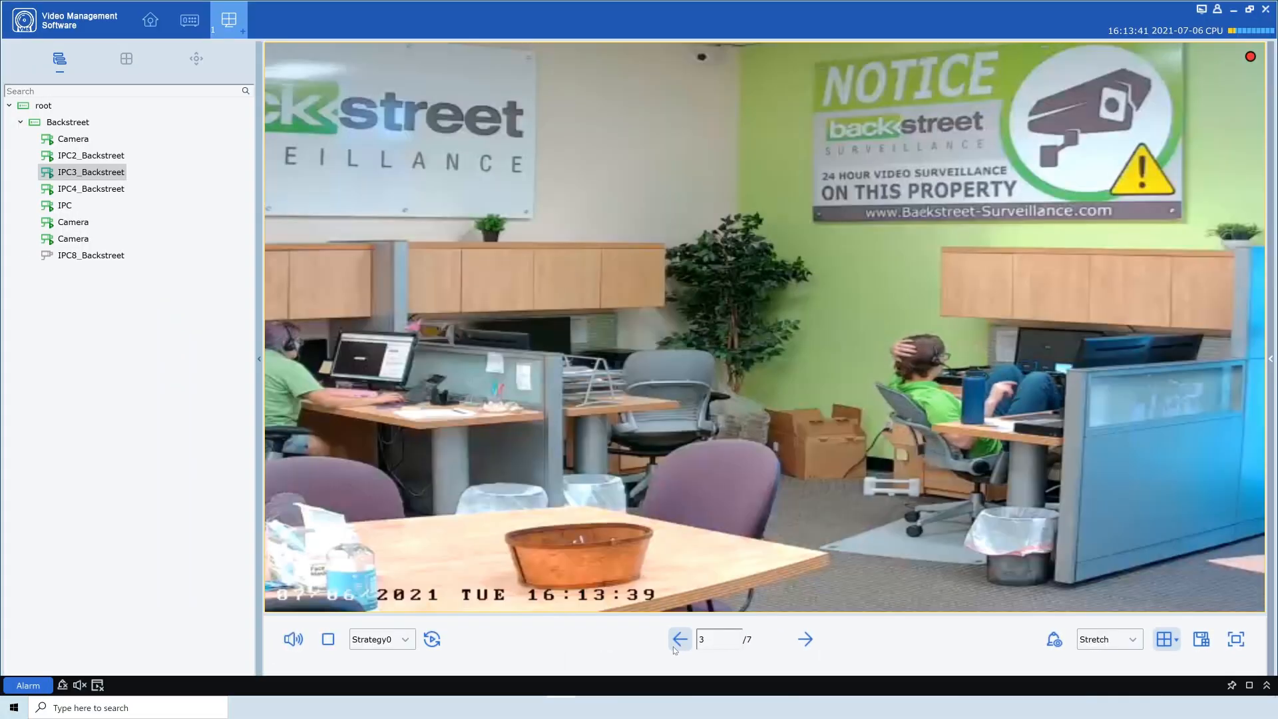
{"action": "left_click", "coordinate": [679, 639]}
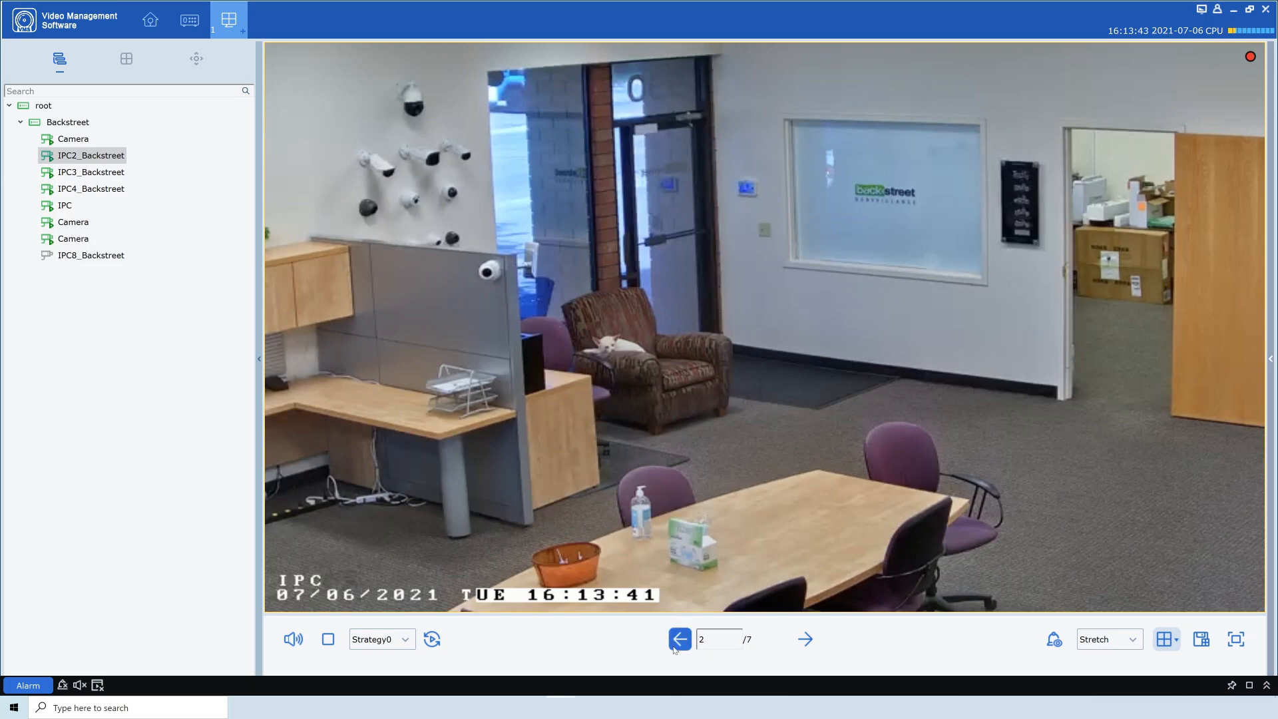
{"action": "left_click", "coordinate": [678, 639]}
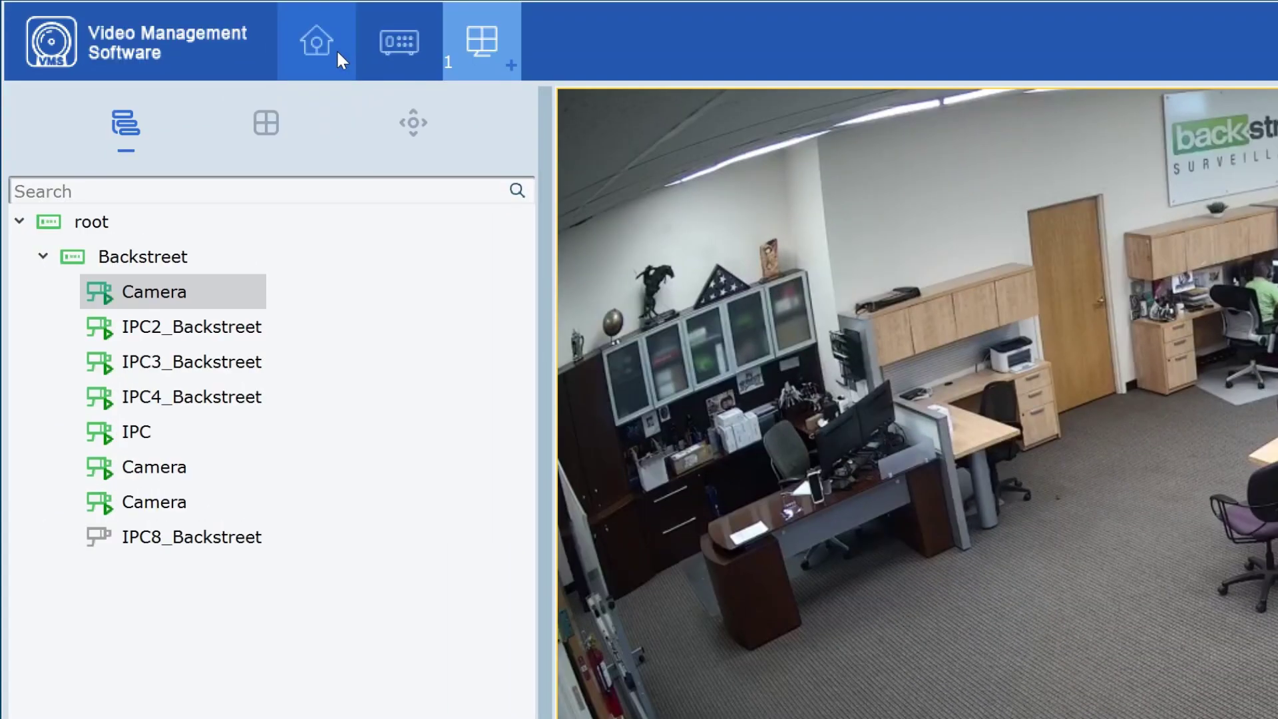
From Home, enter Remote PlayBack and search IPC4_Backstreet's recordings for July 4, 2021.
{"action": "left_click", "coordinate": [337, 50]}
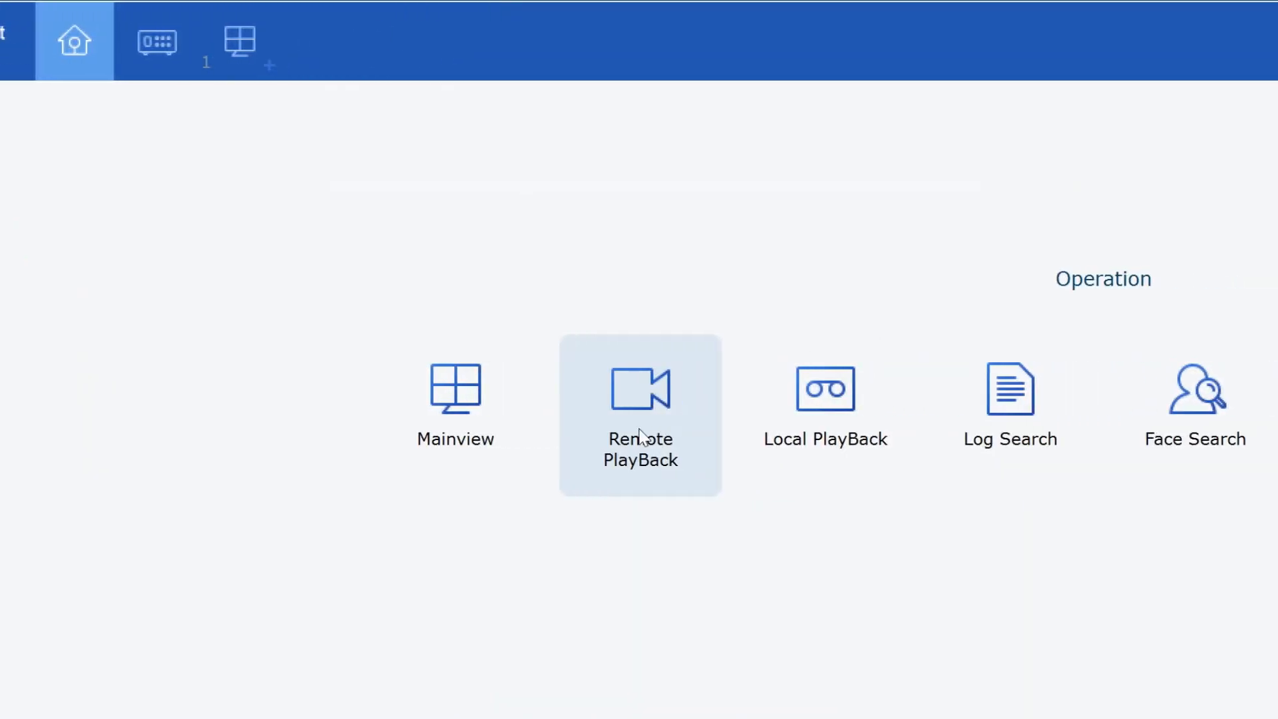
{"action": "left_click", "coordinate": [640, 431]}
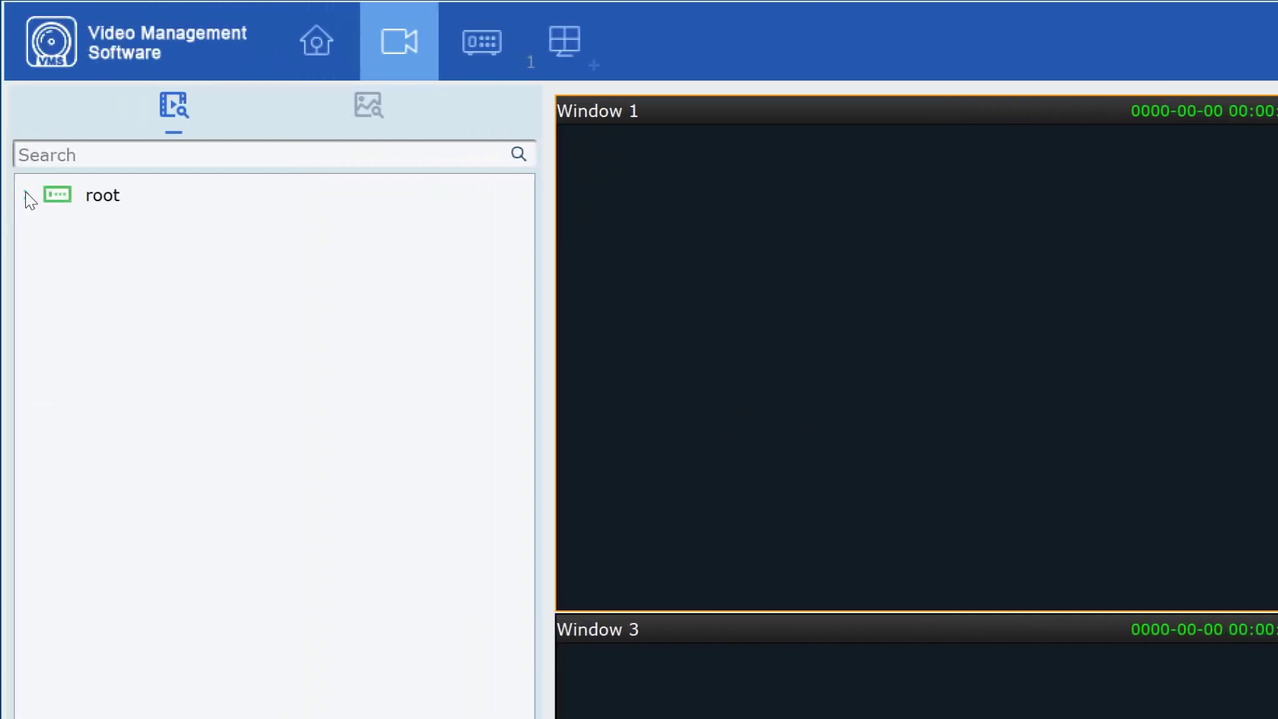
{"action": "left_click", "coordinate": [26, 195]}
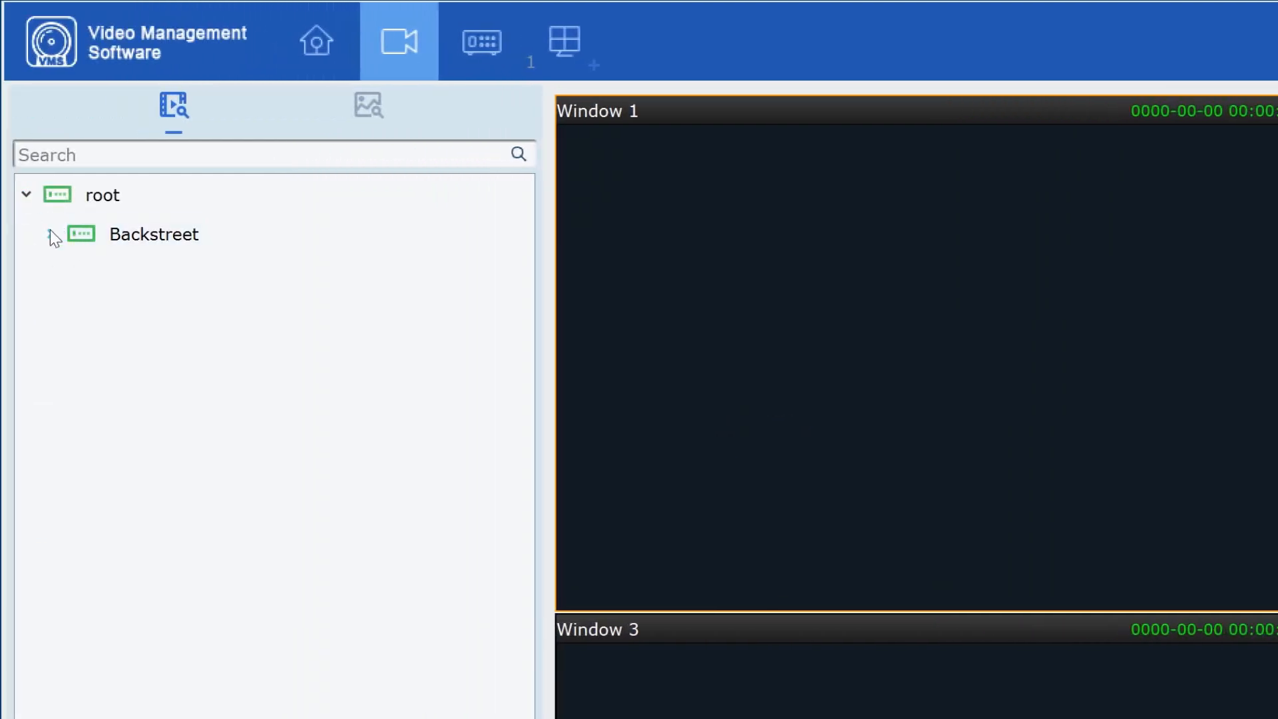
{"action": "left_click", "coordinate": [51, 234]}
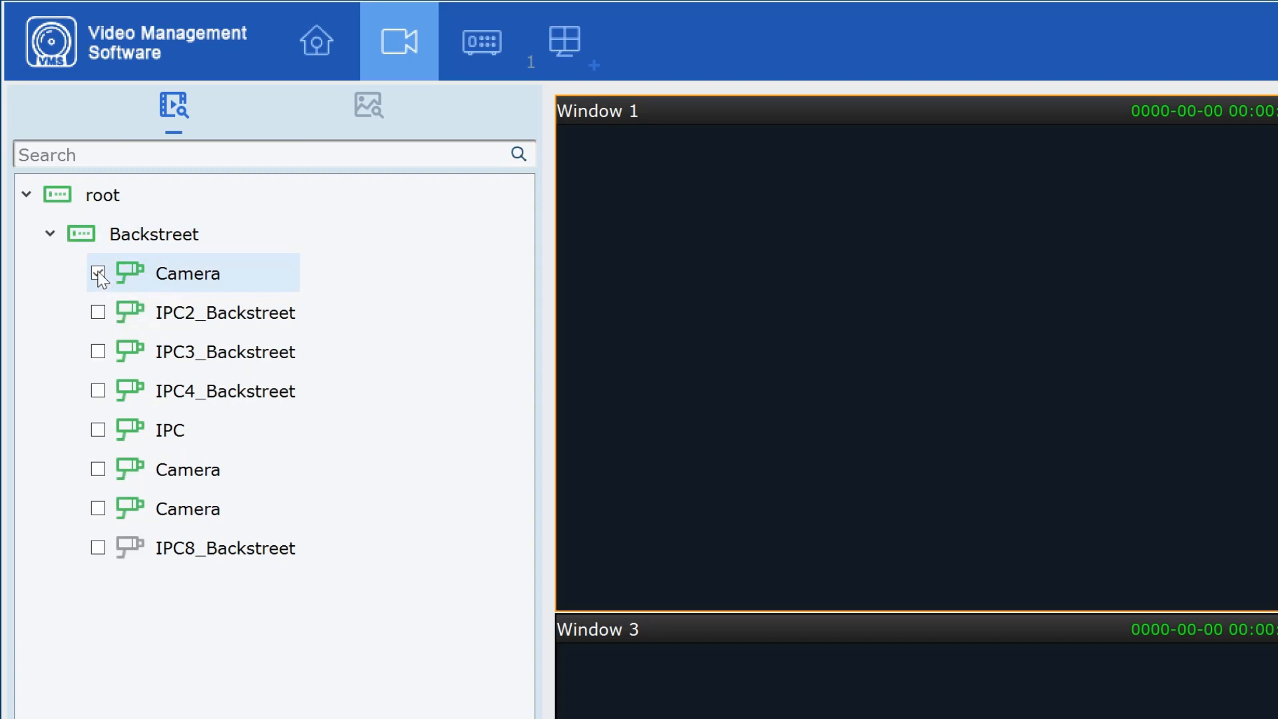
{"action": "left_click", "coordinate": [97, 391]}
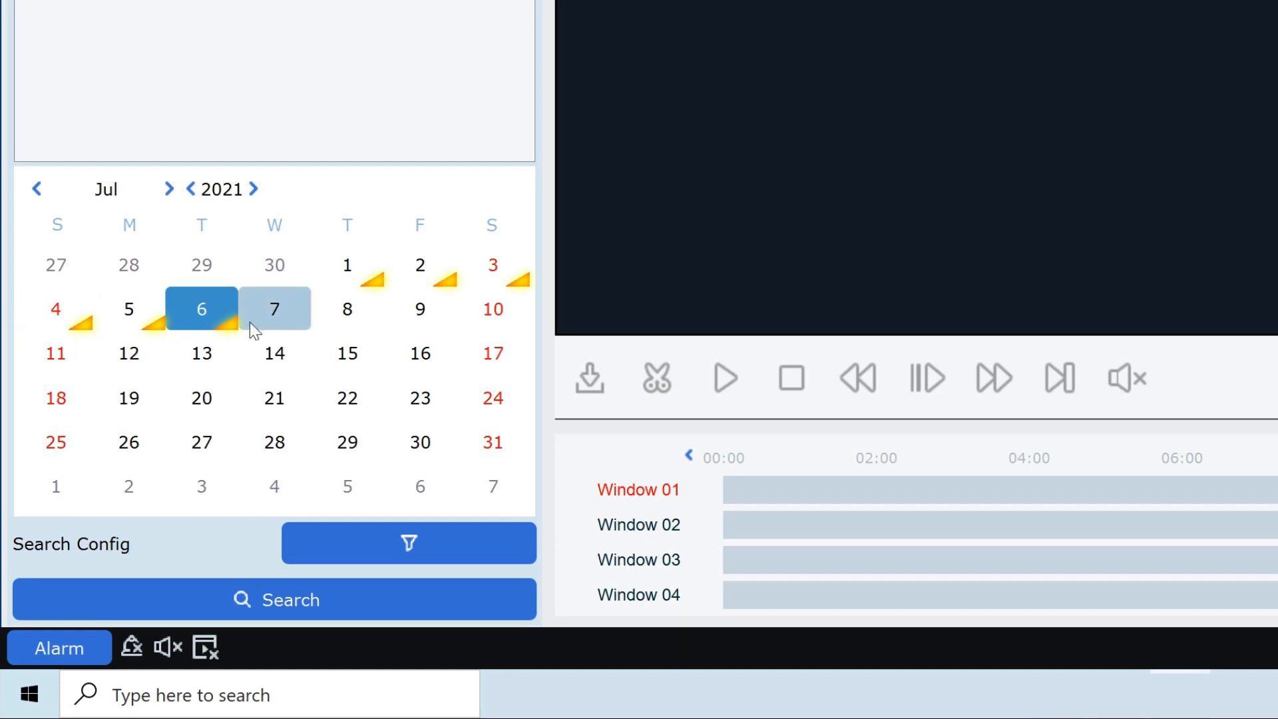
{"action": "left_click", "coordinate": [75, 311]}
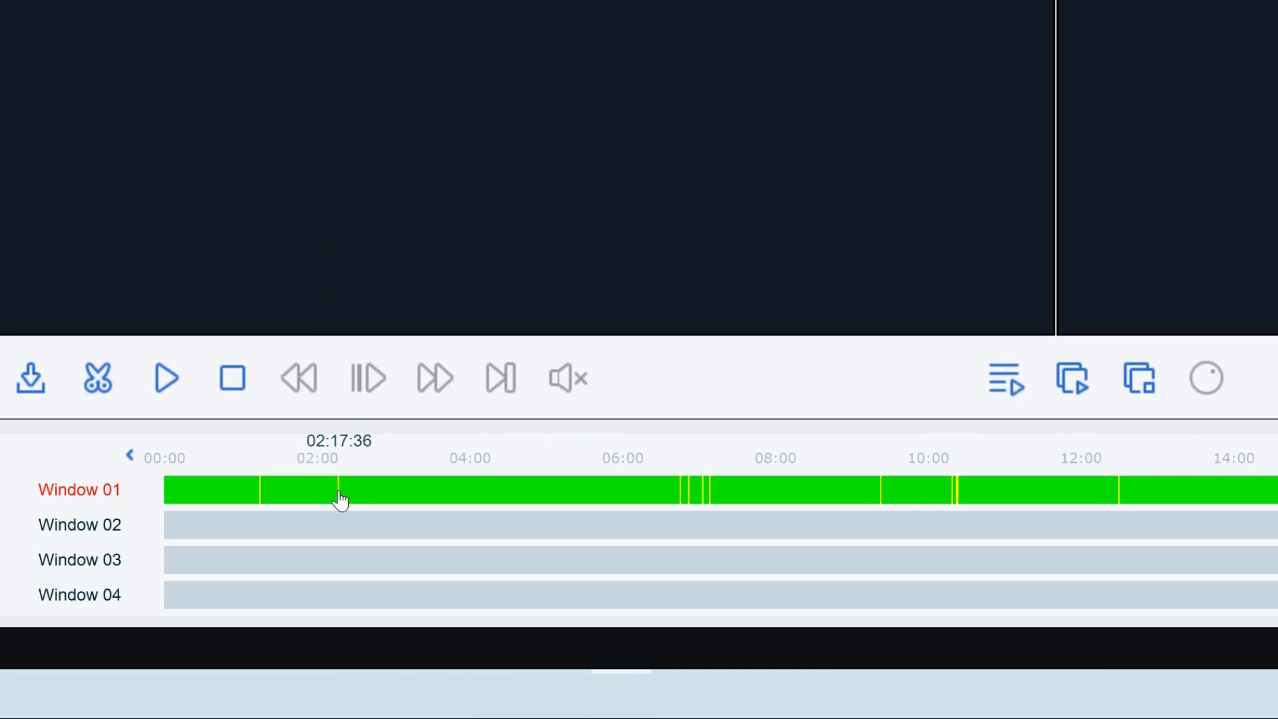
Play the July 4 recording in Window 01 and jump the playhead to about 04:00.
{"action": "left_click", "coordinate": [428, 494]}
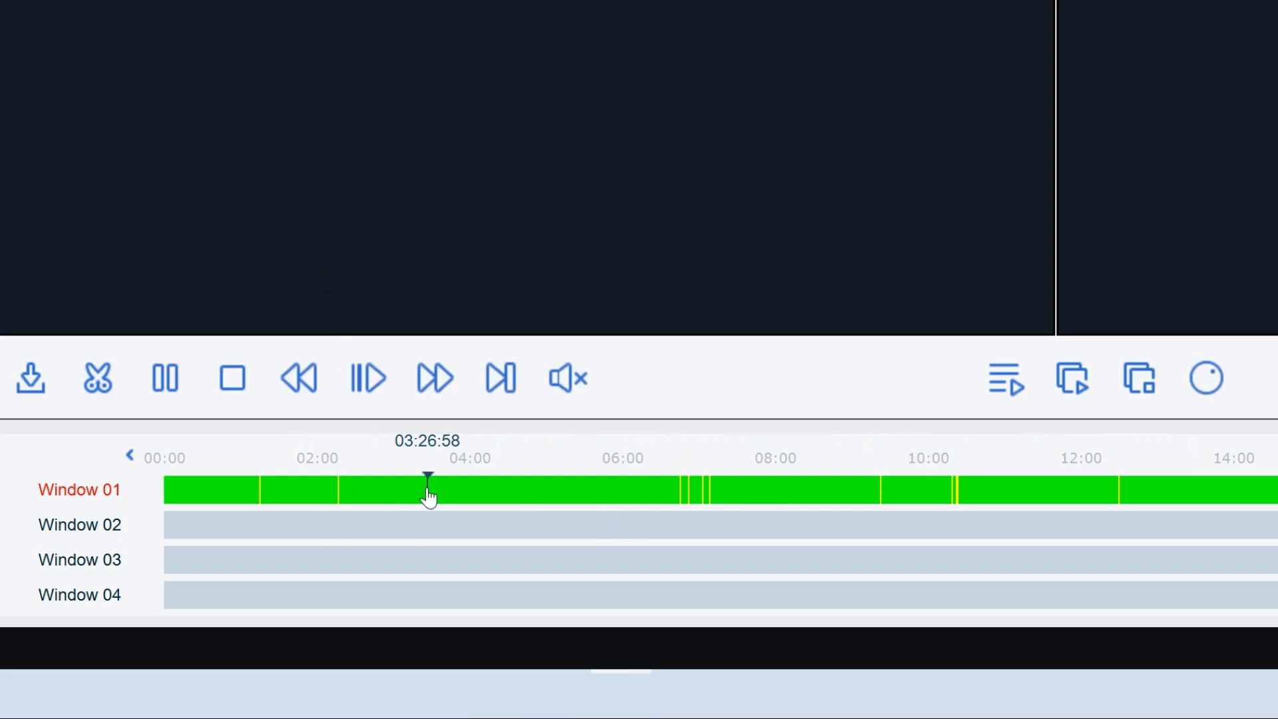
{"action": "left_click", "coordinate": [469, 497]}
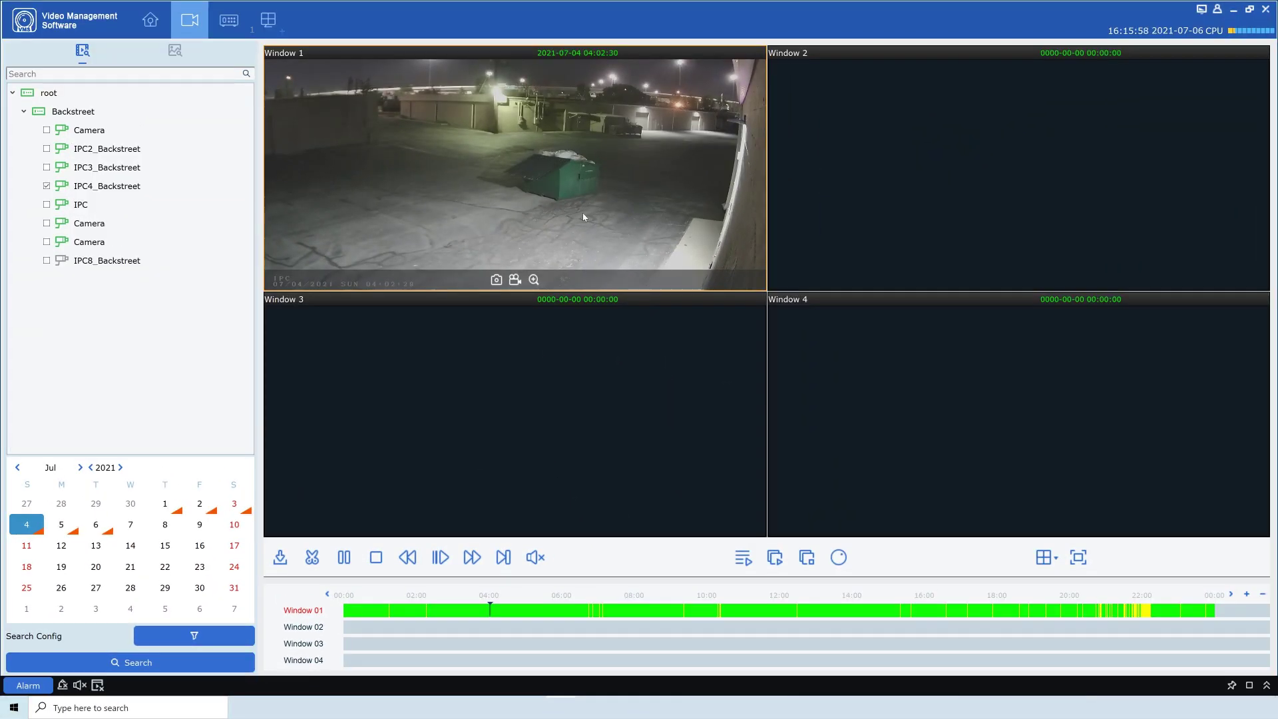
Maximise Window 1, view the list of nine July 4 record files, then close it.
{"action": "double_click", "coordinate": [584, 216]}
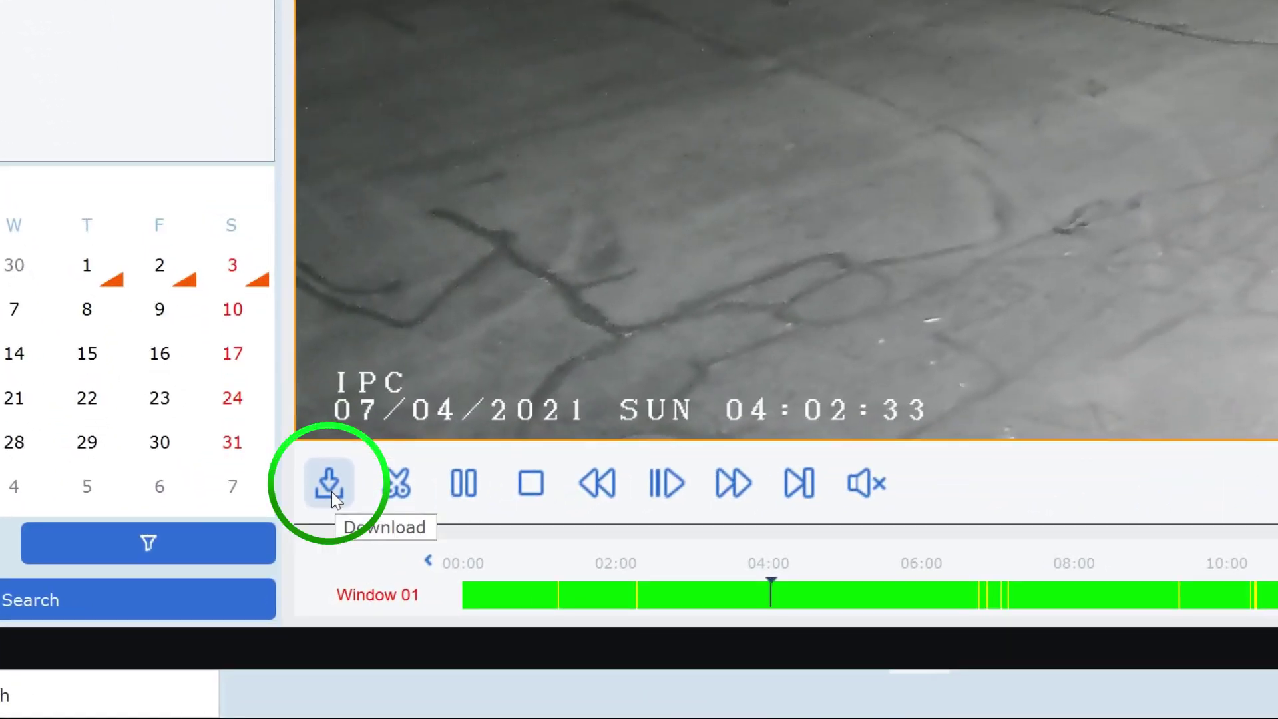
{"action": "left_click", "coordinate": [279, 606]}
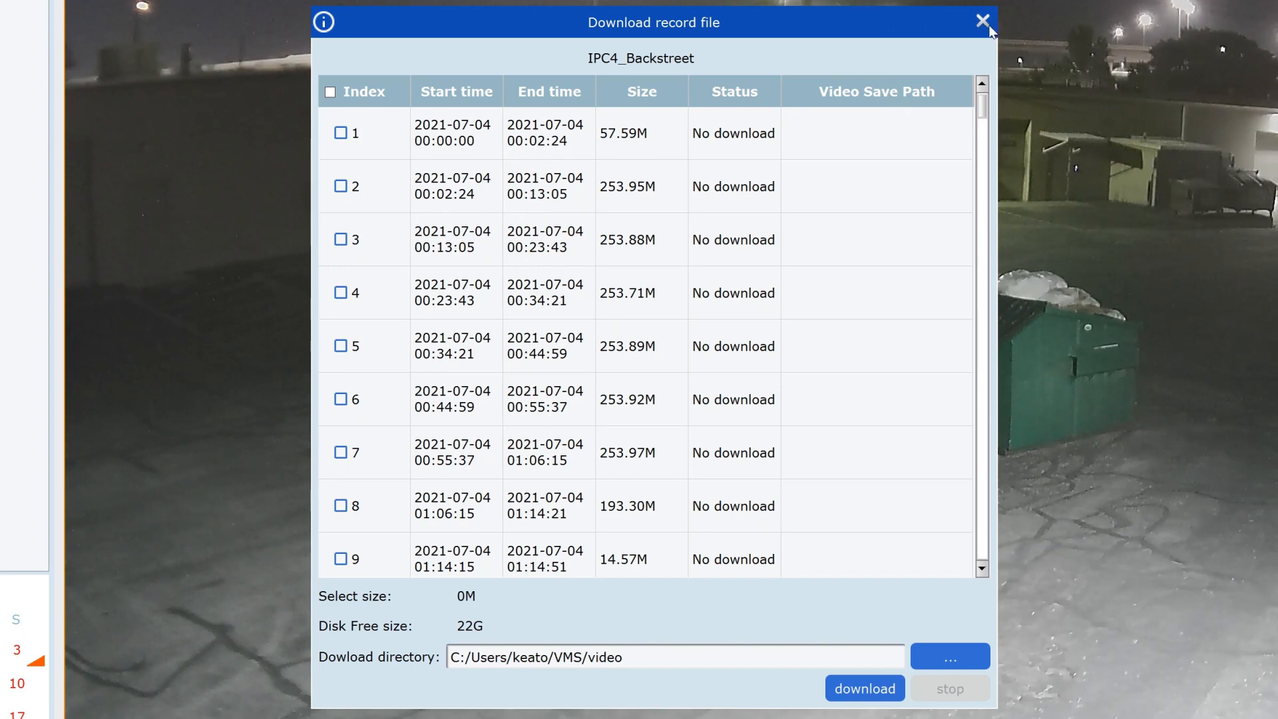
{"action": "left_click", "coordinate": [982, 21]}
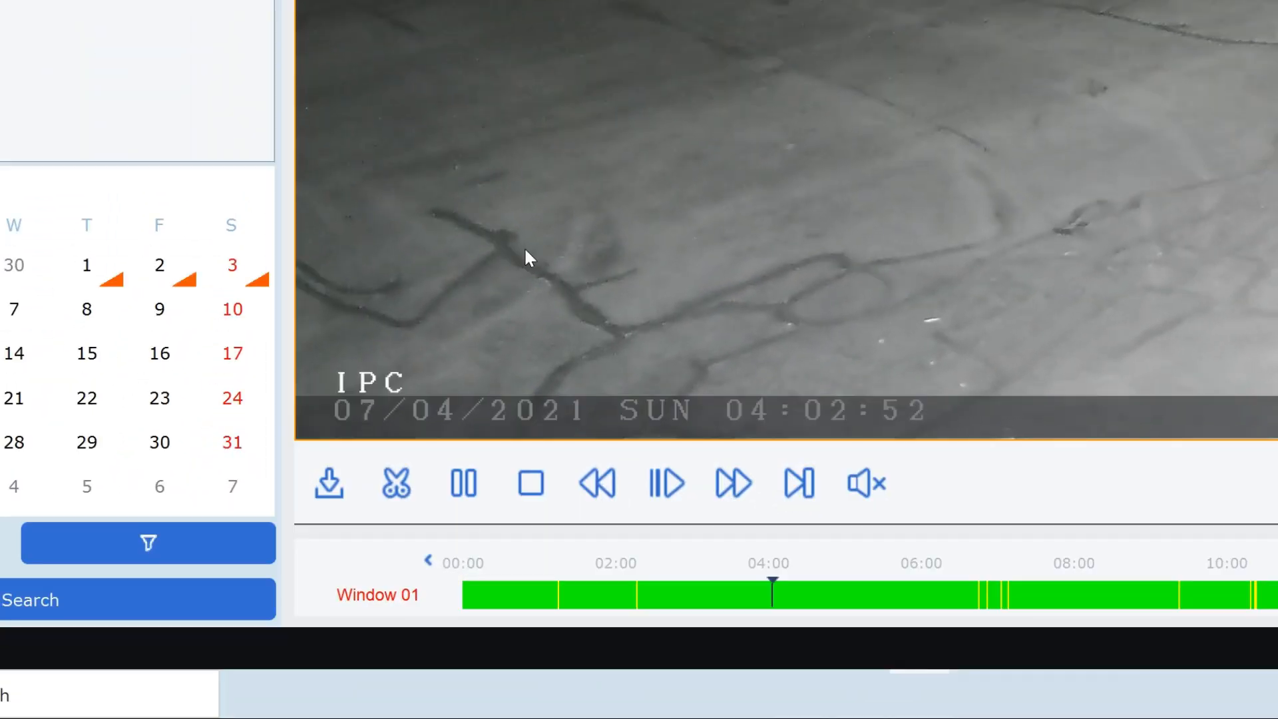
Mark a clip on the timeline trimmed to roughly 03:50–04:19 for download.
{"action": "mouse_move", "coordinate": [627, 277]}
{"action": "left_click", "coordinate": [396, 484]}
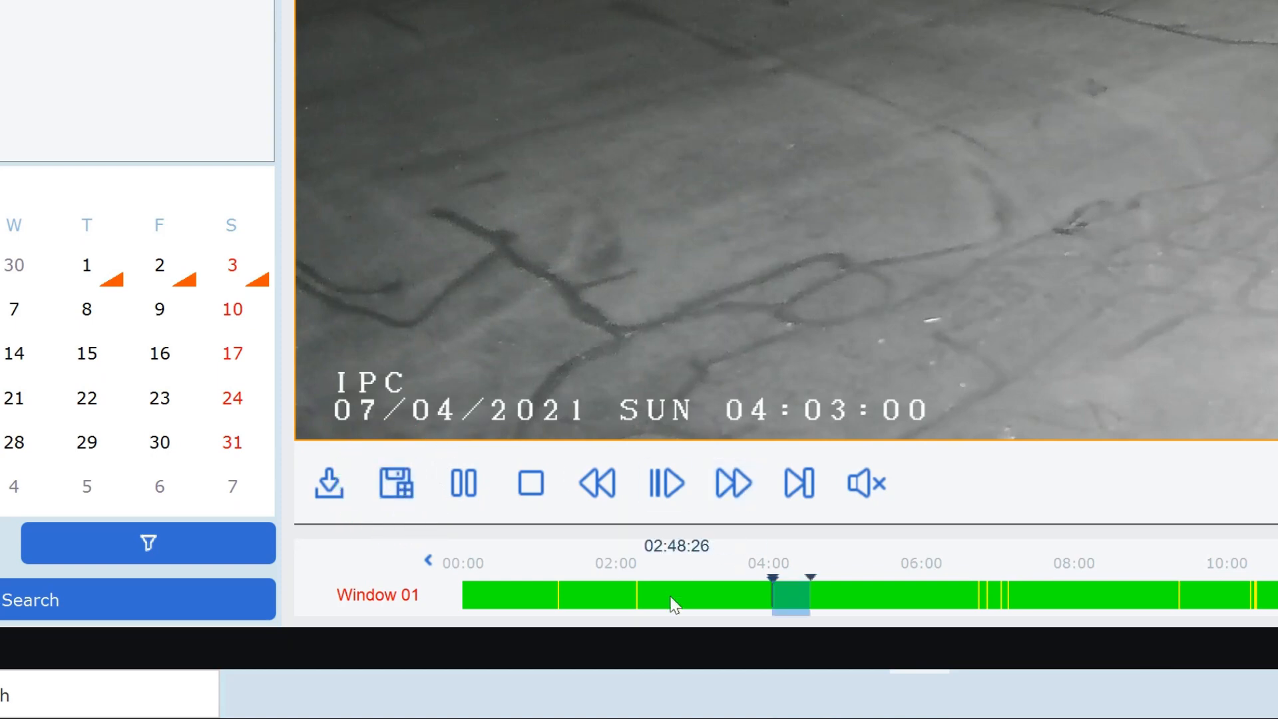
{"action": "left_click_drag", "start_coordinate": [771, 583], "coordinate": [744, 583]}
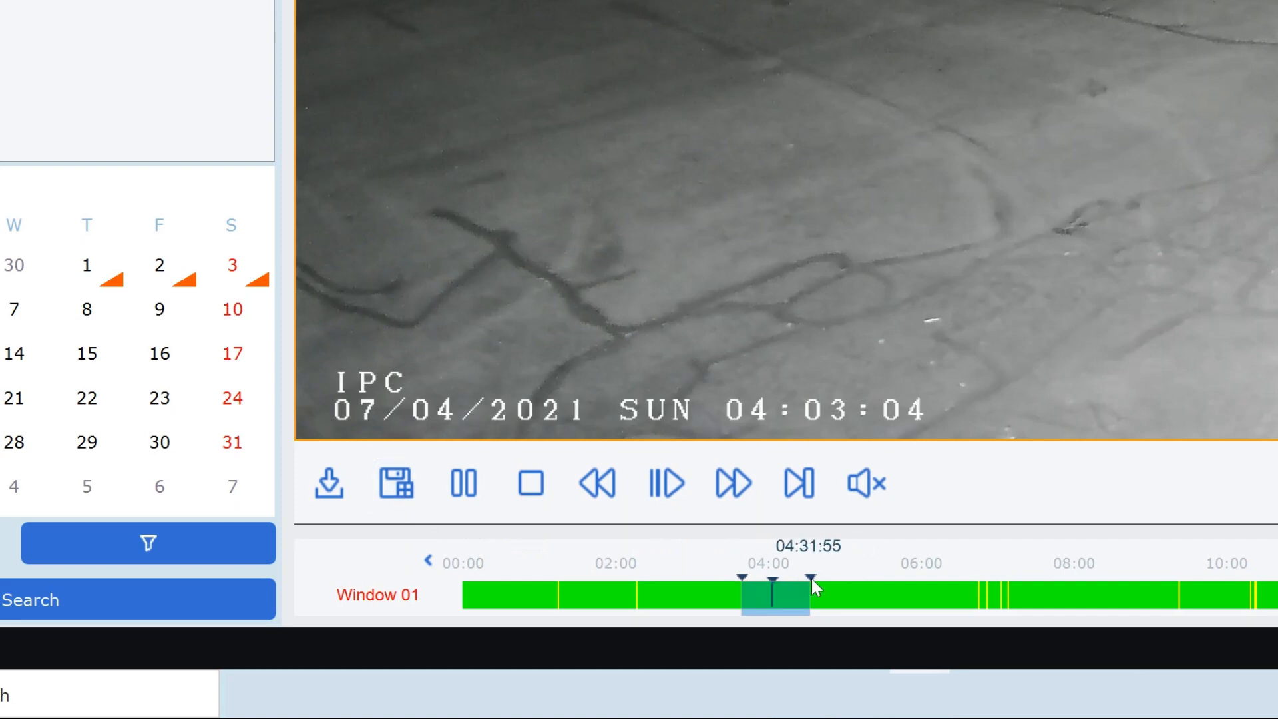
{"action": "left_click_drag", "start_coordinate": [811, 579], "coordinate": [756, 579]}
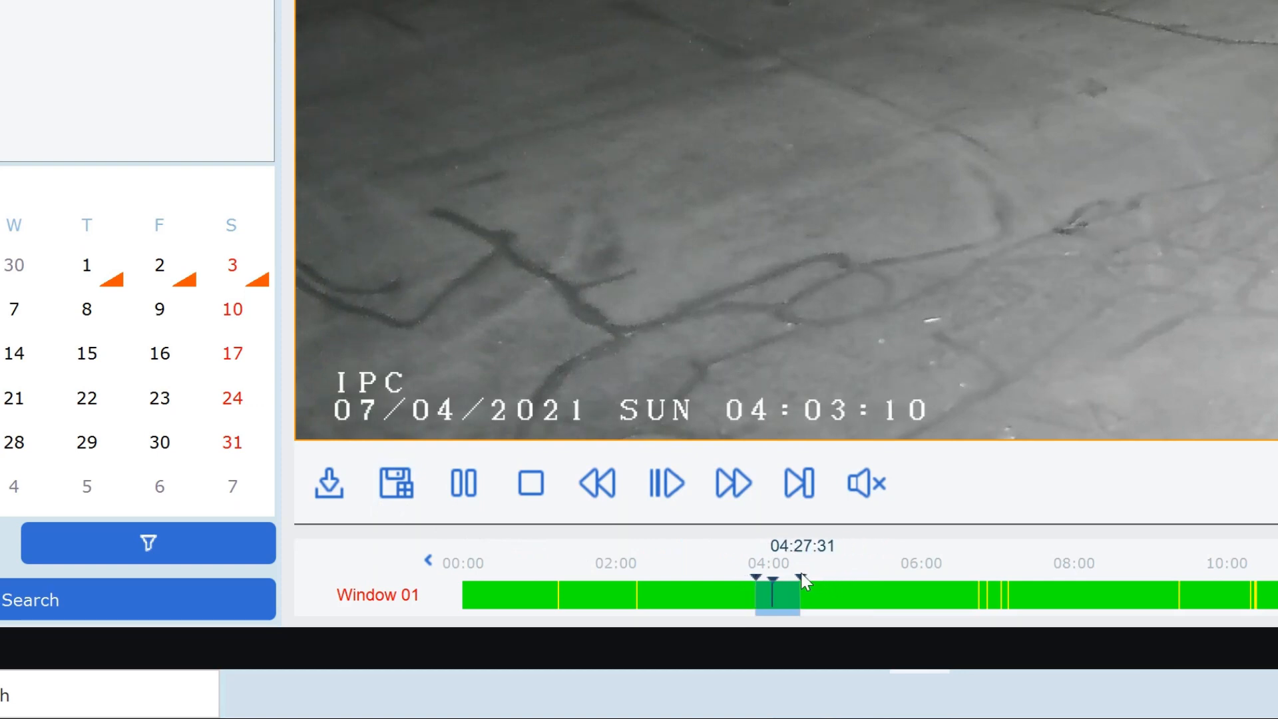
{"action": "left_click_drag", "start_coordinate": [797, 577], "coordinate": [794, 577]}
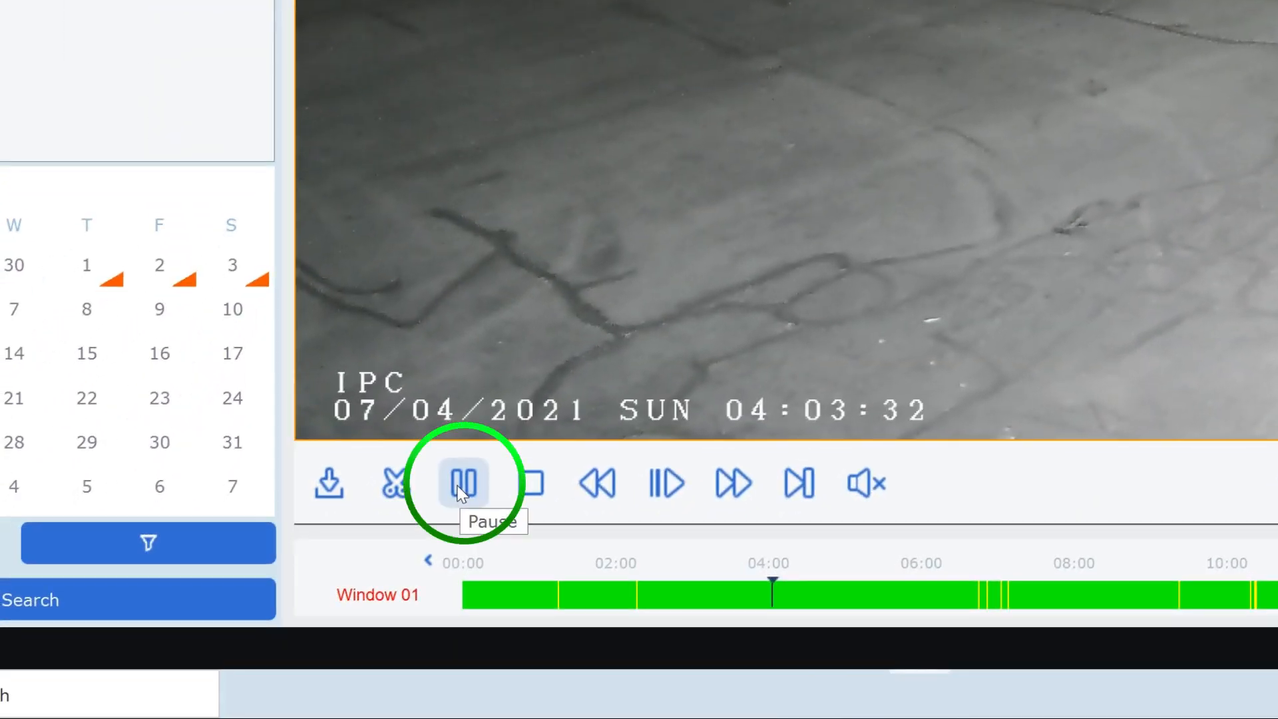
Pause, resume, stop and restart playback, slow it down and jump to about 05:11.
{"action": "left_click", "coordinate": [461, 486]}
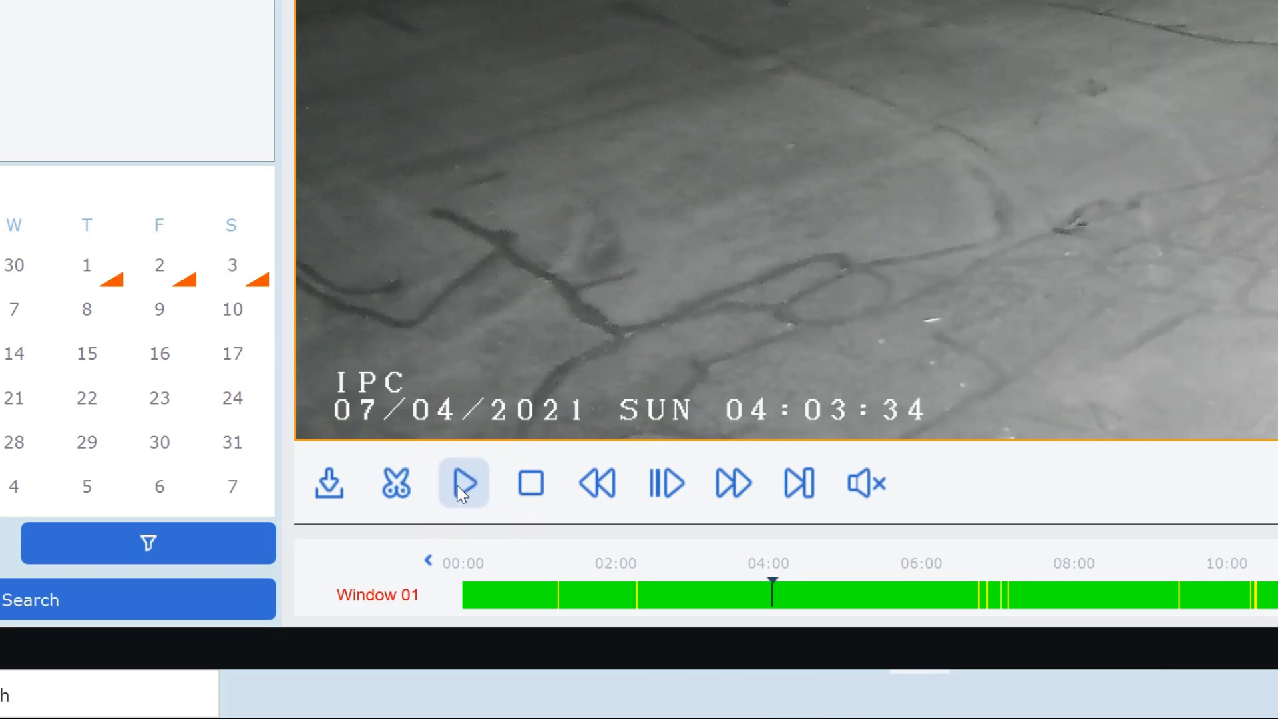
{"action": "left_click", "coordinate": [462, 486]}
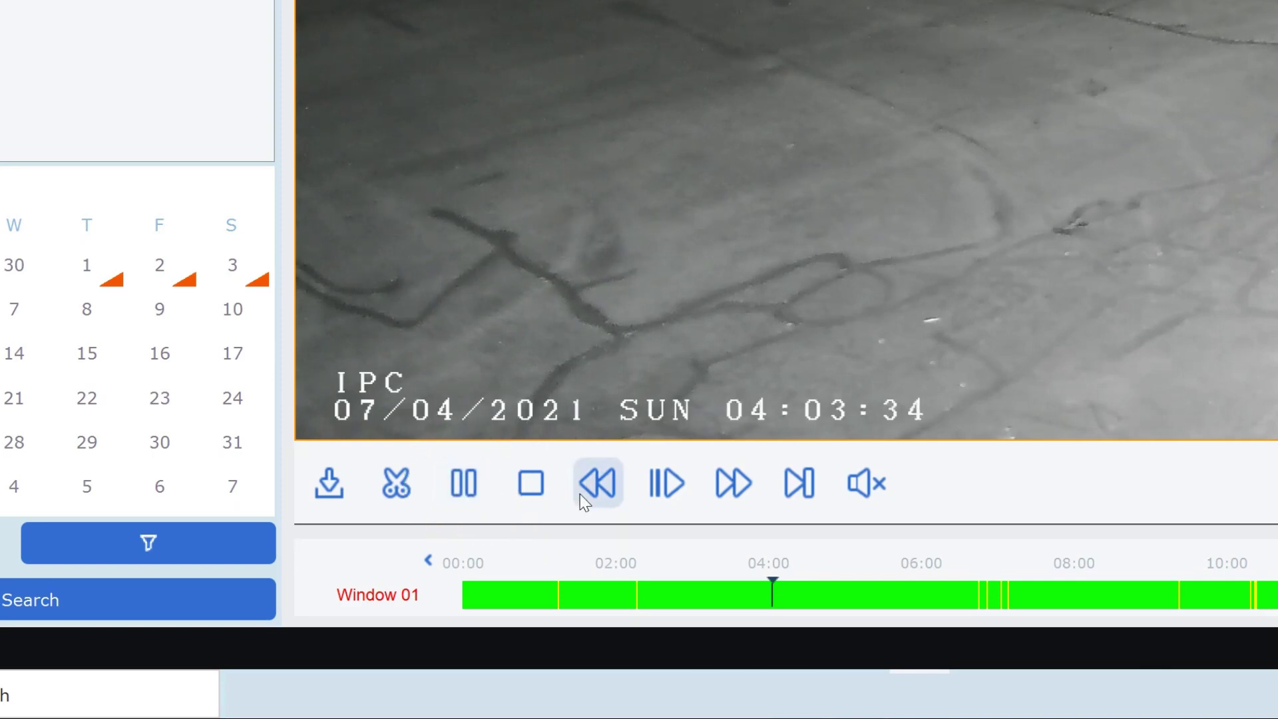
{"action": "left_click", "coordinate": [534, 484]}
{"action": "left_click", "coordinate": [464, 485]}
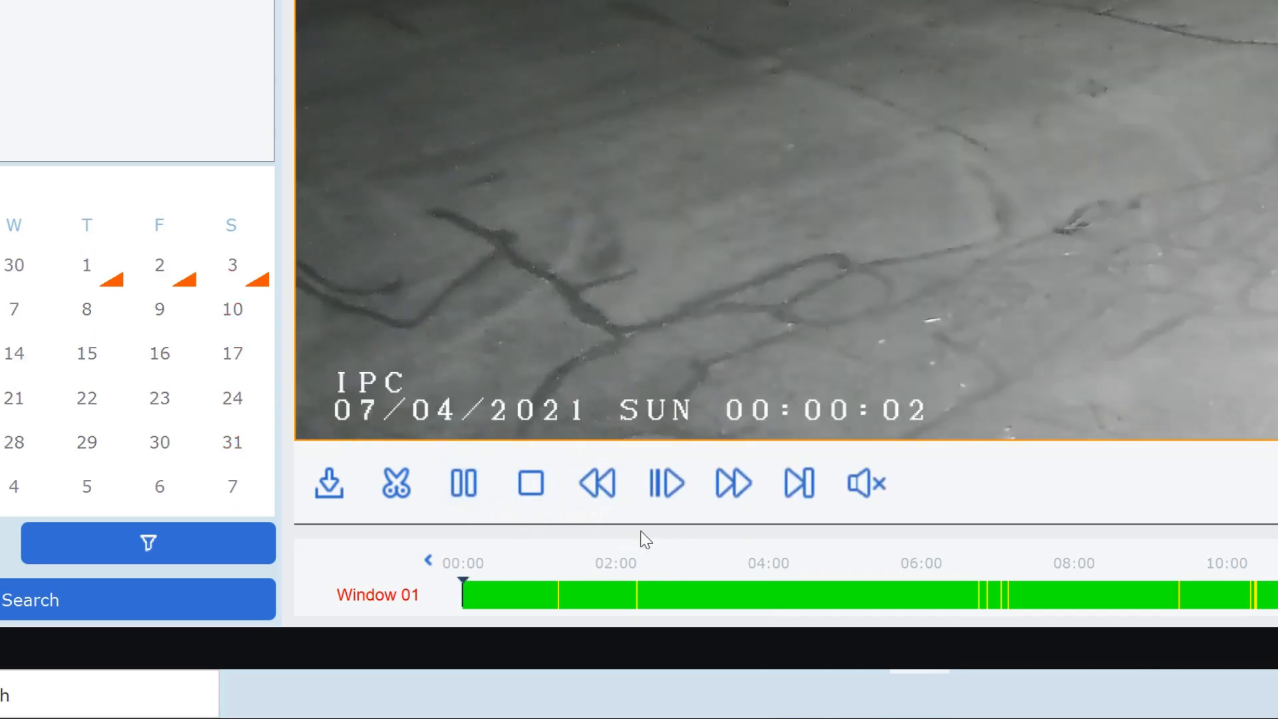
{"action": "left_click", "coordinate": [666, 483]}
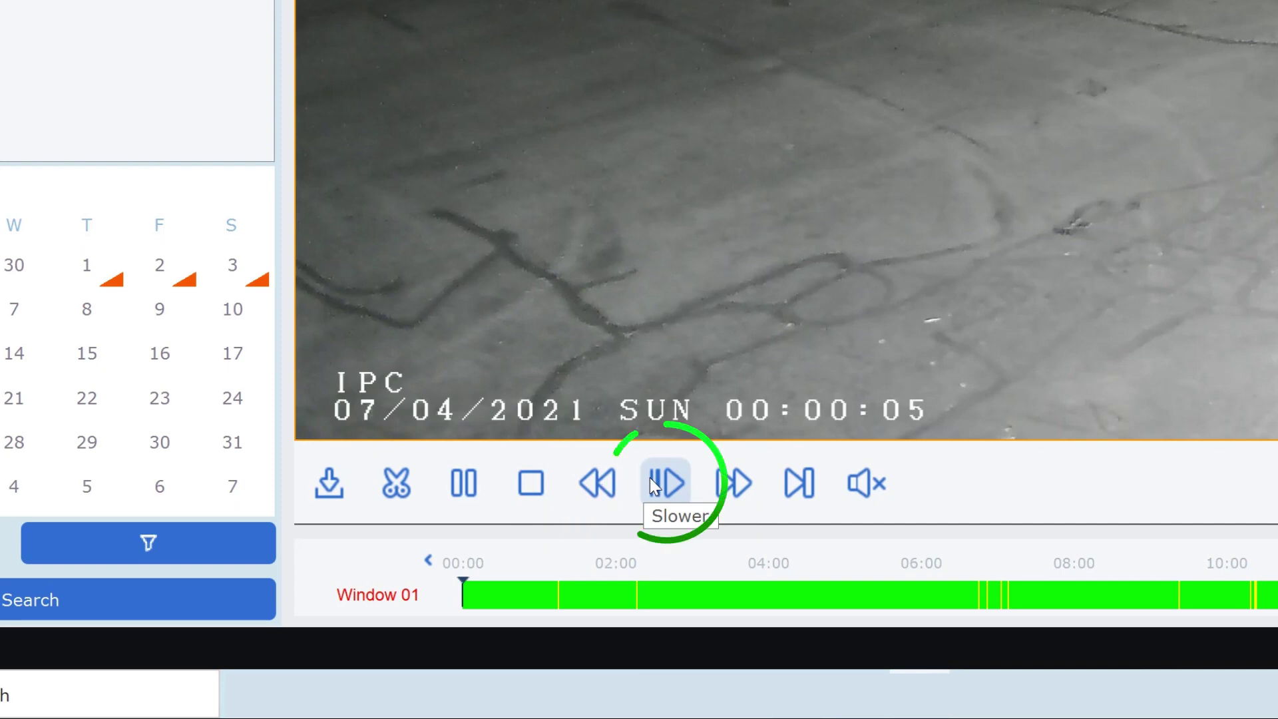
{"action": "left_click", "coordinate": [858, 594]}
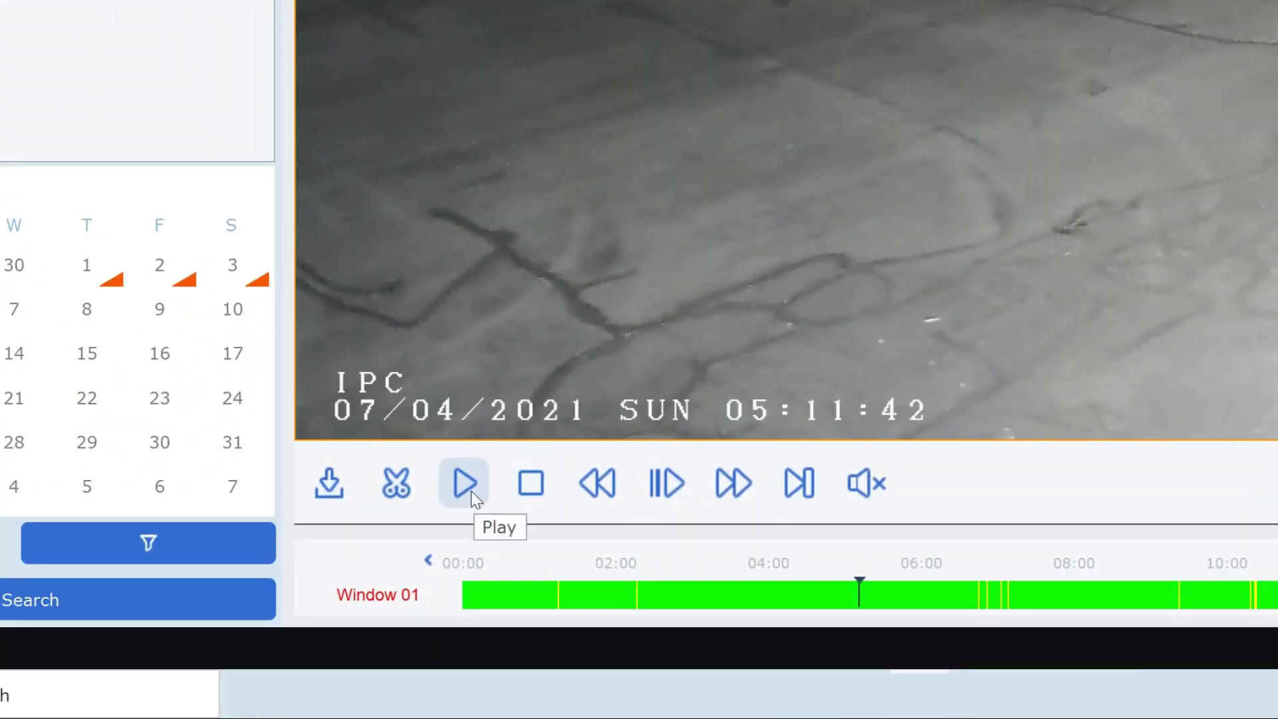
Resume playing, speed the recording up, then return to normal speed near 05:14.
{"action": "left_click", "coordinate": [465, 483]}
{"action": "left_click", "coordinate": [732, 483]}
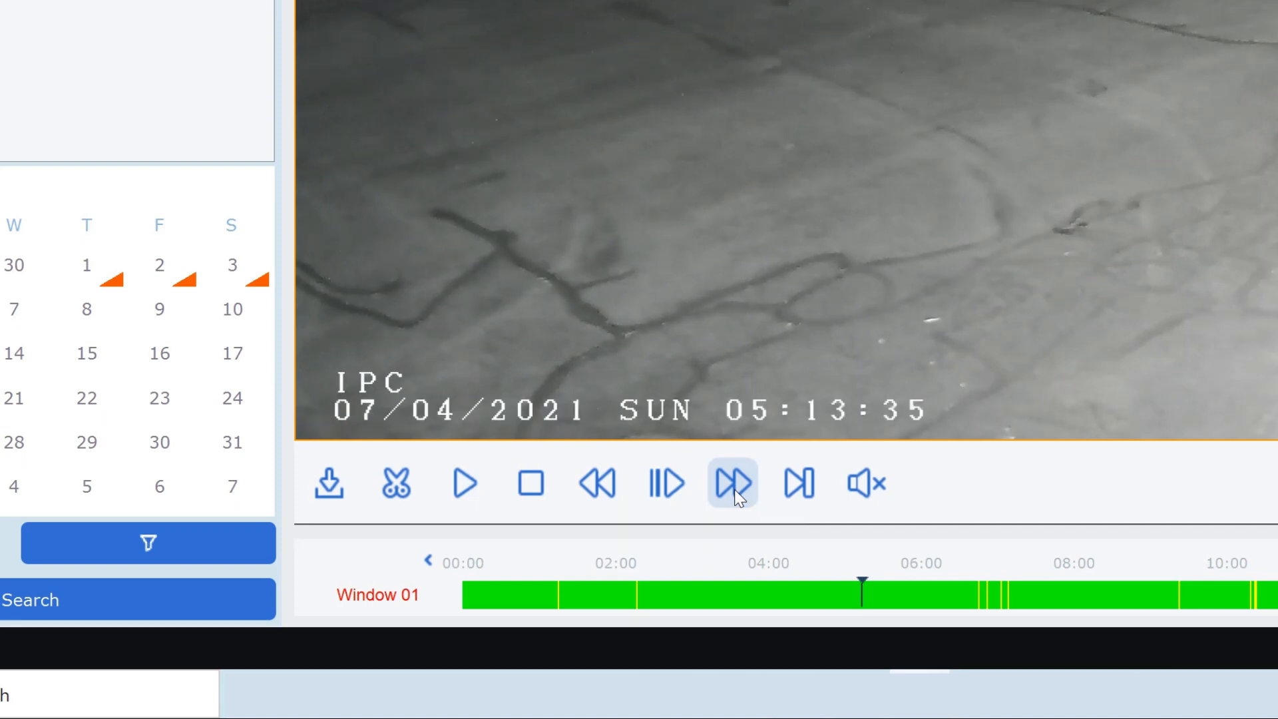
{"action": "left_click", "coordinate": [739, 490]}
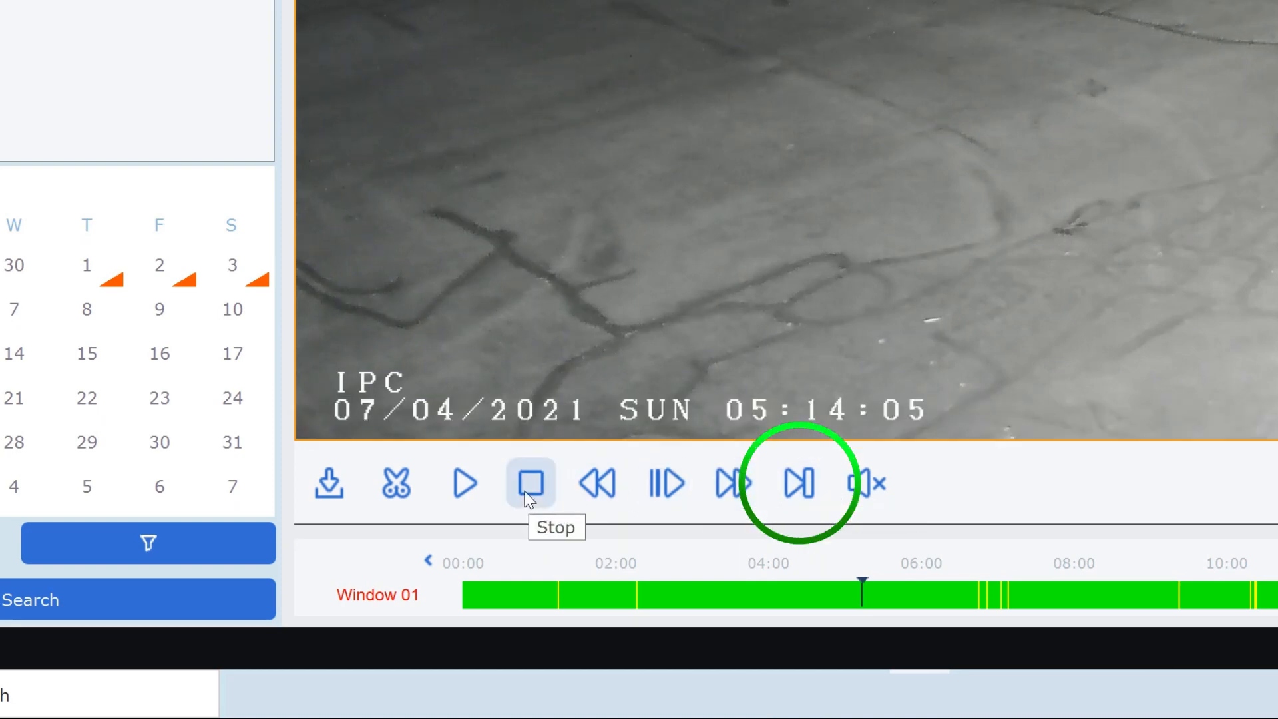
Pause the recording at 05:14:10 and step it forward frame by frame twice.
{"action": "left_click", "coordinate": [465, 483]}
{"action": "left_click", "coordinate": [478, 492]}
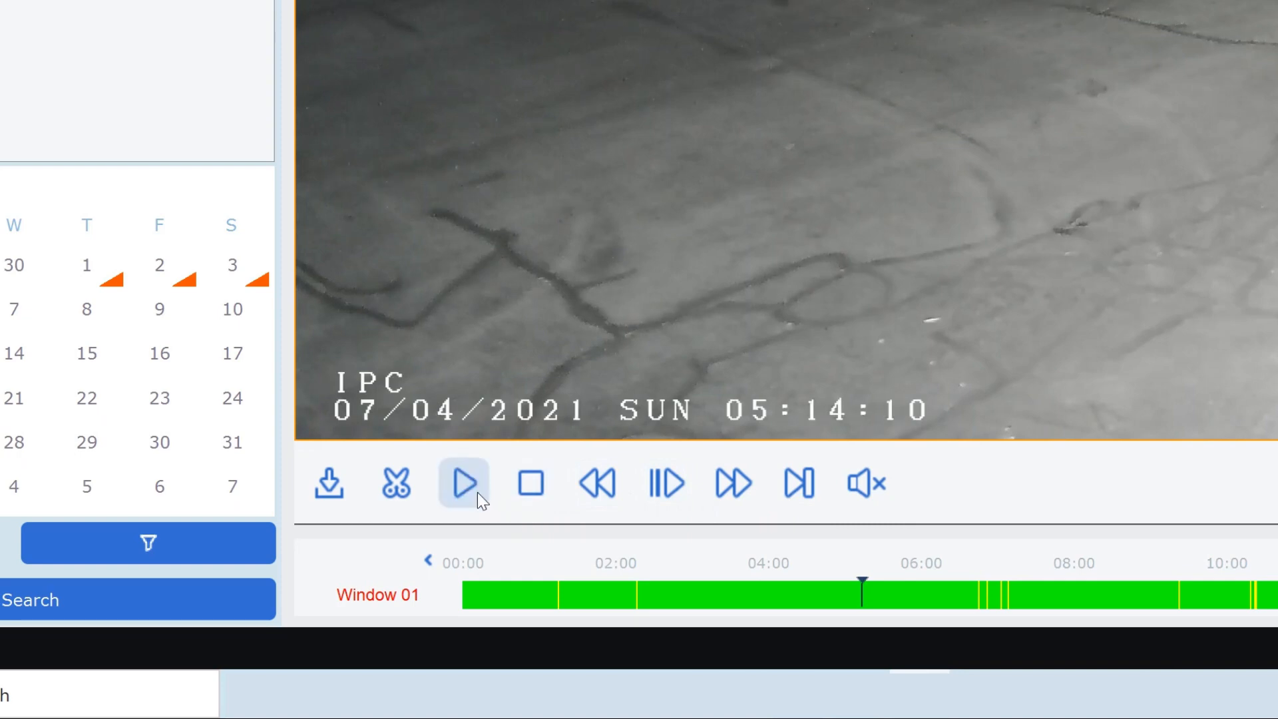
{"action": "left_click", "coordinate": [799, 483]}
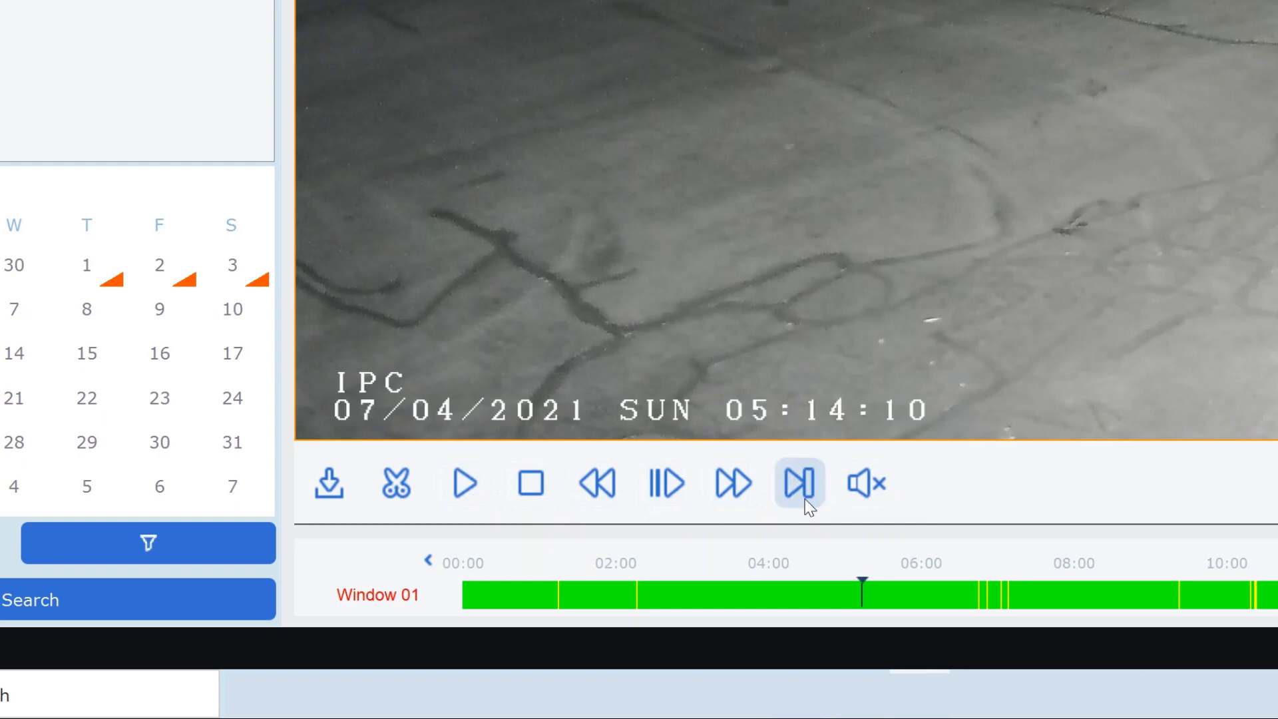
{"action": "left_click", "coordinate": [799, 483]}
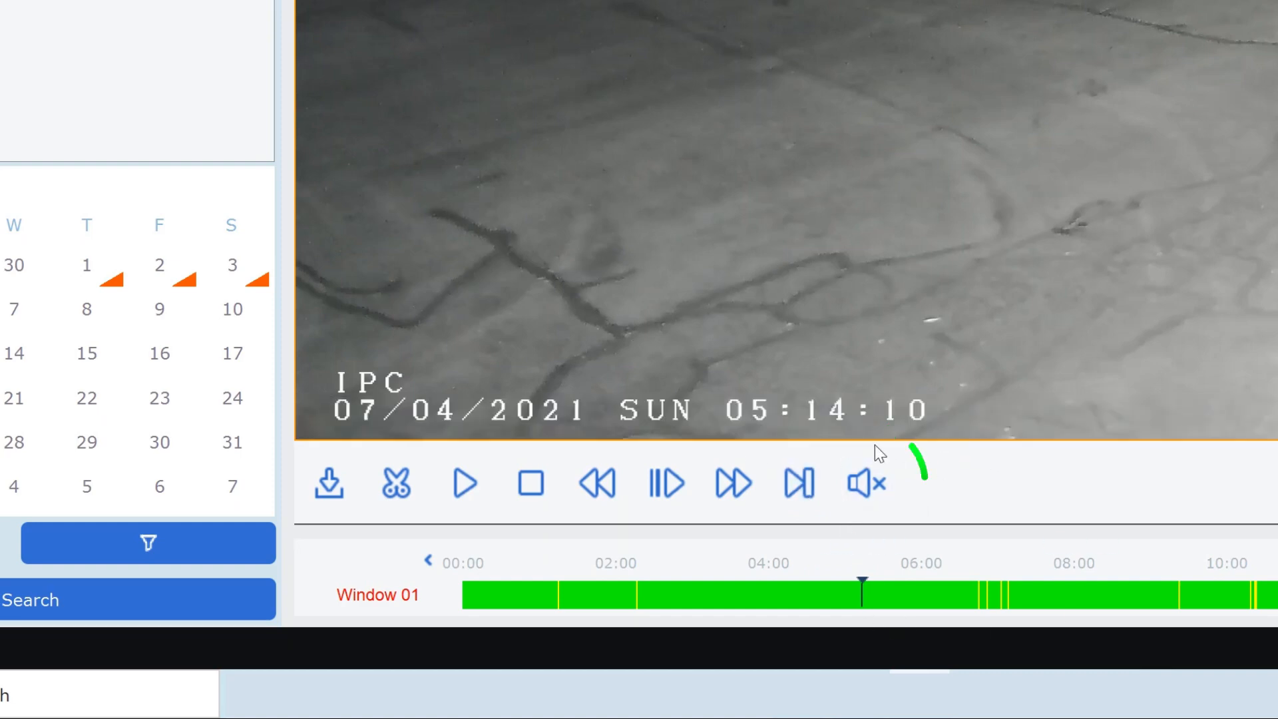
{"action": "left_click", "coordinate": [866, 484]}
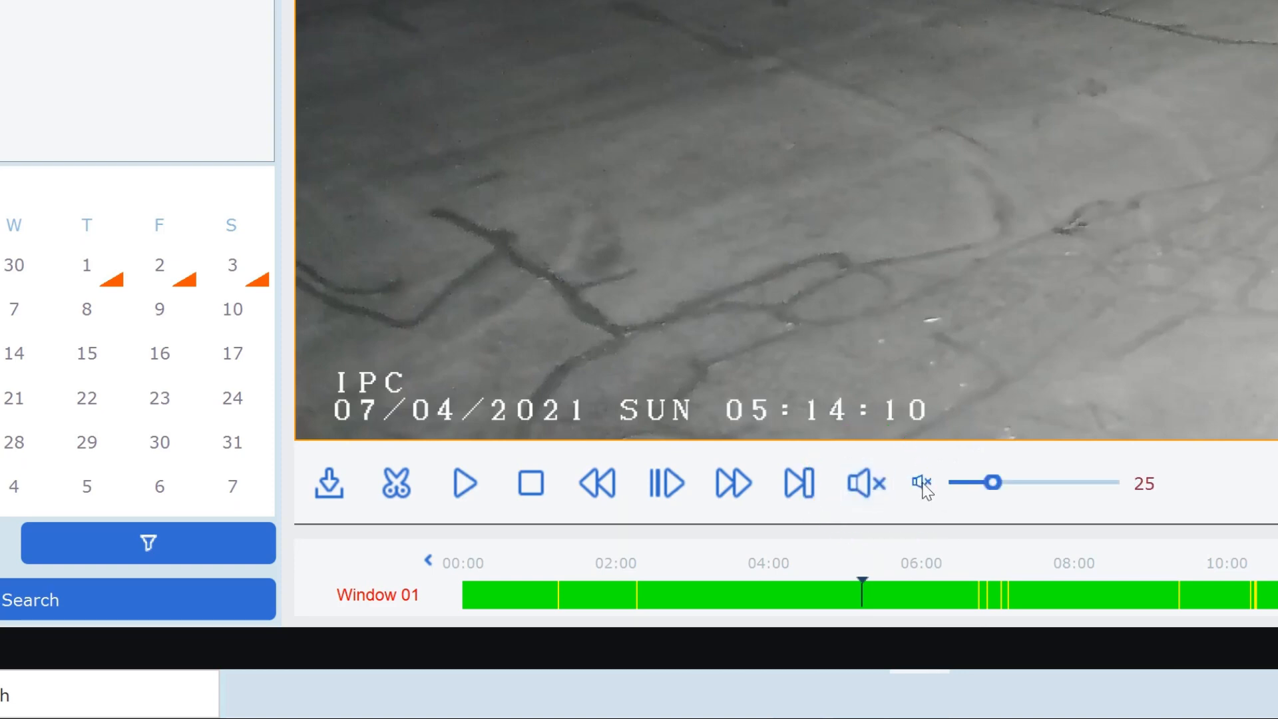
{"action": "left_click", "coordinate": [866, 483]}
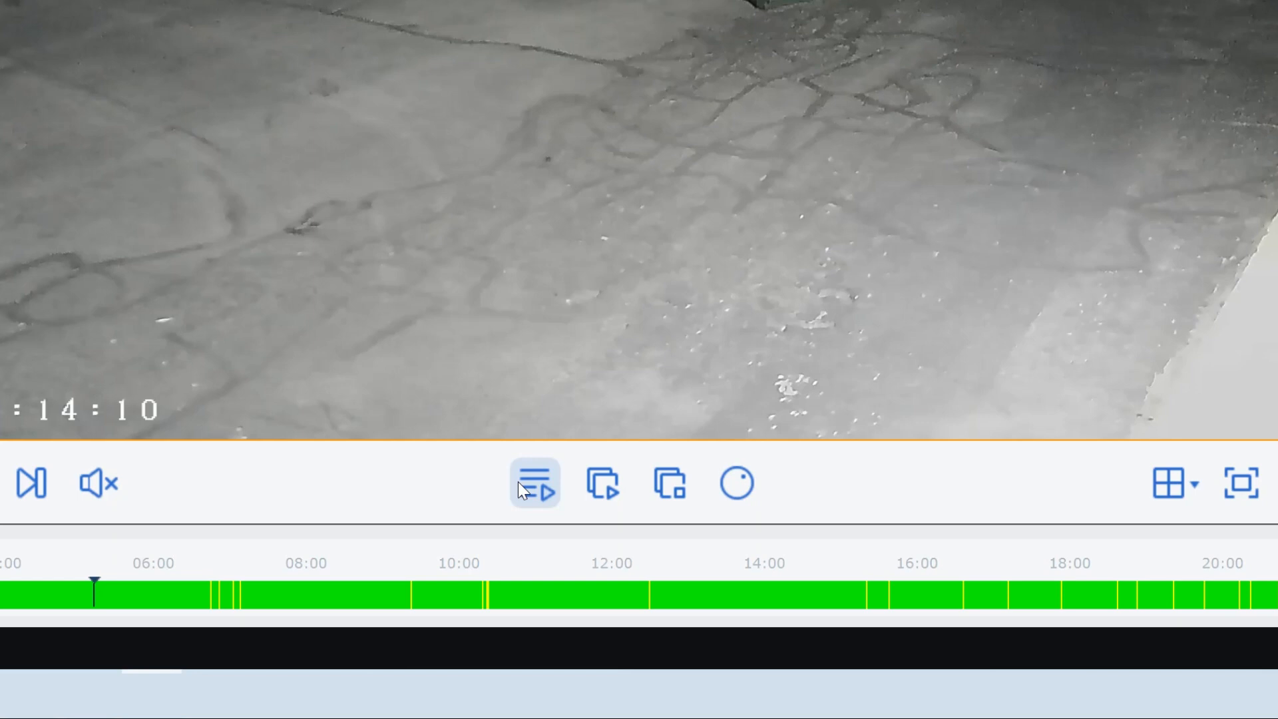
Open and close all channels, search recordings, play all four windows, then stop every channel.
{"action": "left_click", "coordinate": [624, 480]}
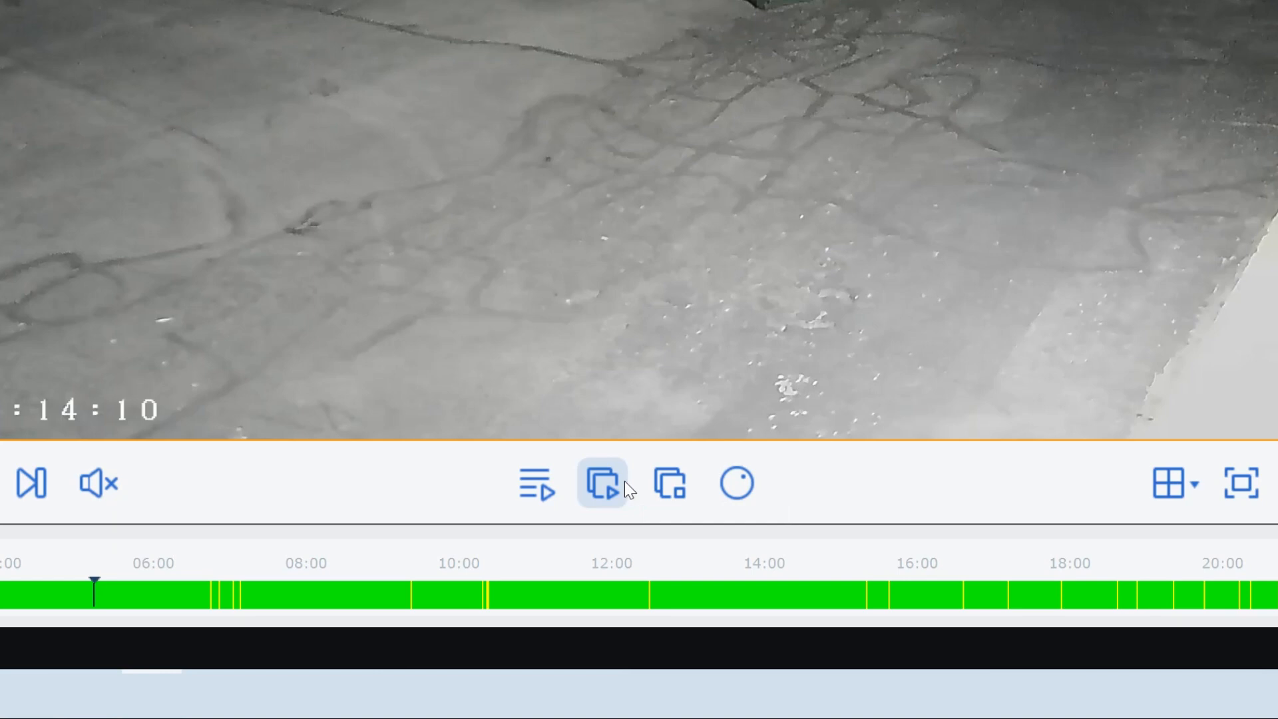
{"action": "left_click", "coordinate": [604, 481]}
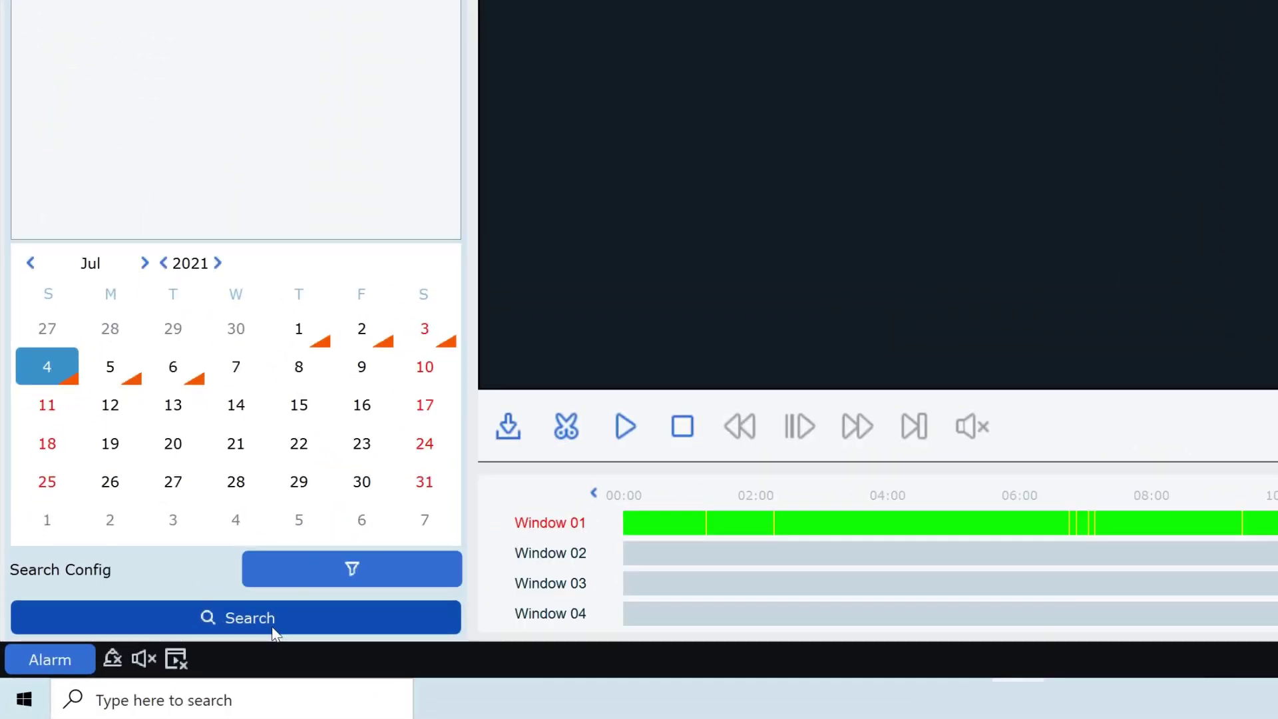
{"action": "left_click", "coordinate": [274, 624]}
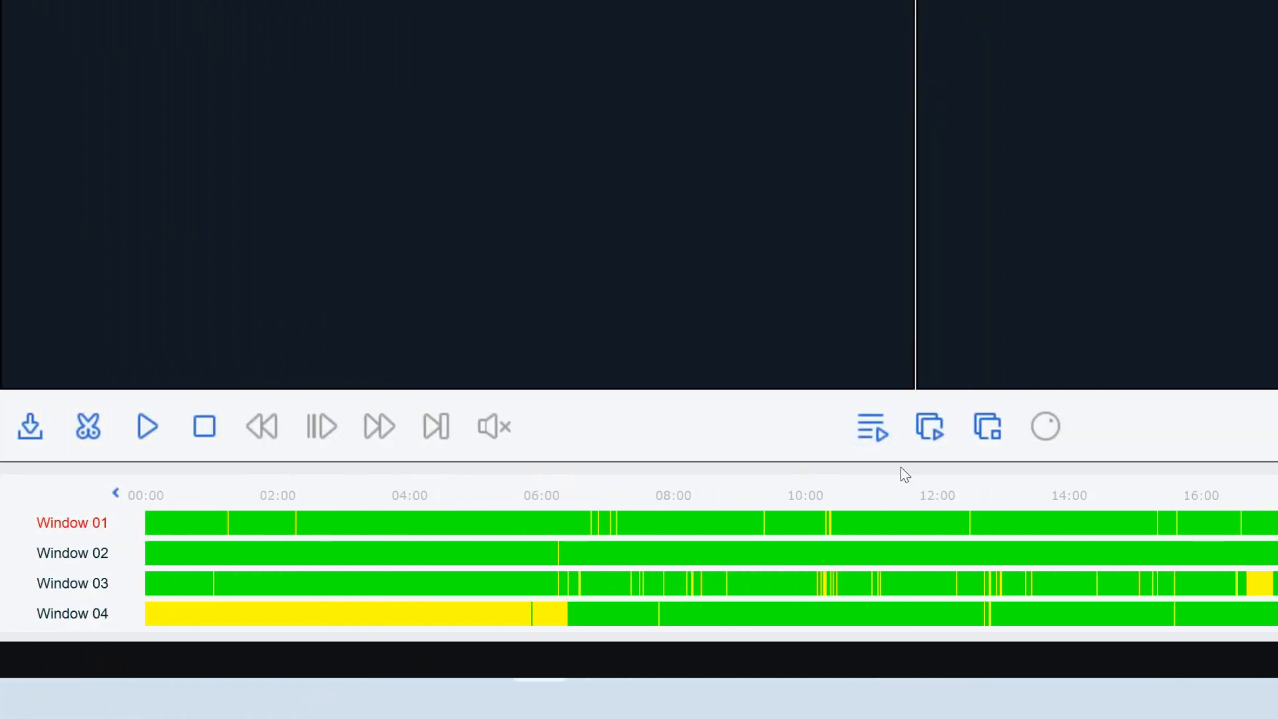
{"action": "left_click", "coordinate": [928, 427]}
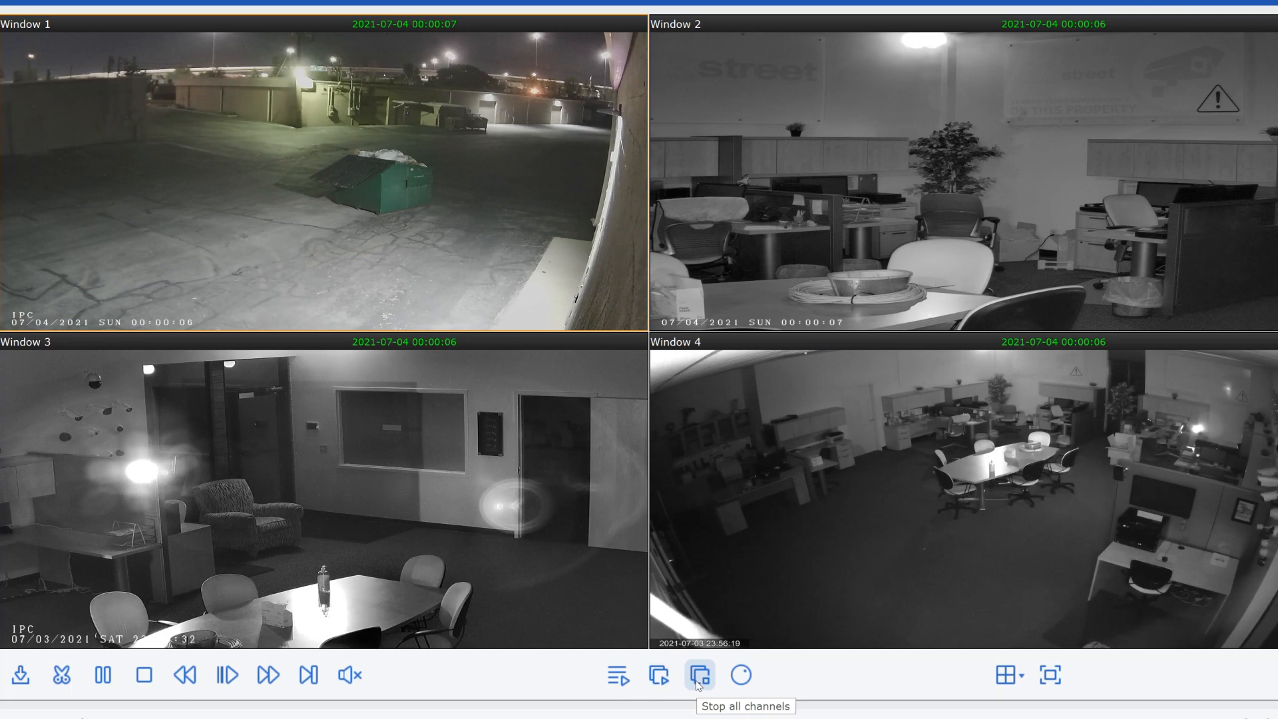
{"action": "left_click", "coordinate": [700, 676]}
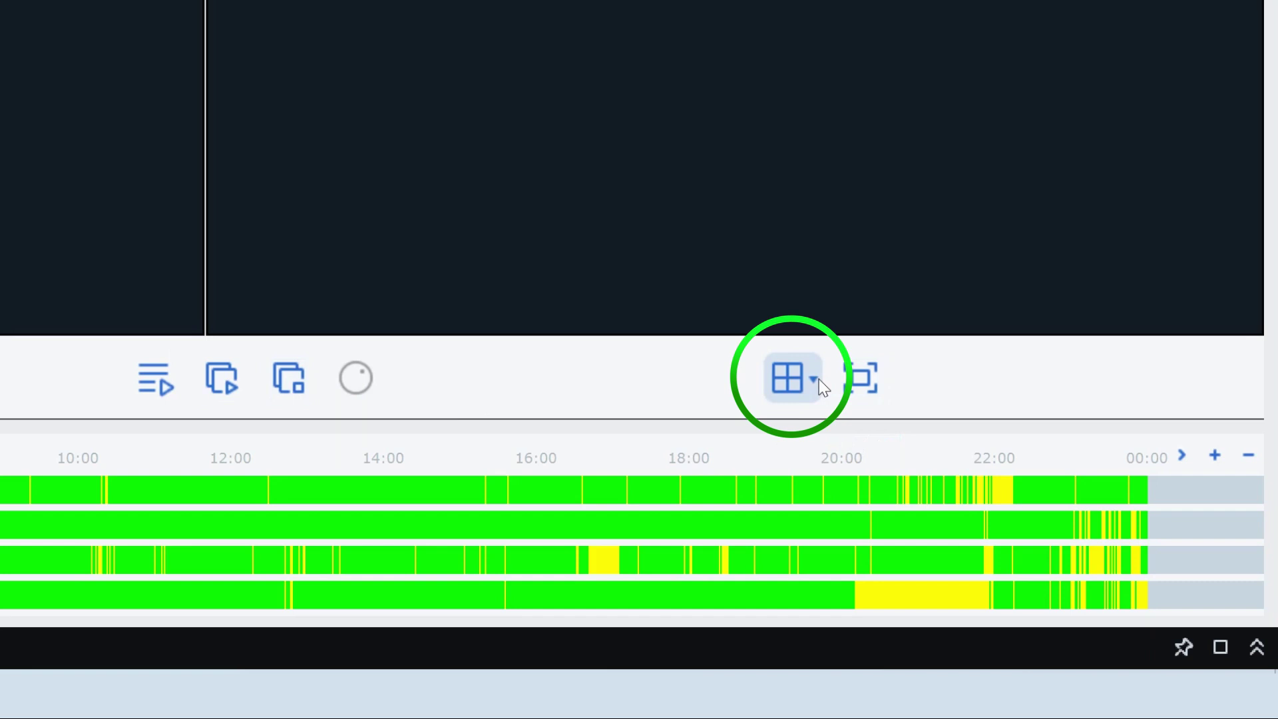
{"action": "left_click", "coordinate": [814, 378]}
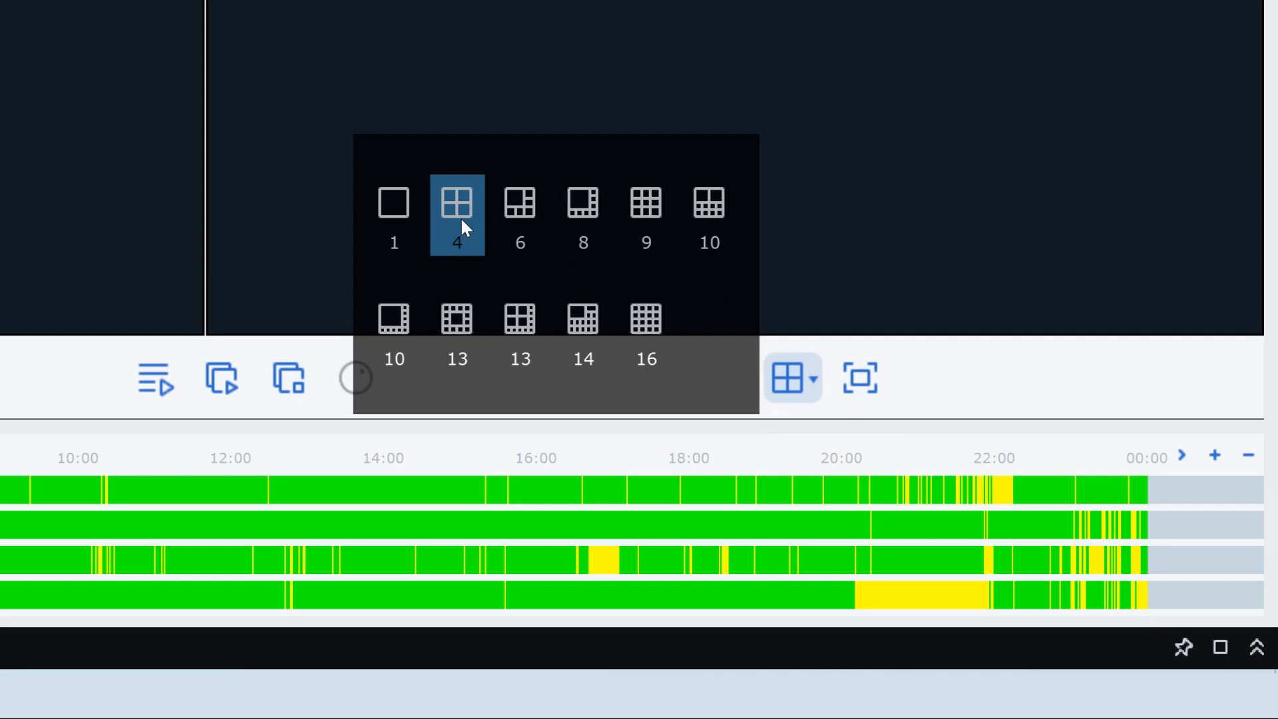
{"action": "left_click", "coordinate": [948, 378]}
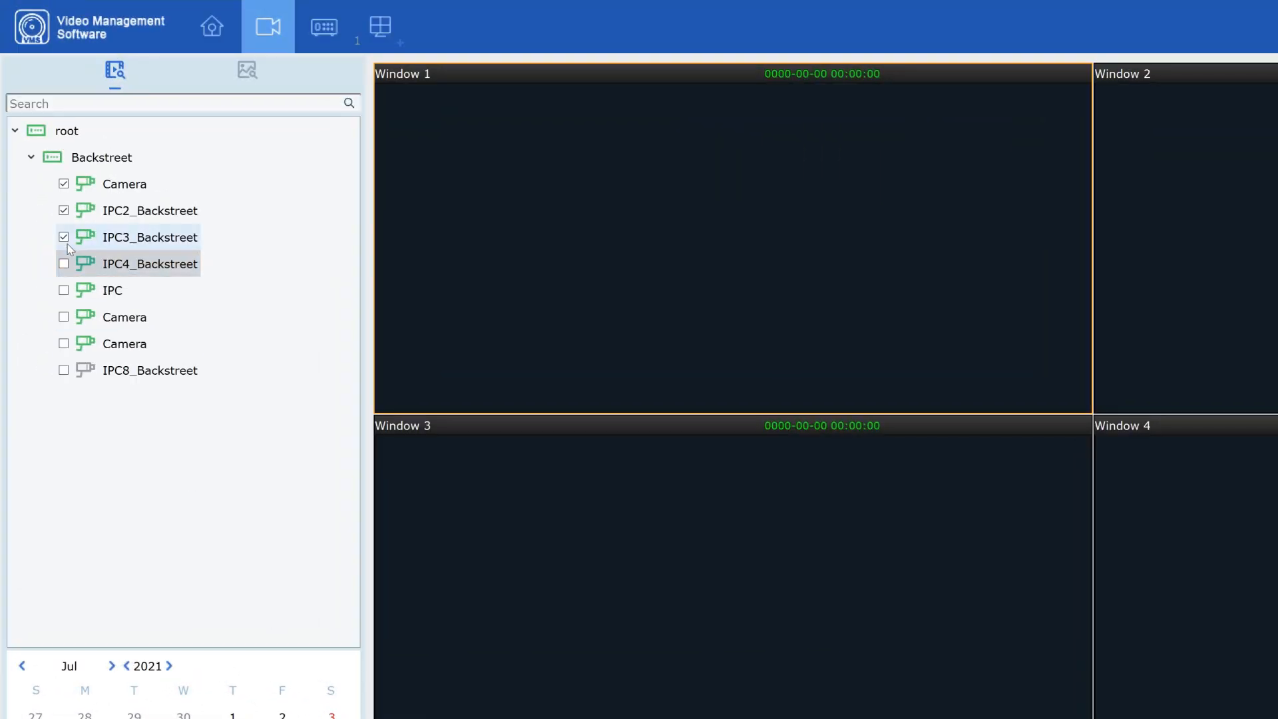
Select only IPC3_Backstreet for playback and set the playhead around 07:52.
{"action": "left_click", "coordinate": [64, 264]}
{"action": "left_click", "coordinate": [64, 211]}
{"action": "left_click", "coordinate": [63, 237]}
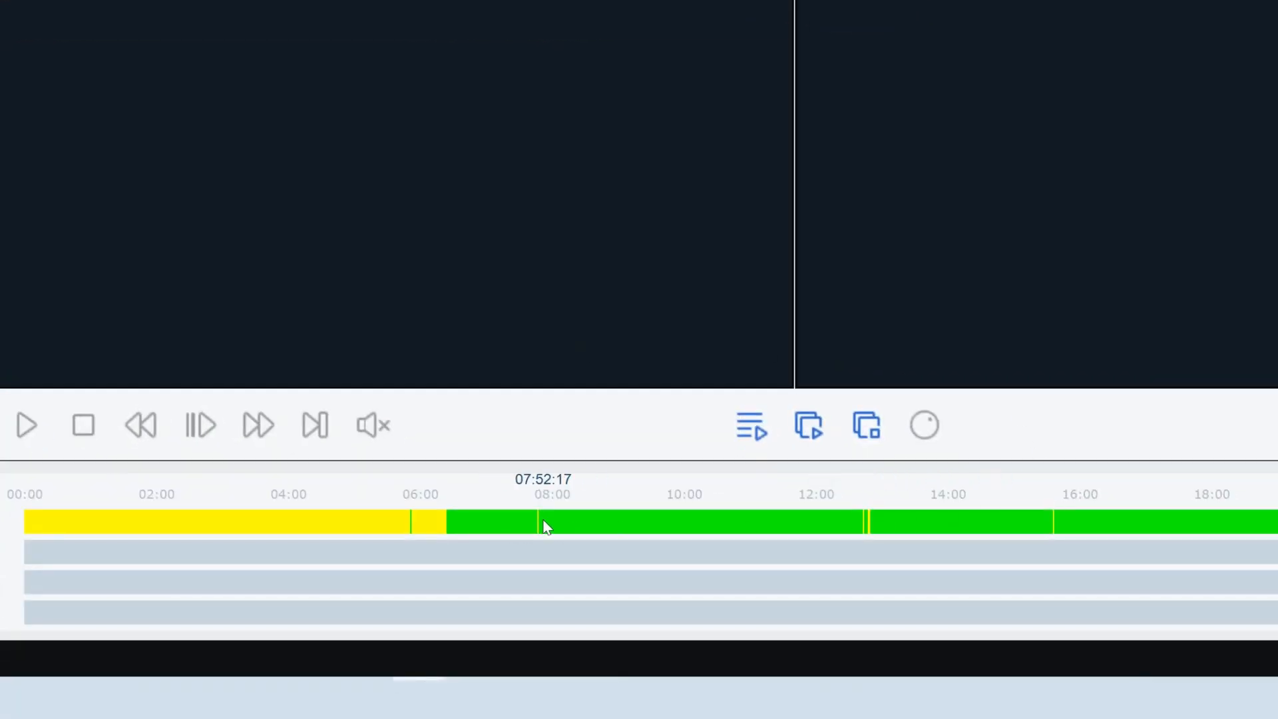
{"action": "left_click", "coordinate": [538, 520]}
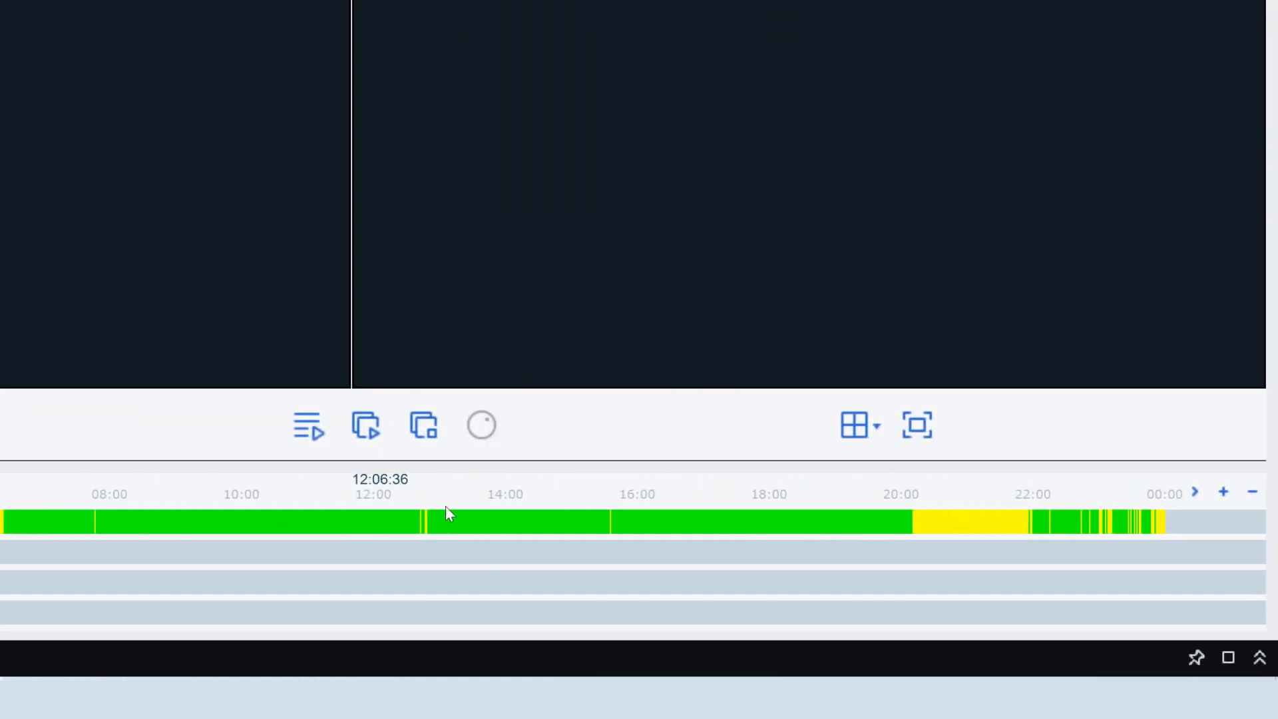
Zoom the timeline to 30-minute steps and scroll it forward toward midnight.
{"action": "left_click", "coordinate": [1225, 493]}
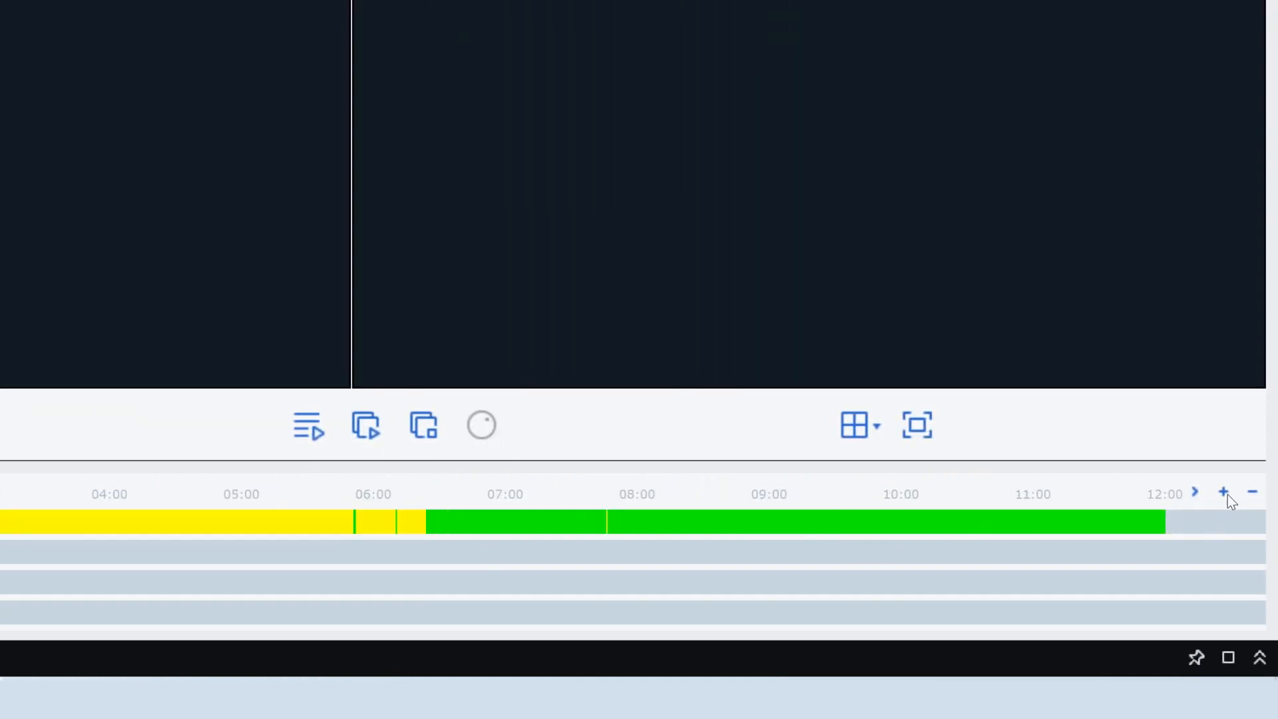
{"action": "left_click", "coordinate": [1224, 494]}
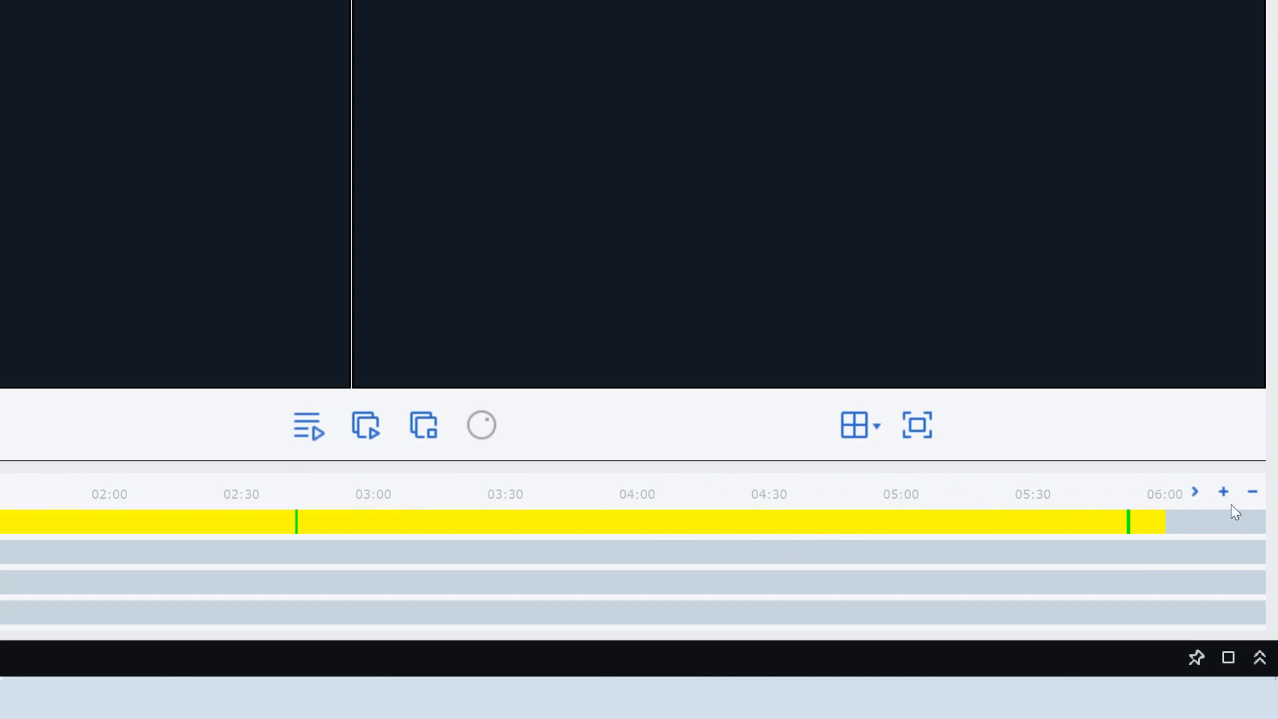
{"action": "left_click", "coordinate": [1194, 492]}
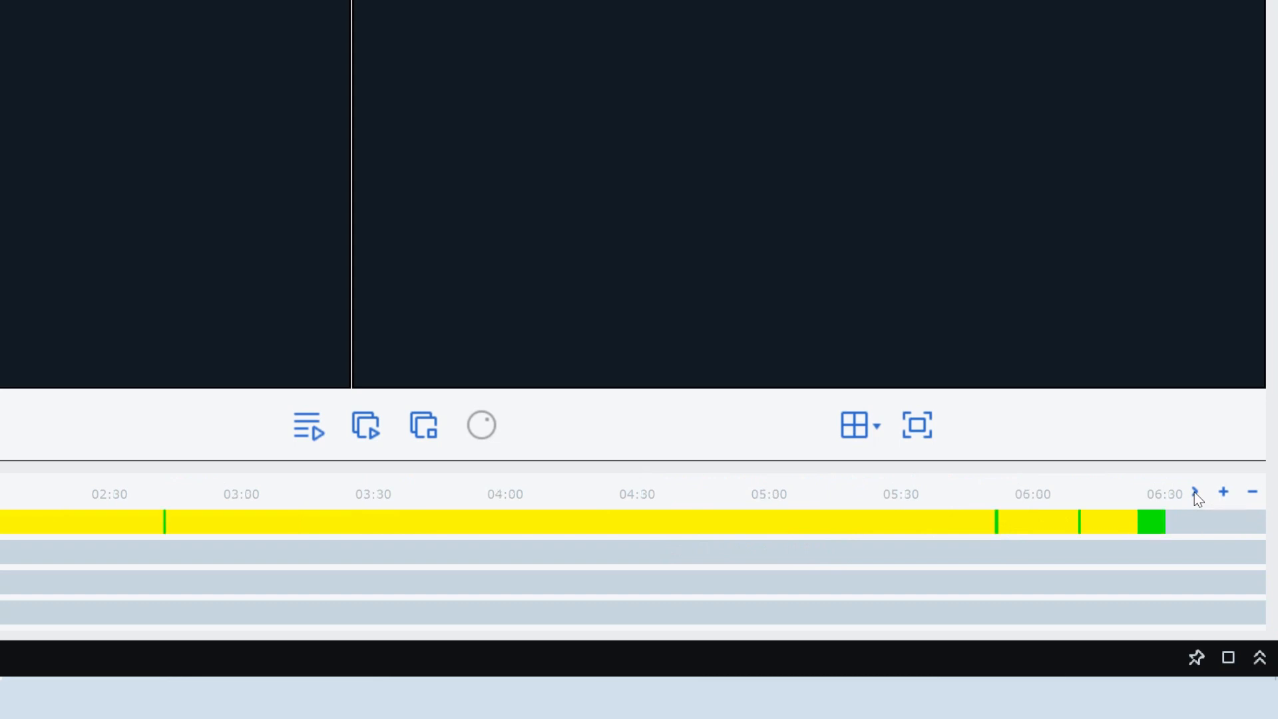
{"action": "left_click", "coordinate": [1194, 491]}
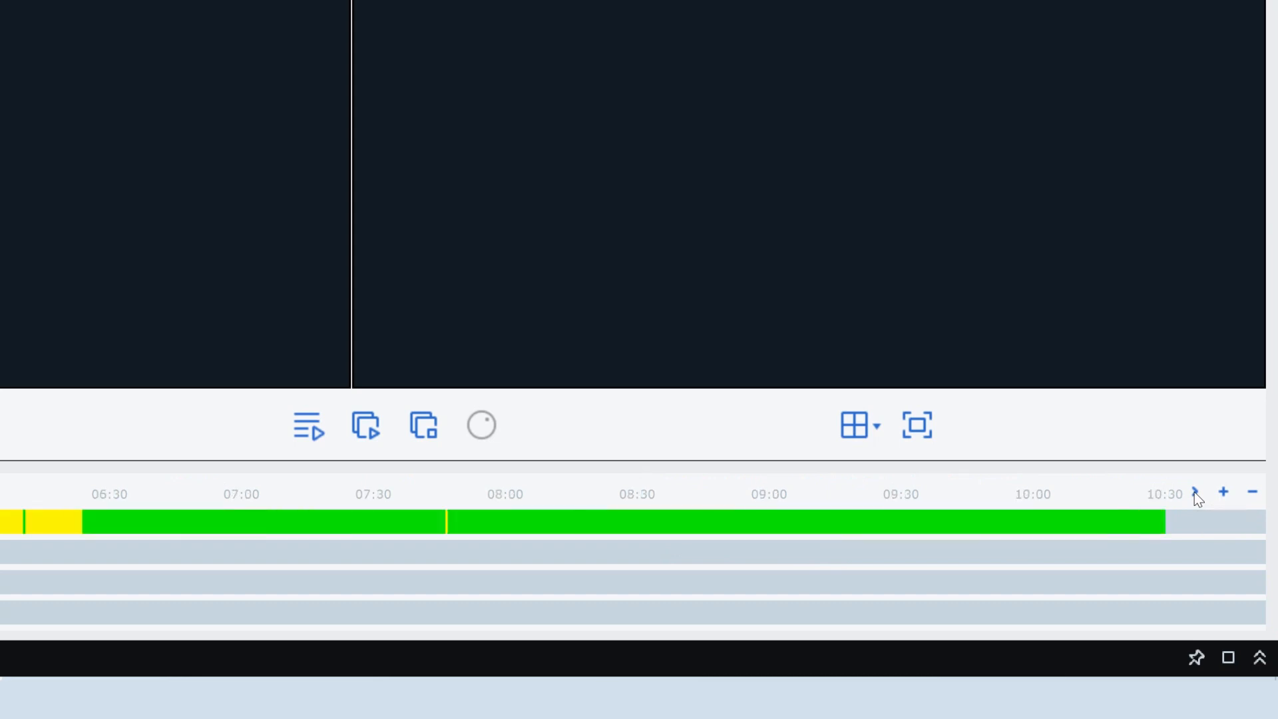
{"action": "left_click", "coordinate": [1193, 492]}
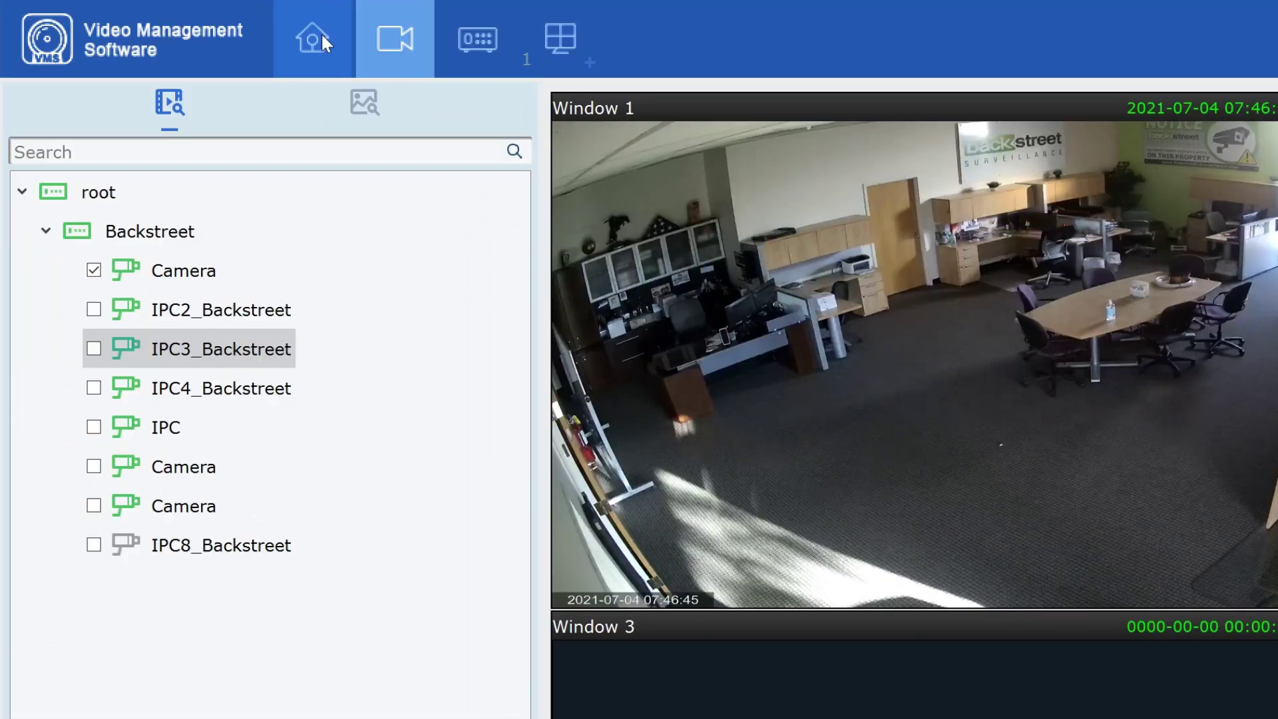
Return to Mainview live view and enlarge the parking-lot camera to fill the pane.
{"action": "left_click", "coordinate": [320, 33]}
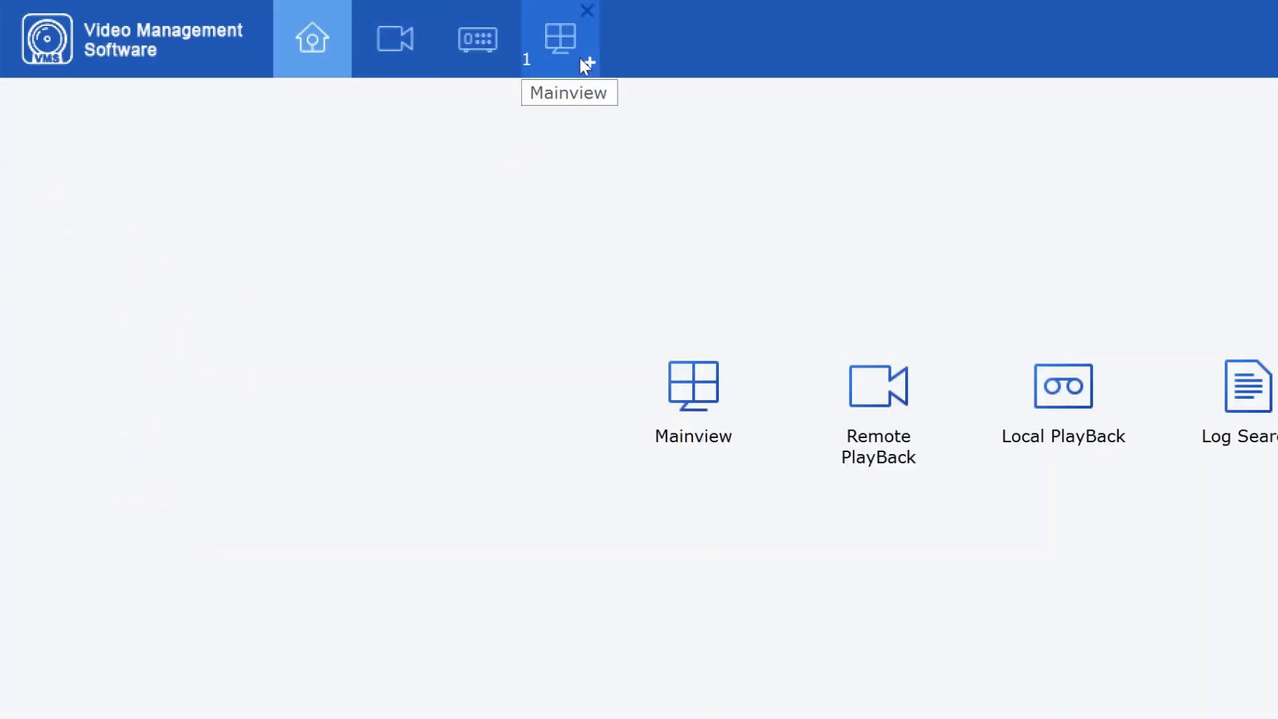
{"action": "left_click", "coordinate": [561, 37]}
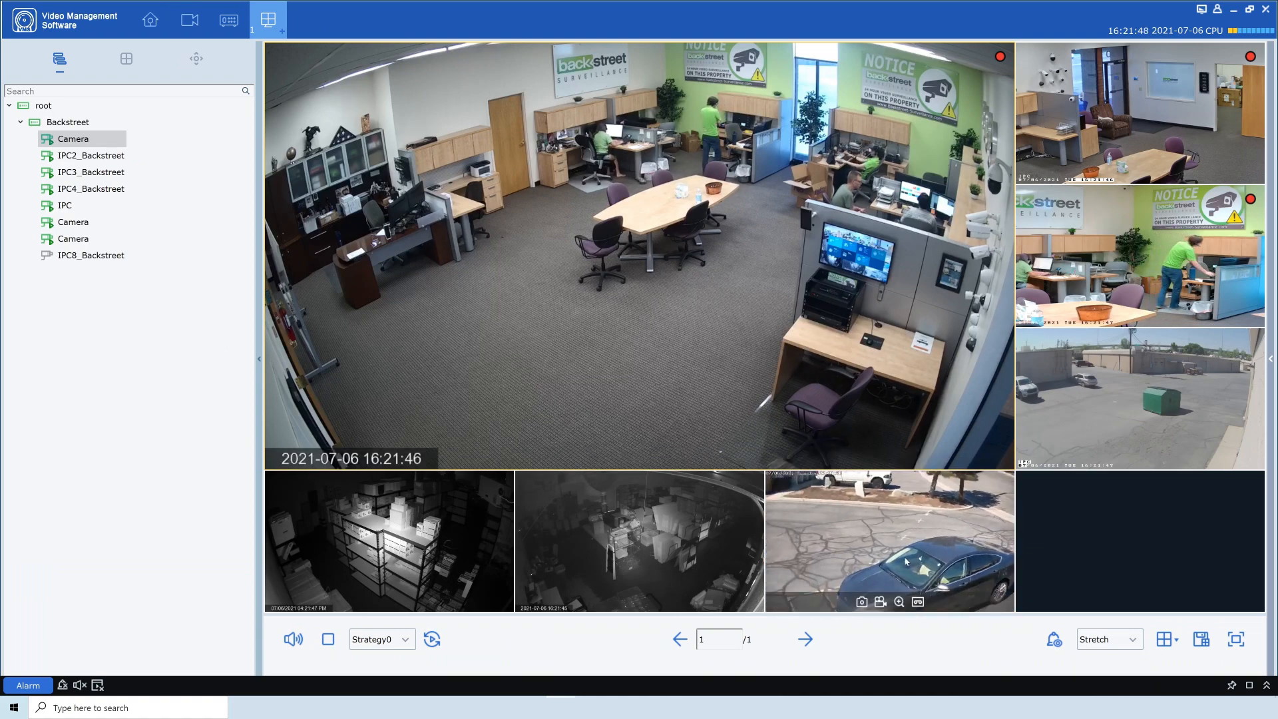
{"action": "double_click", "coordinate": [889, 544]}
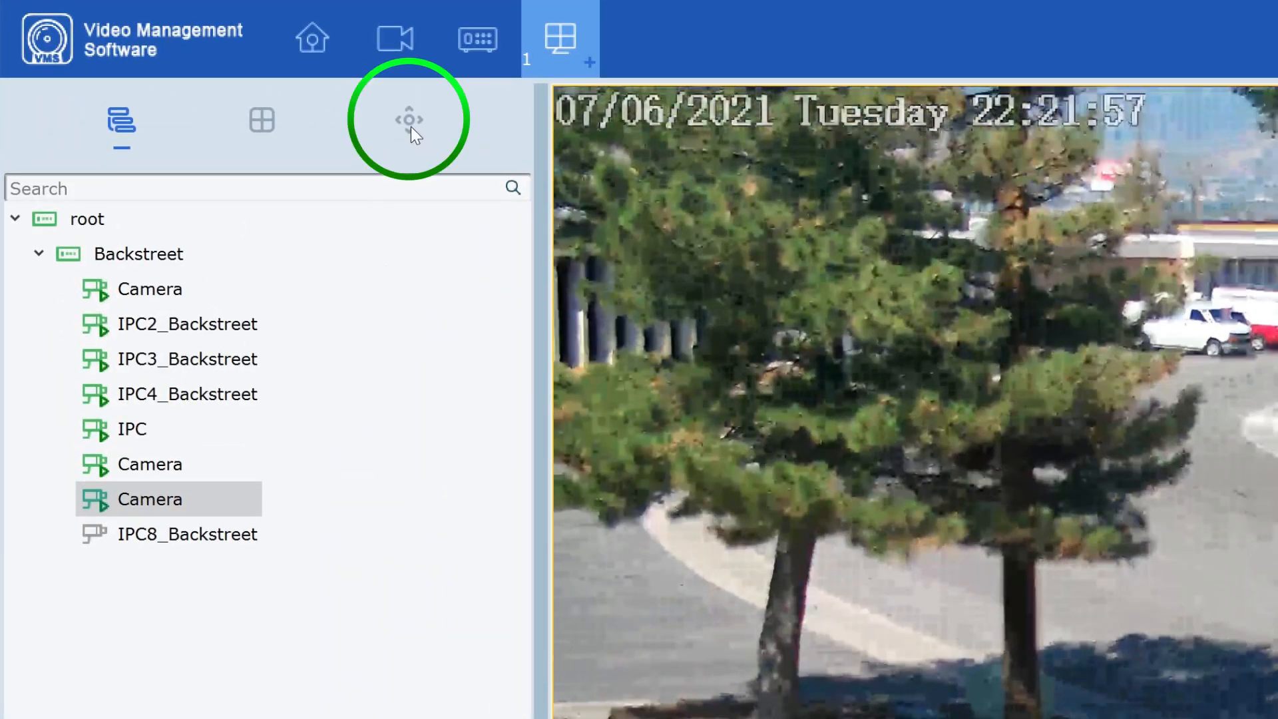
With PTZ controls, pan the camera toward the parked cars and save the position as preset 01.
{"action": "left_click", "coordinate": [411, 127]}
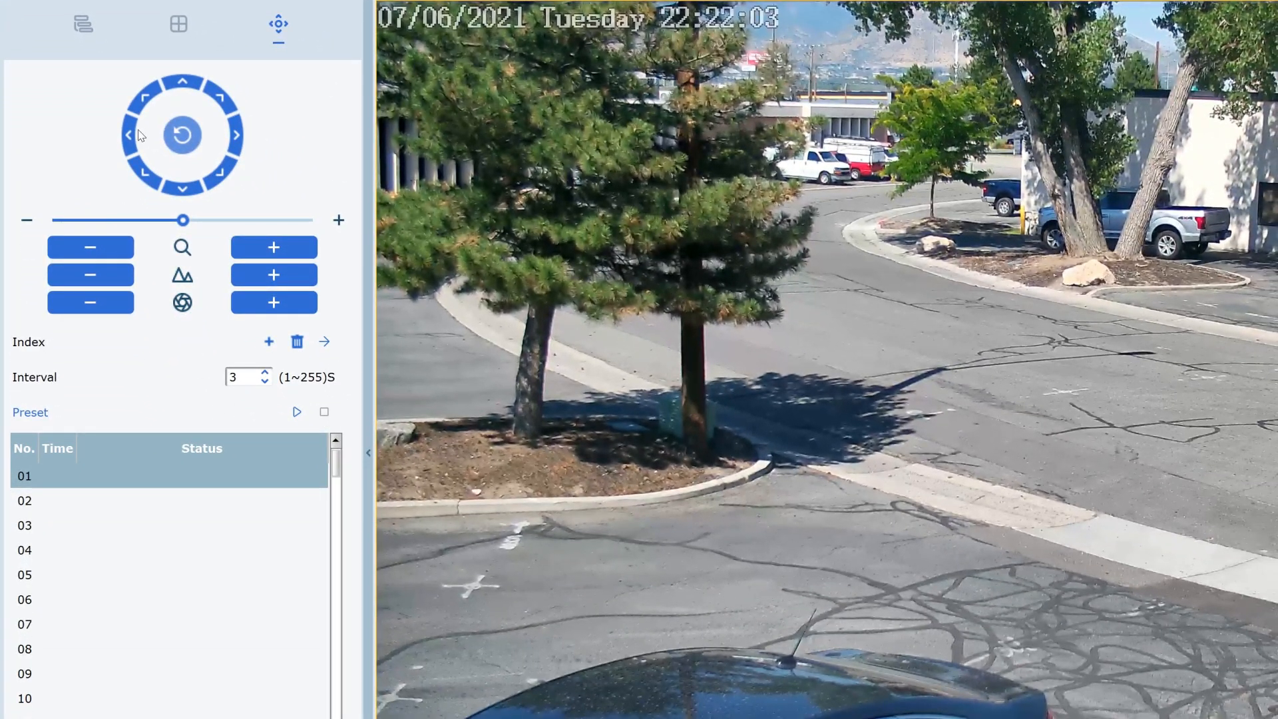
{"action": "left_click", "coordinate": [237, 138]}
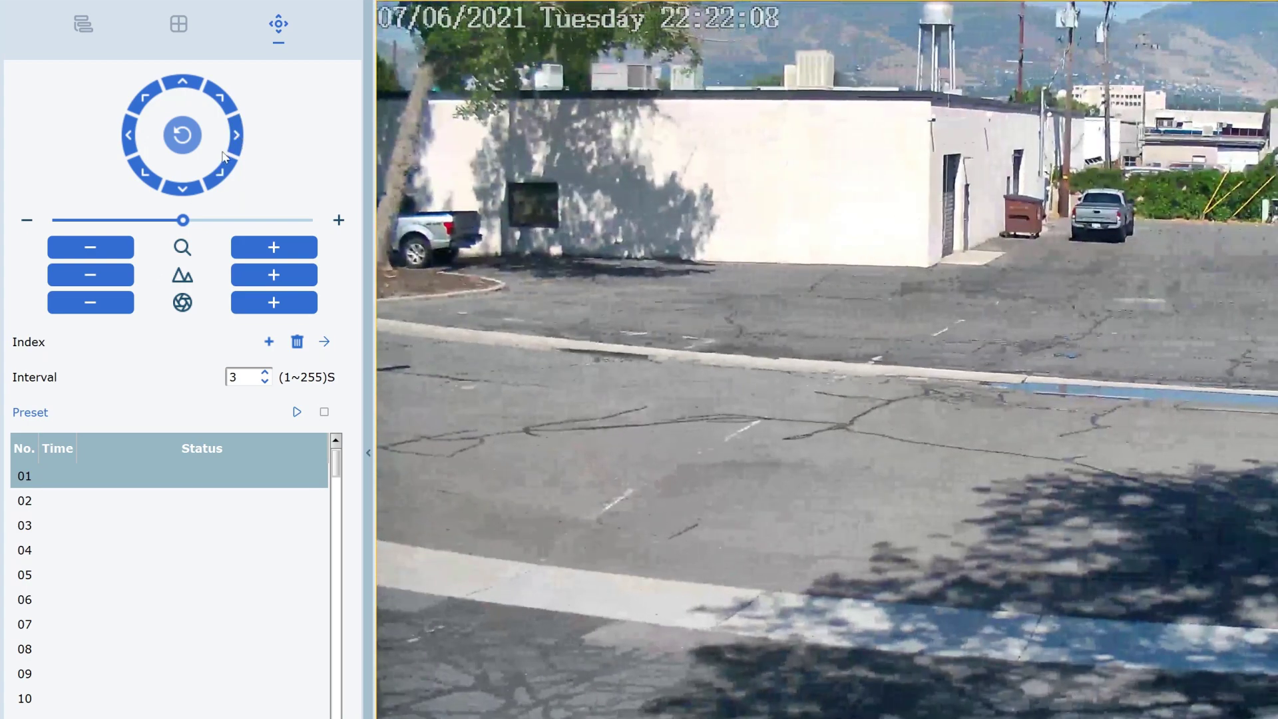
{"action": "left_click", "coordinate": [272, 274]}
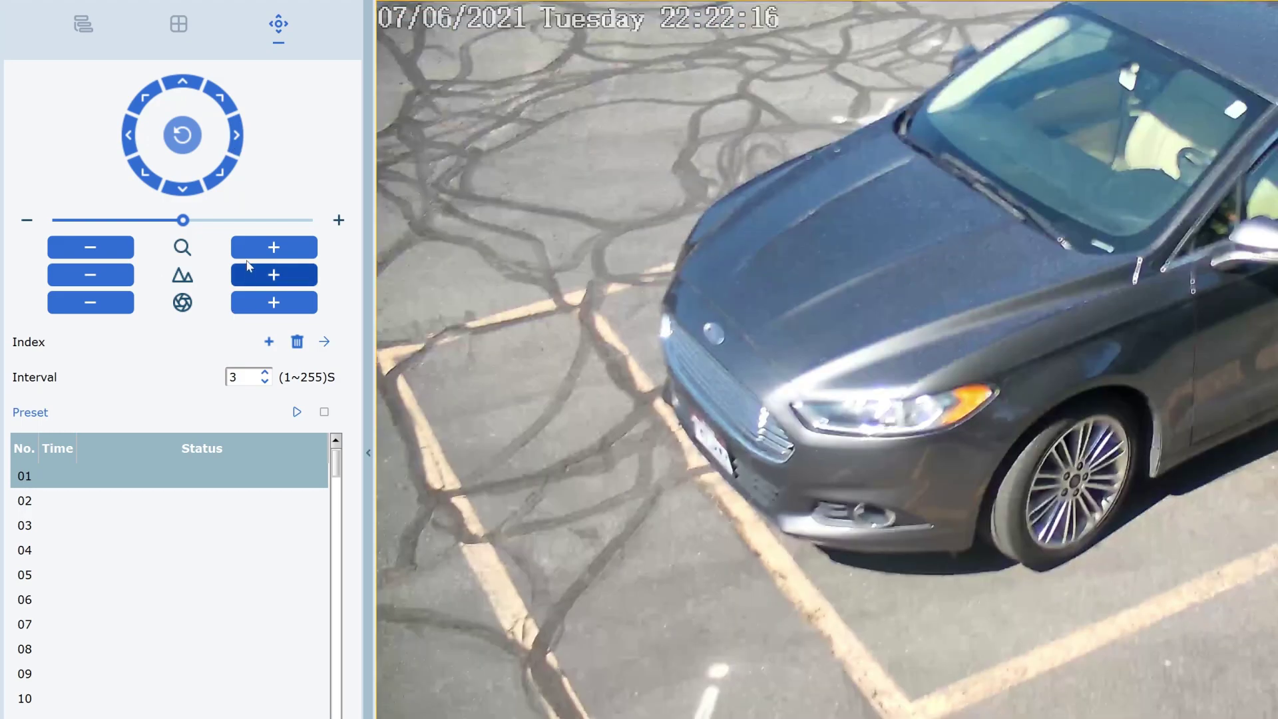
{"action": "left_click", "coordinate": [232, 133]}
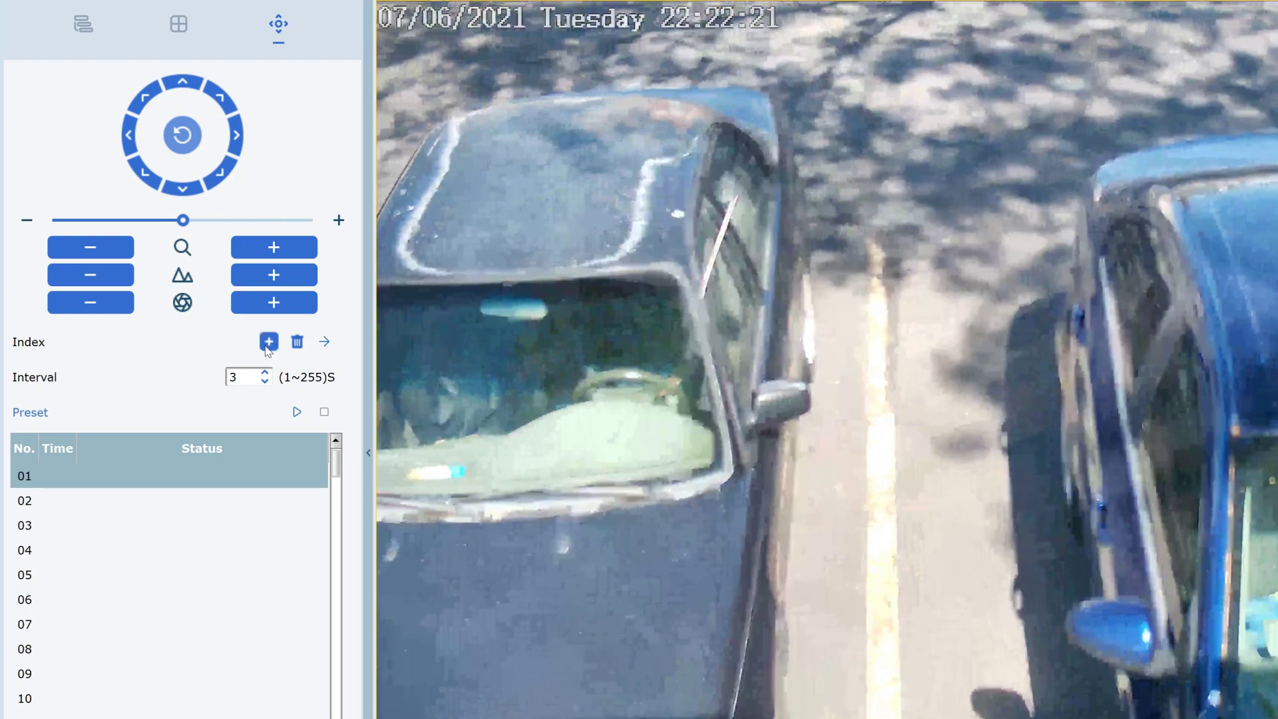
{"action": "left_click", "coordinate": [268, 342]}
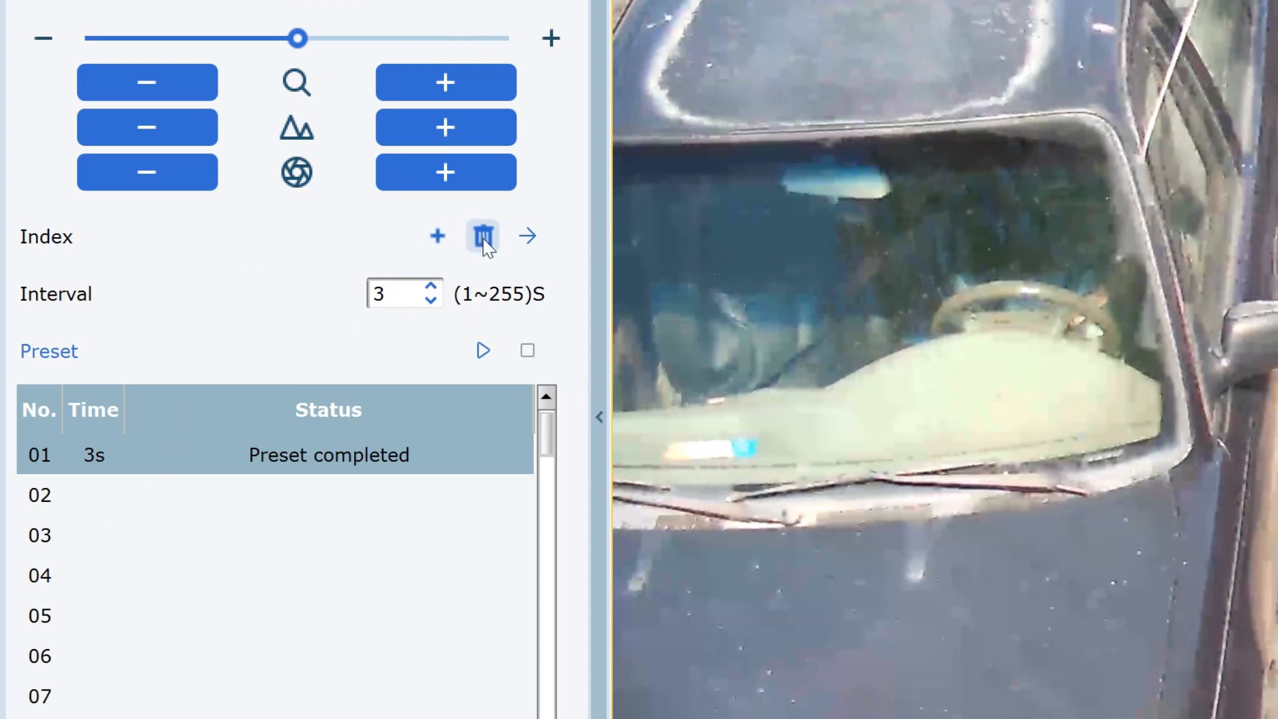
{"action": "left_click", "coordinate": [526, 238]}
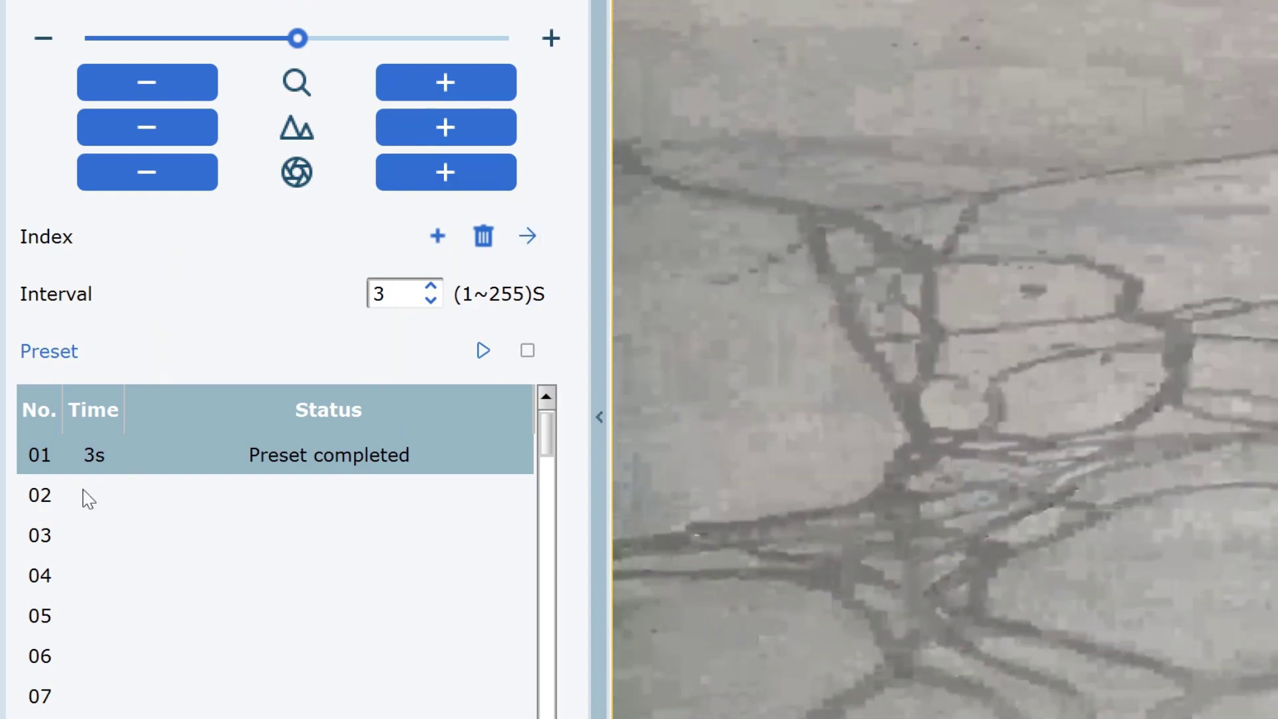
Save the current camera position as presets 02 and 03 as well.
{"action": "left_click", "coordinate": [88, 497]}
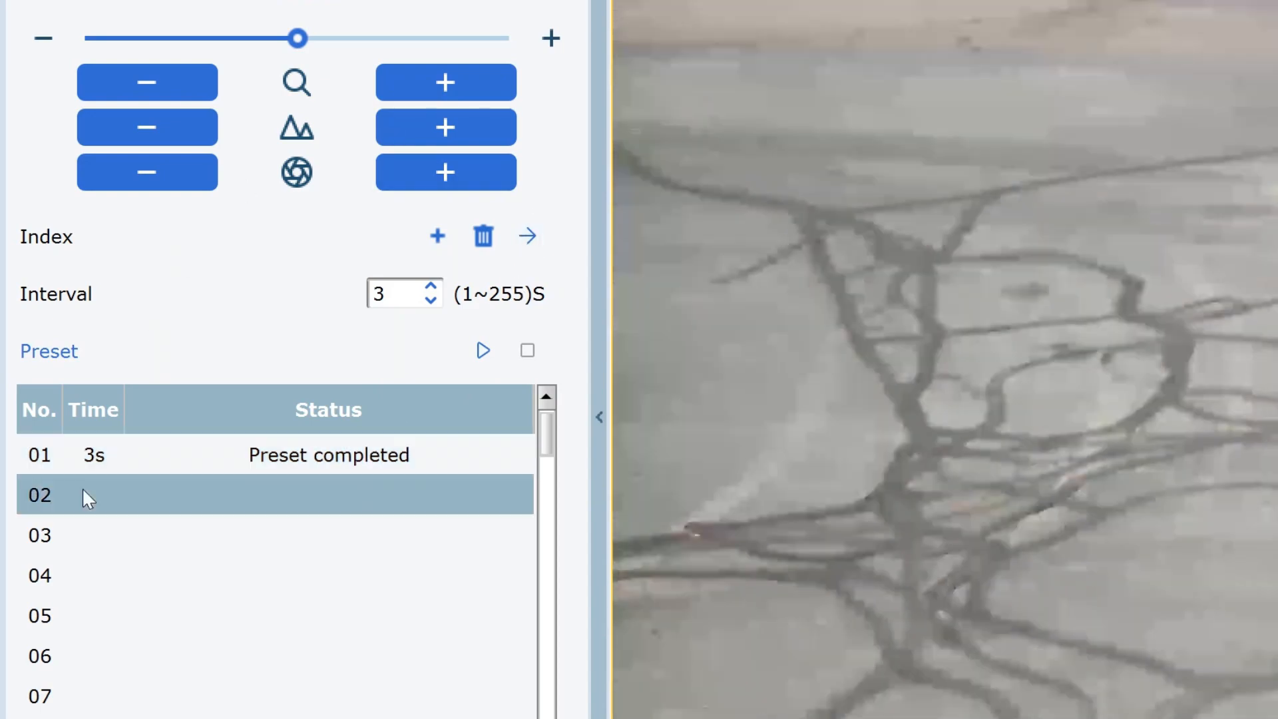
{"action": "left_click", "coordinate": [437, 238]}
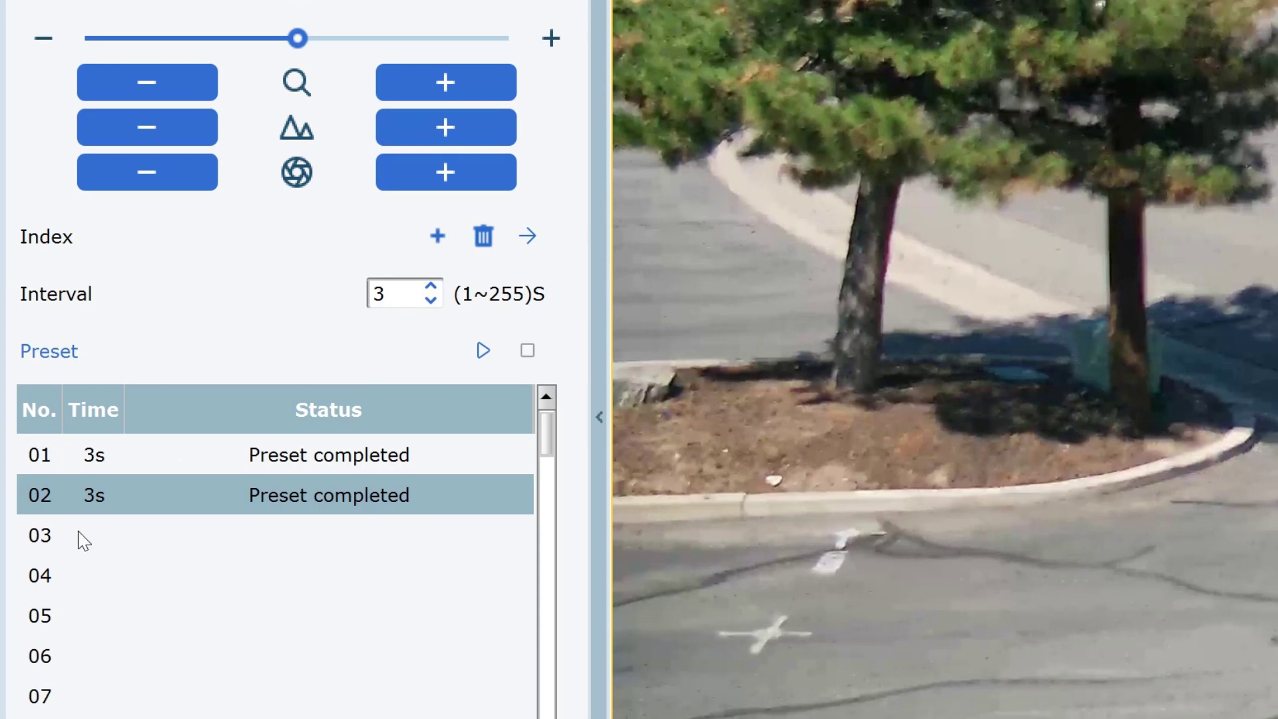
{"action": "left_click", "coordinate": [79, 536]}
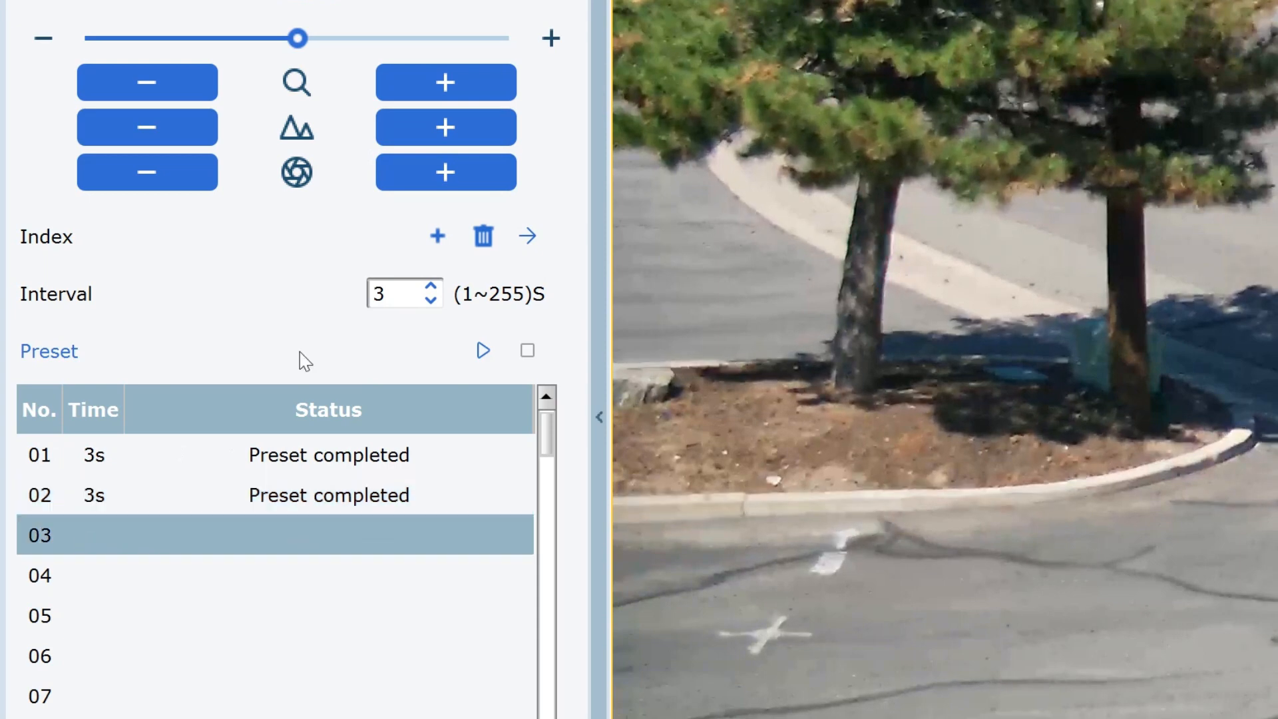
{"action": "left_click", "coordinate": [438, 238]}
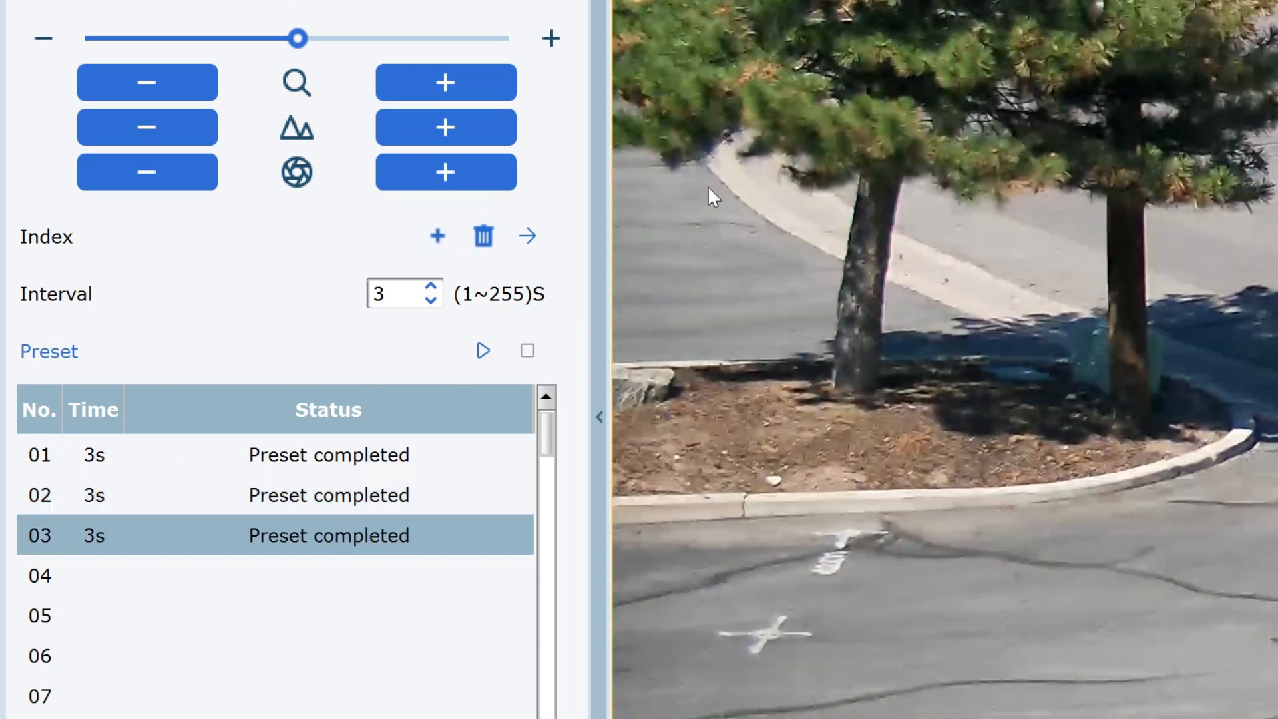
Run the cruise through the three saved presets, then stop it.
{"action": "left_click", "coordinate": [483, 350]}
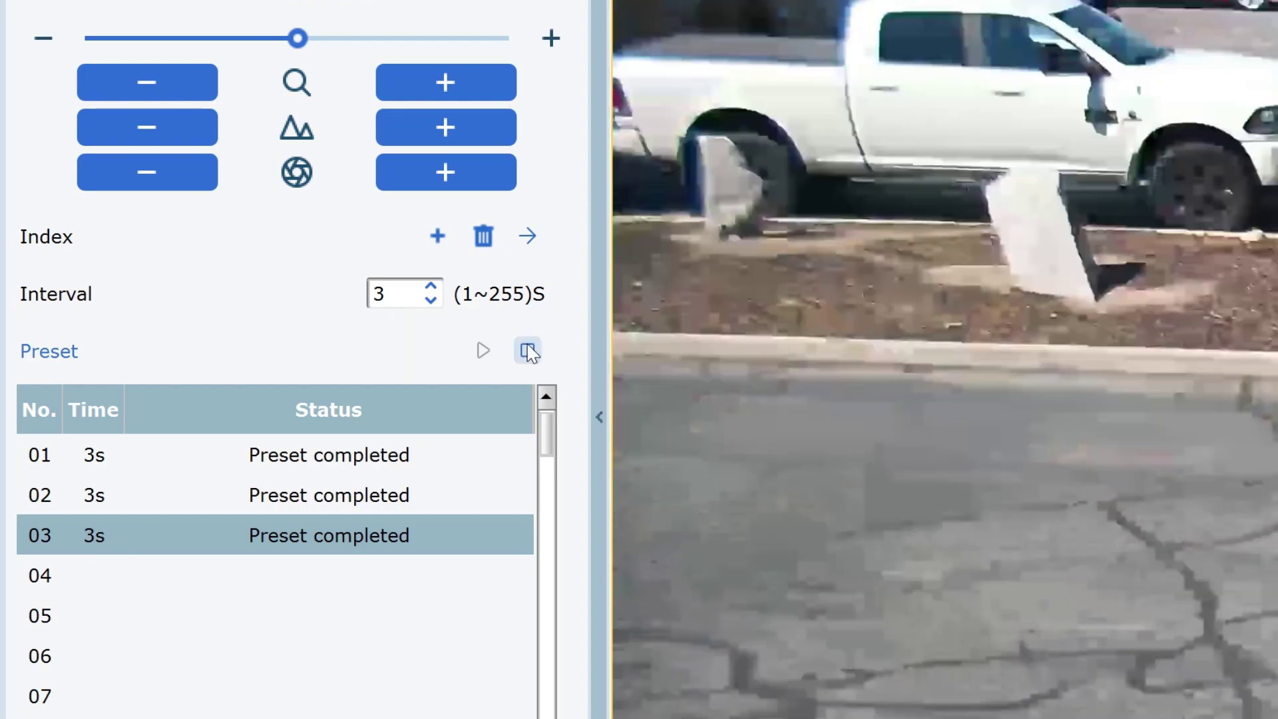
{"action": "left_click", "coordinate": [526, 353]}
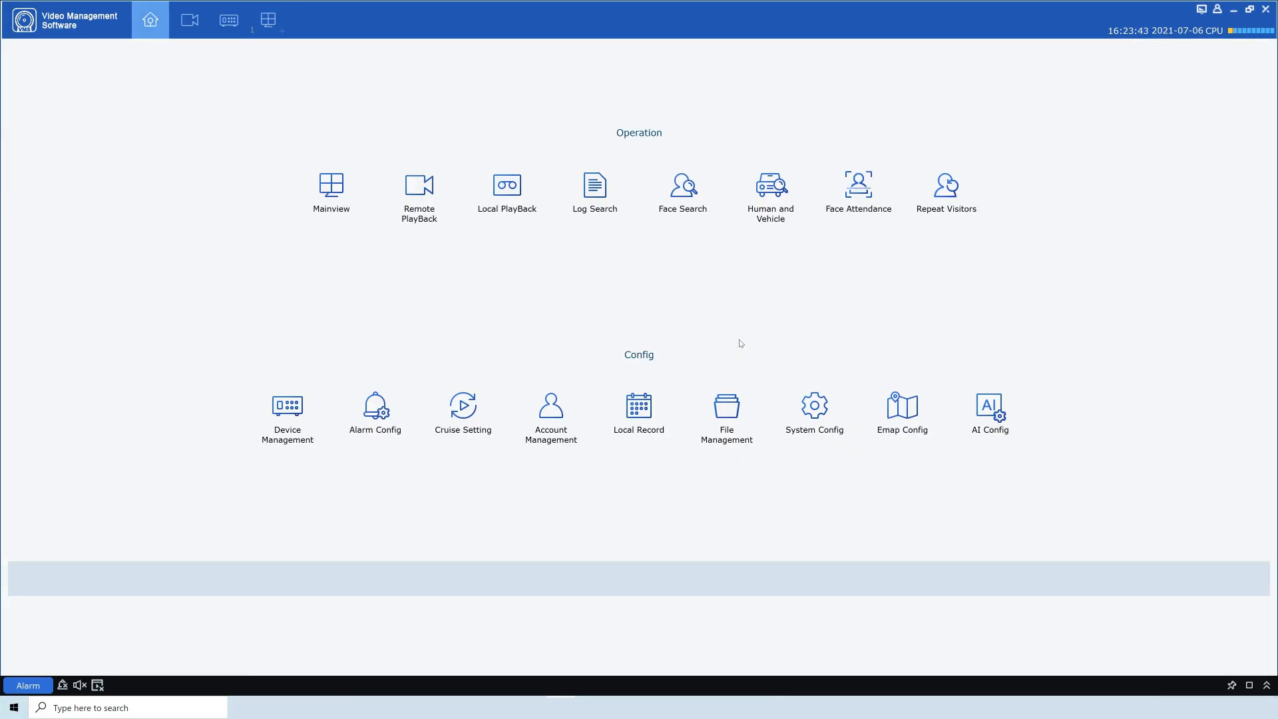
Reach the System Config General settings from the home menu.
{"action": "left_click", "coordinate": [818, 411]}
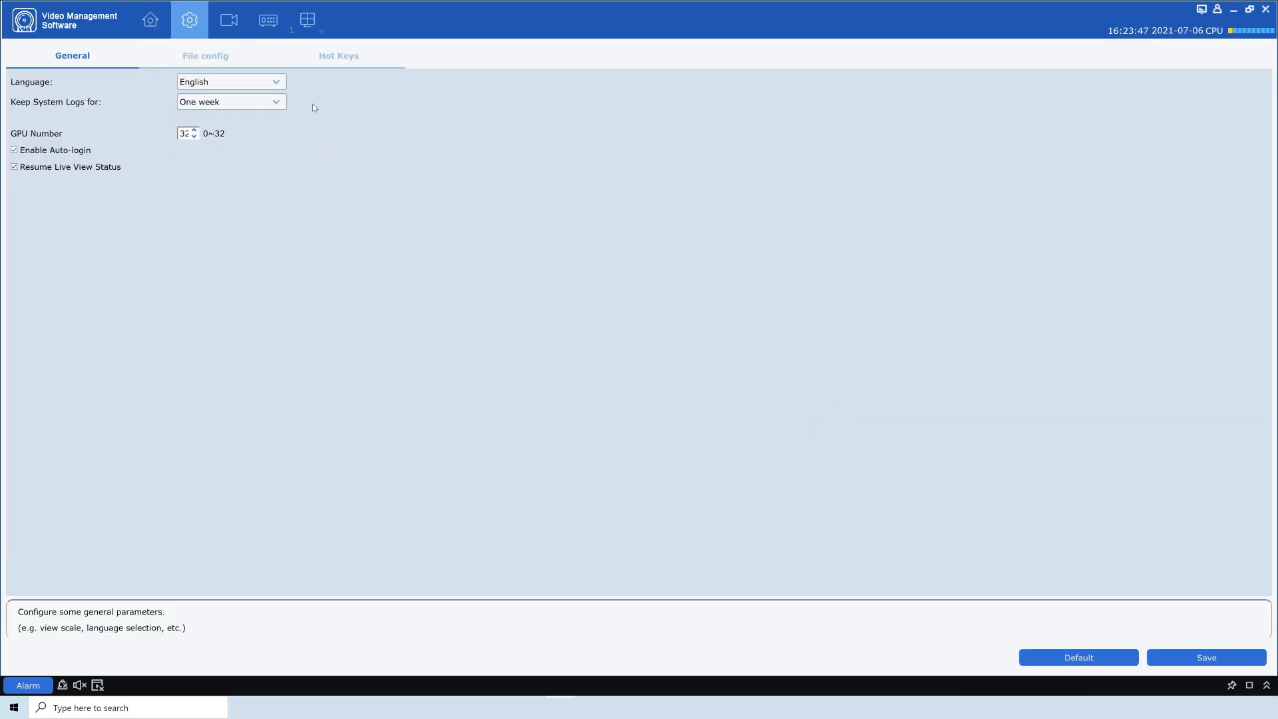
{"action": "left_click", "coordinate": [149, 20]}
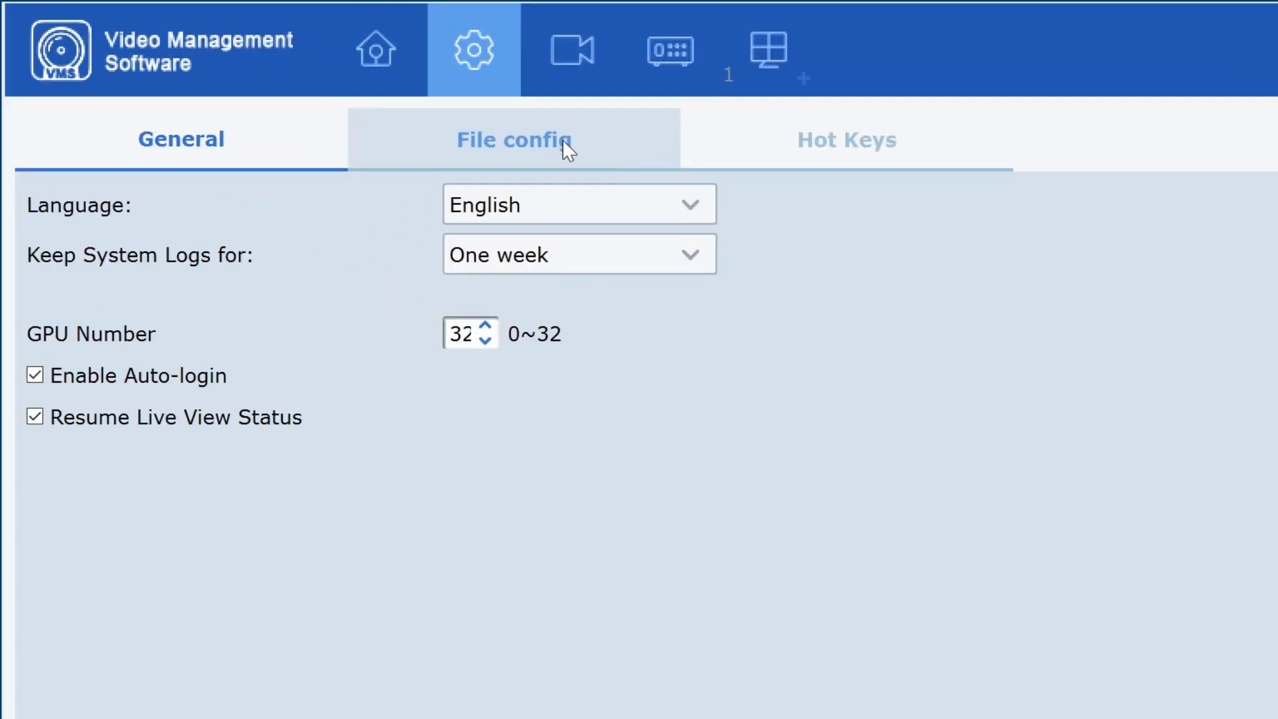
Set the recording file type to mp4 in File config.
{"action": "left_click", "coordinate": [561, 139]}
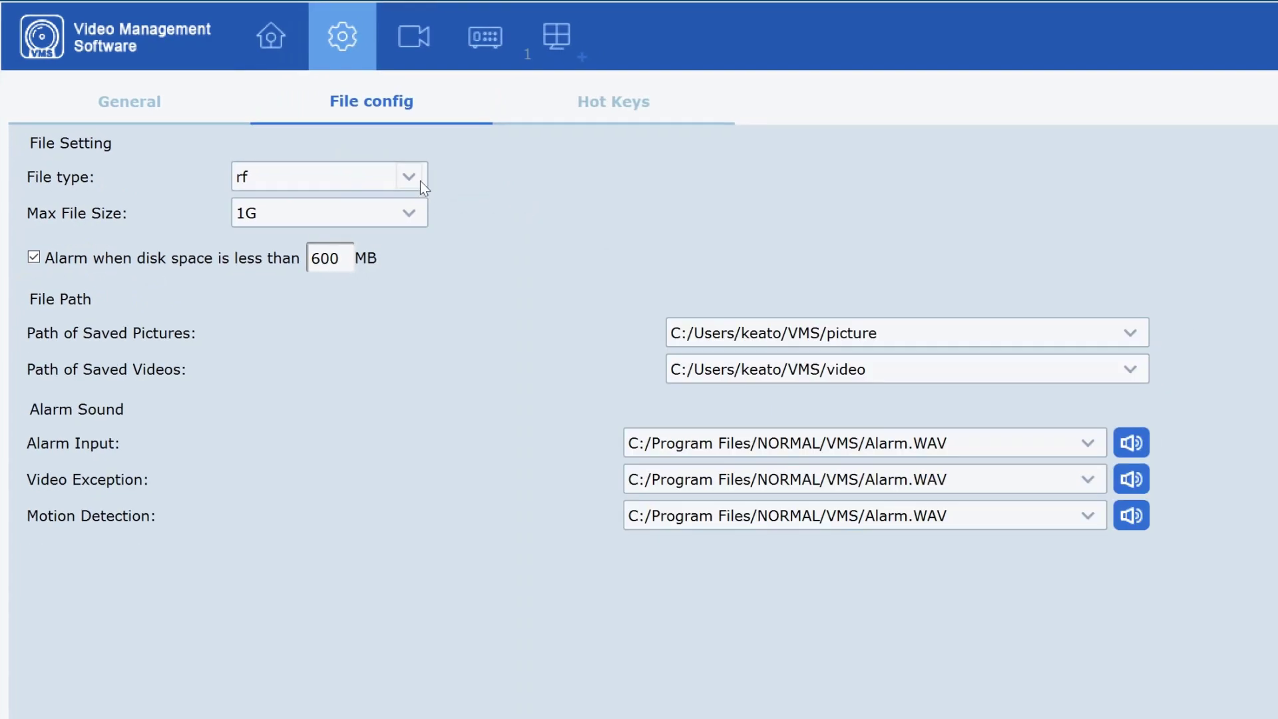
{"action": "left_click", "coordinate": [410, 177]}
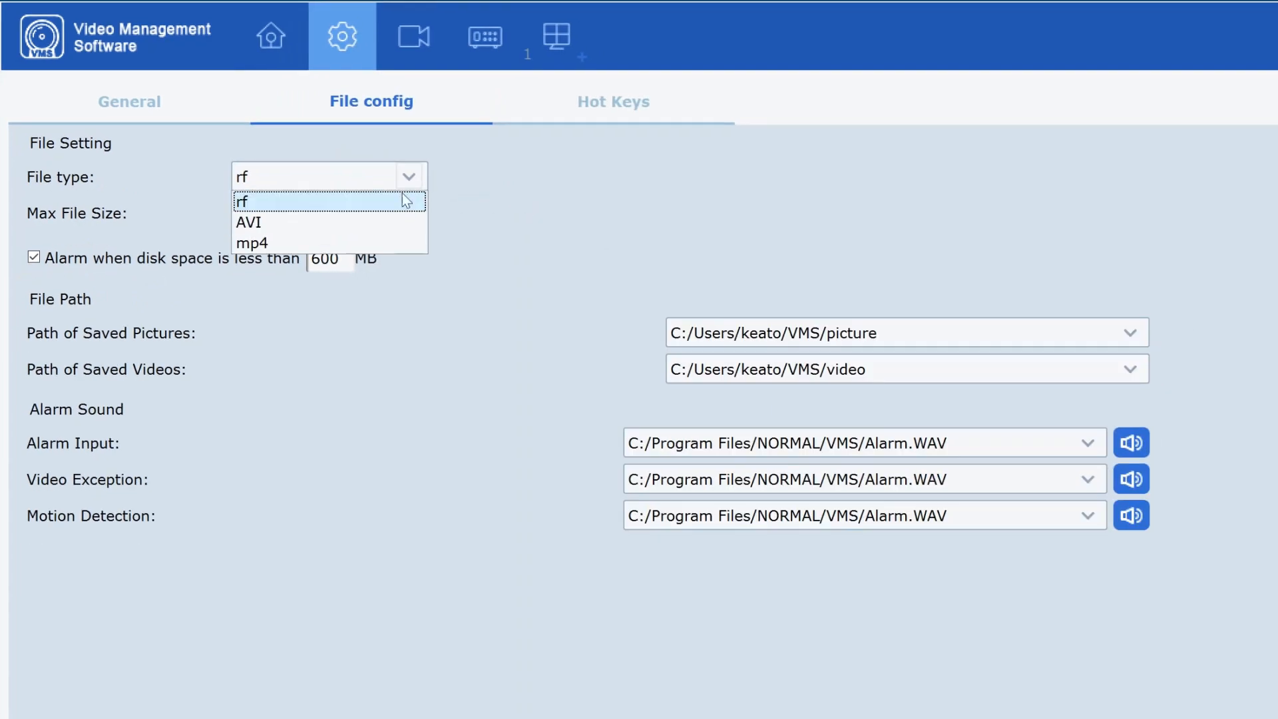
{"action": "left_click", "coordinate": [307, 239]}
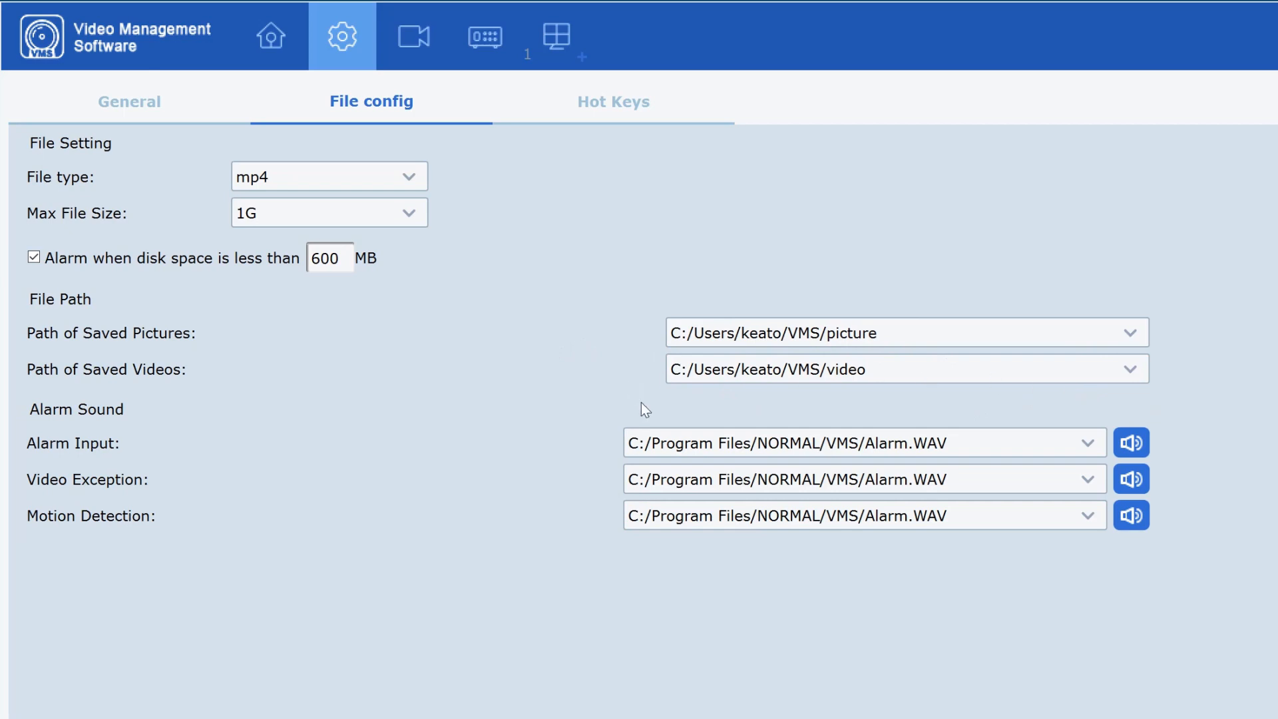
Leave the saved-pictures folder at C:/Users/keato/VMS/picture by cancelling the folder picker.
{"action": "left_click", "coordinate": [1128, 334]}
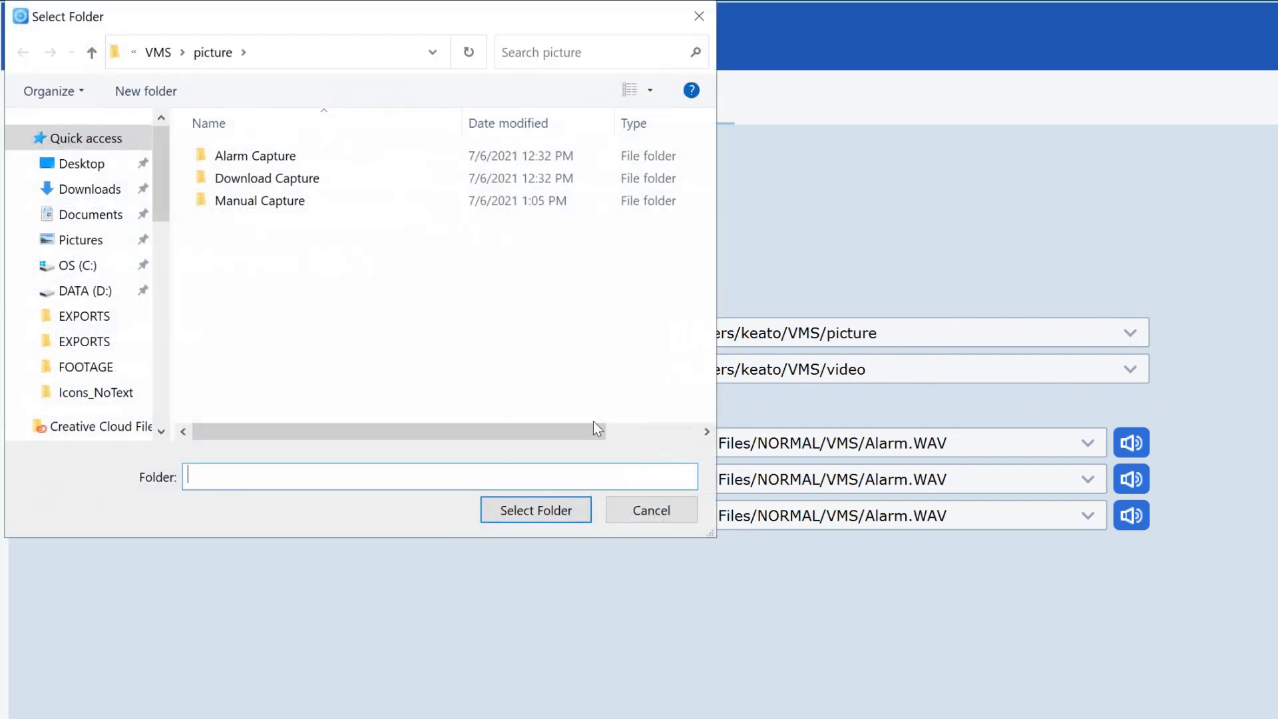
{"action": "left_click", "coordinate": [656, 508]}
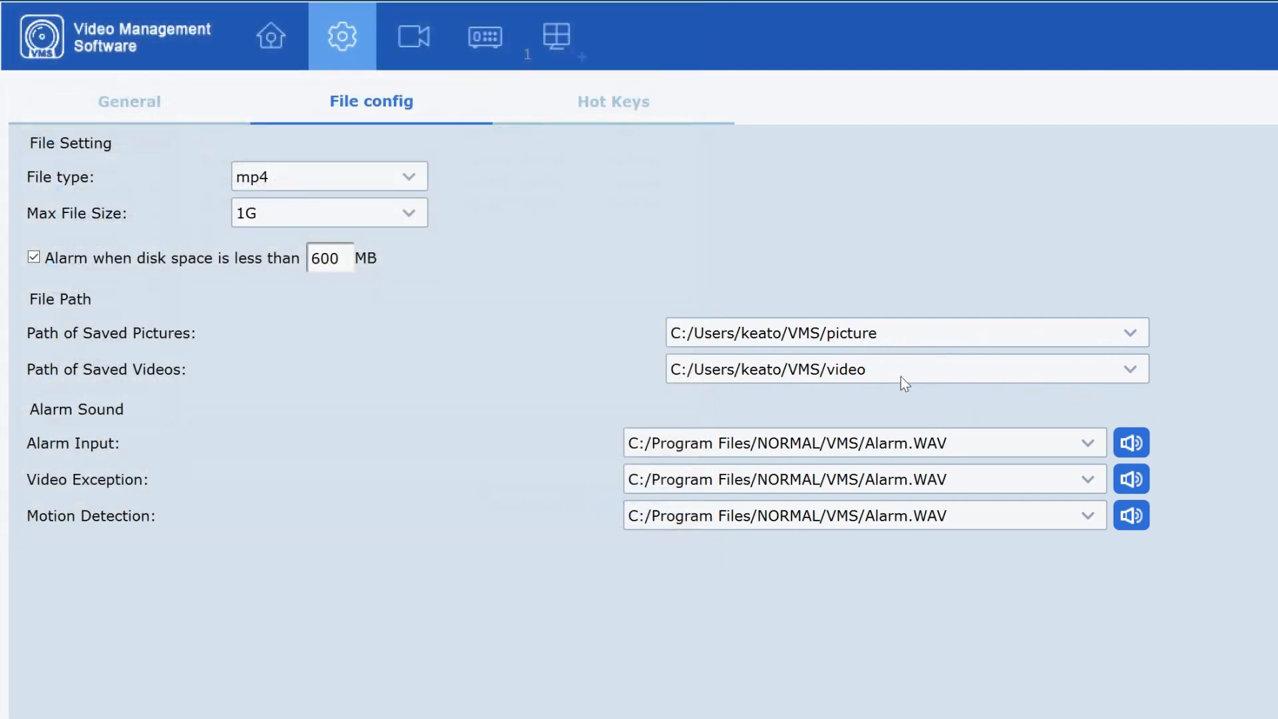